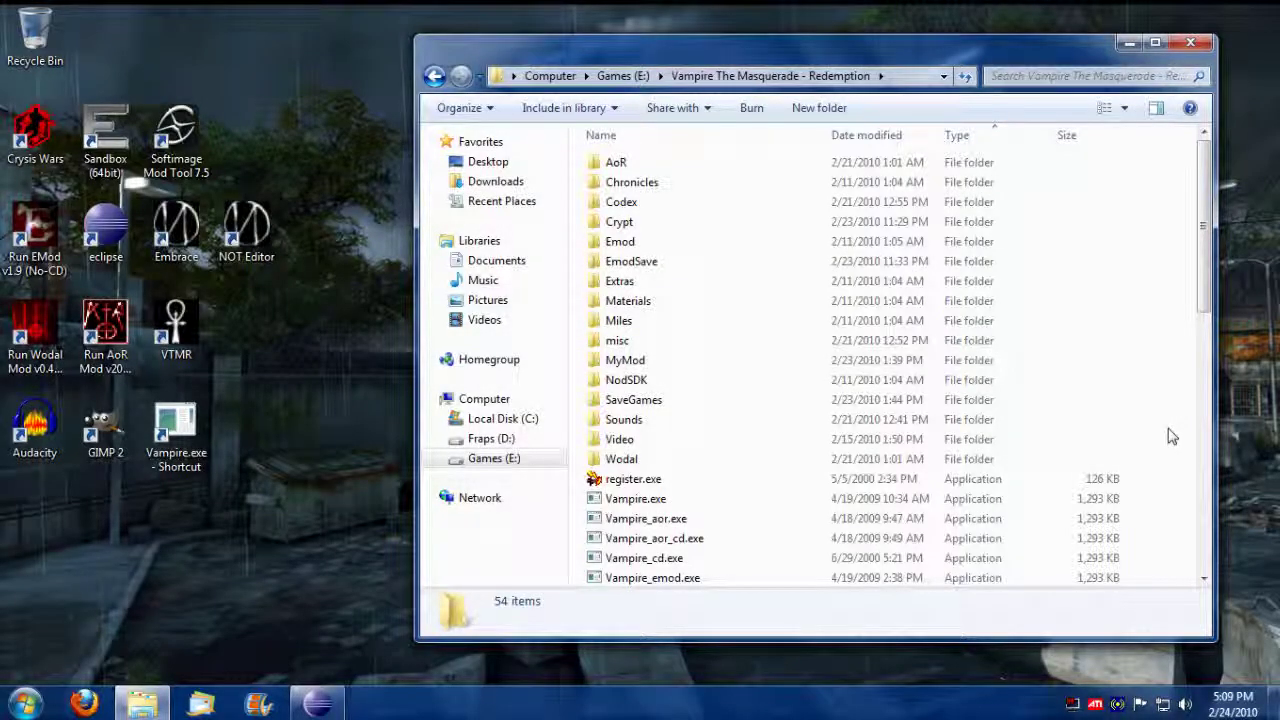
Find Local_Eng.nob in the game folder and open it as a 7-Zip archive.
drag(967, 55, 880, 49)
drag(1120, 242, 1120, 487)
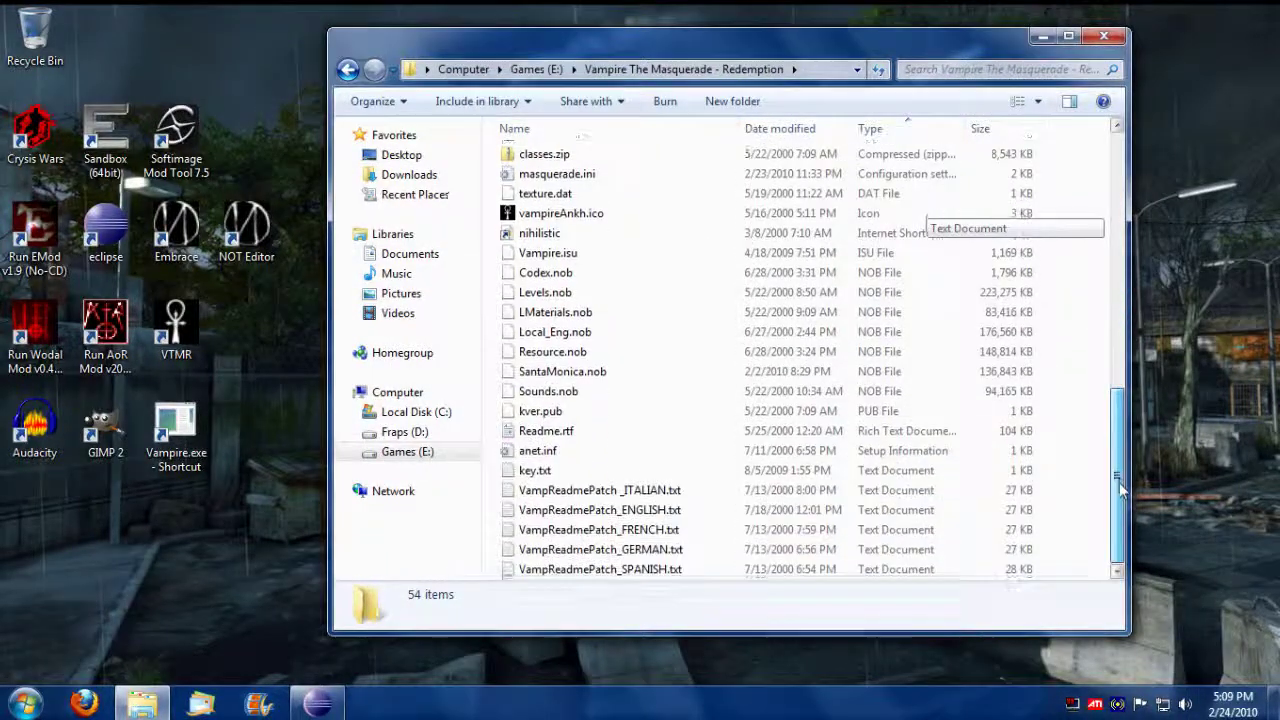
click(566, 343)
right_click(562, 338)
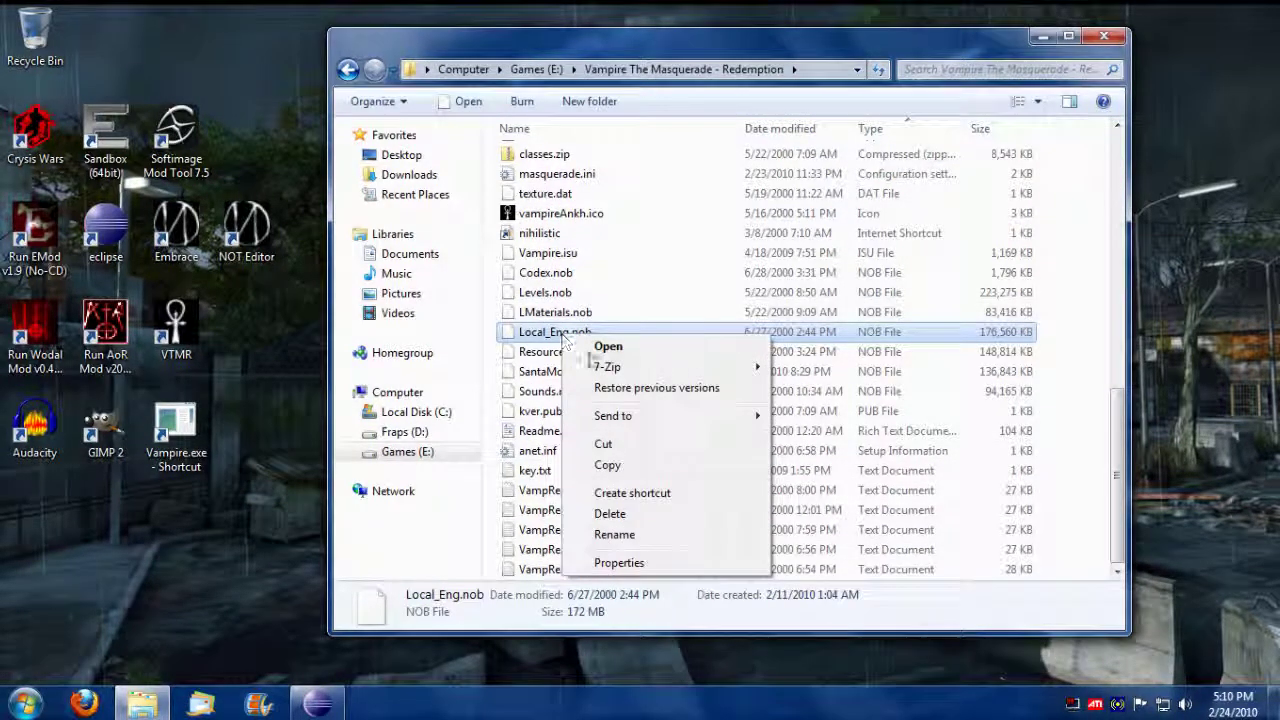
mouse_move(622, 368)
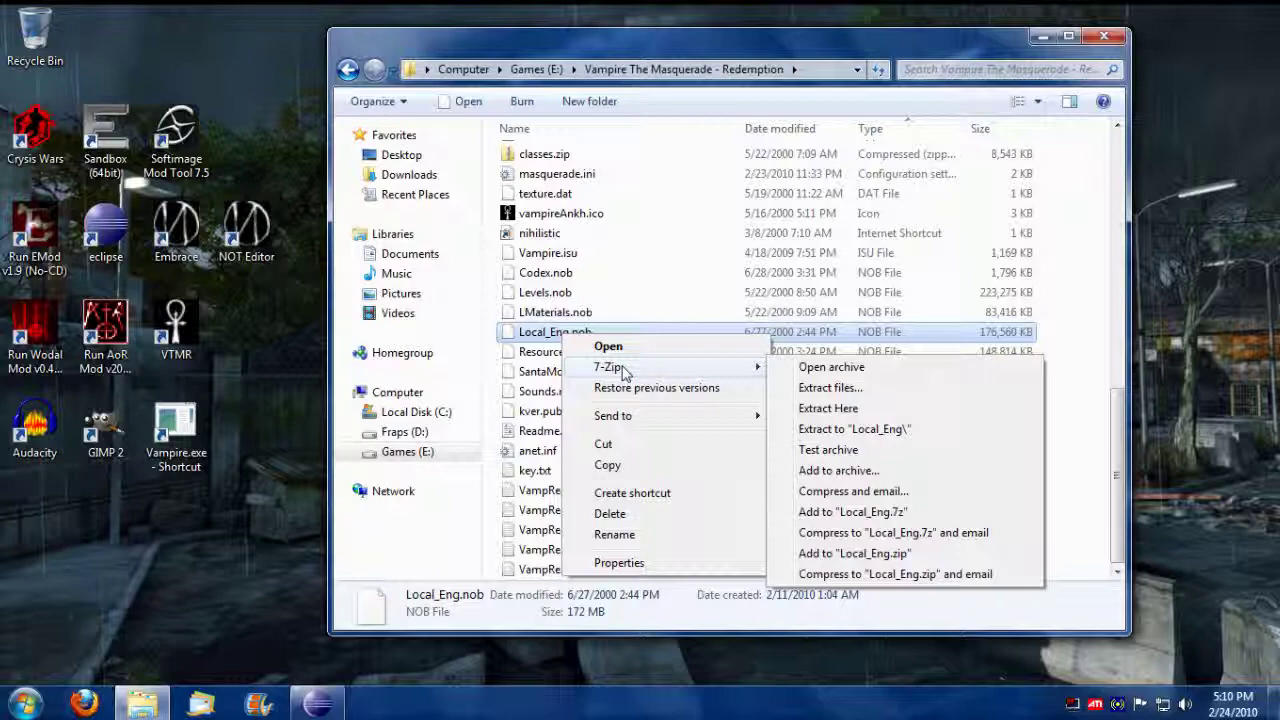
click(833, 368)
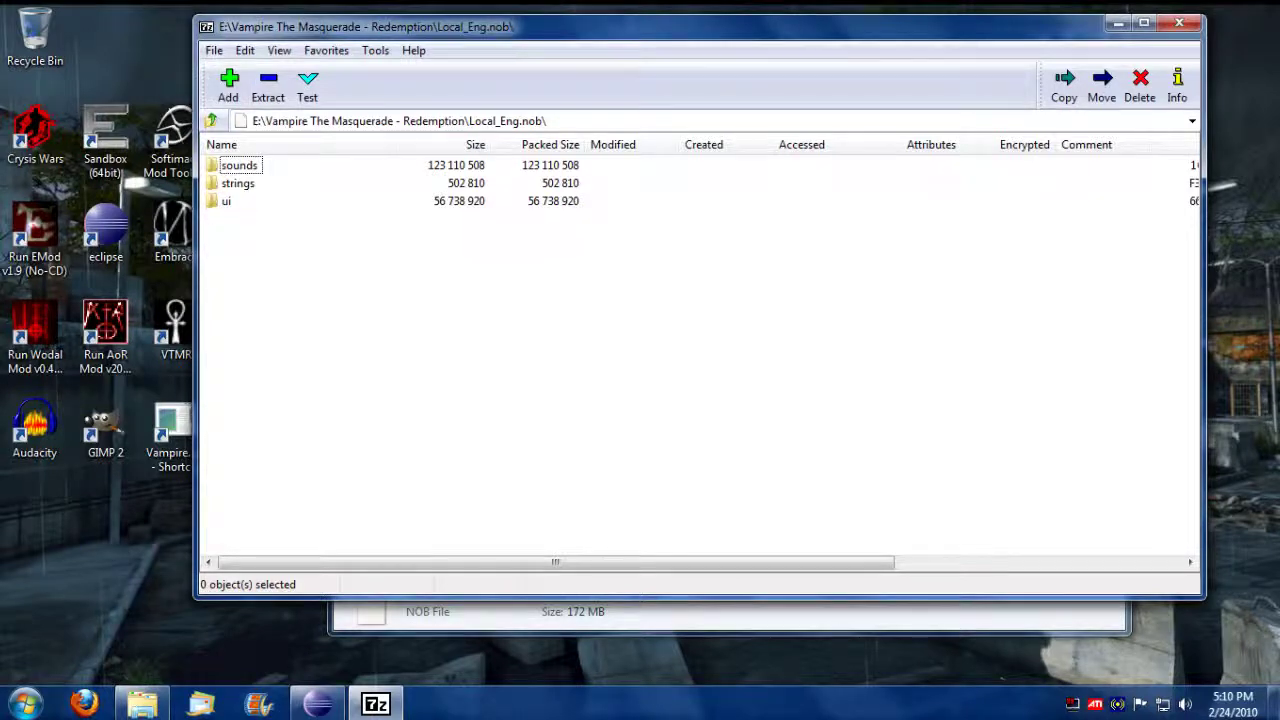
Copy acidicTouchIcon.tga, acidicTouchIcon_L.tga and acidicTouchIcon_r.tga from ui\Icons into MyMod\ui\icons.
double_click(226, 203)
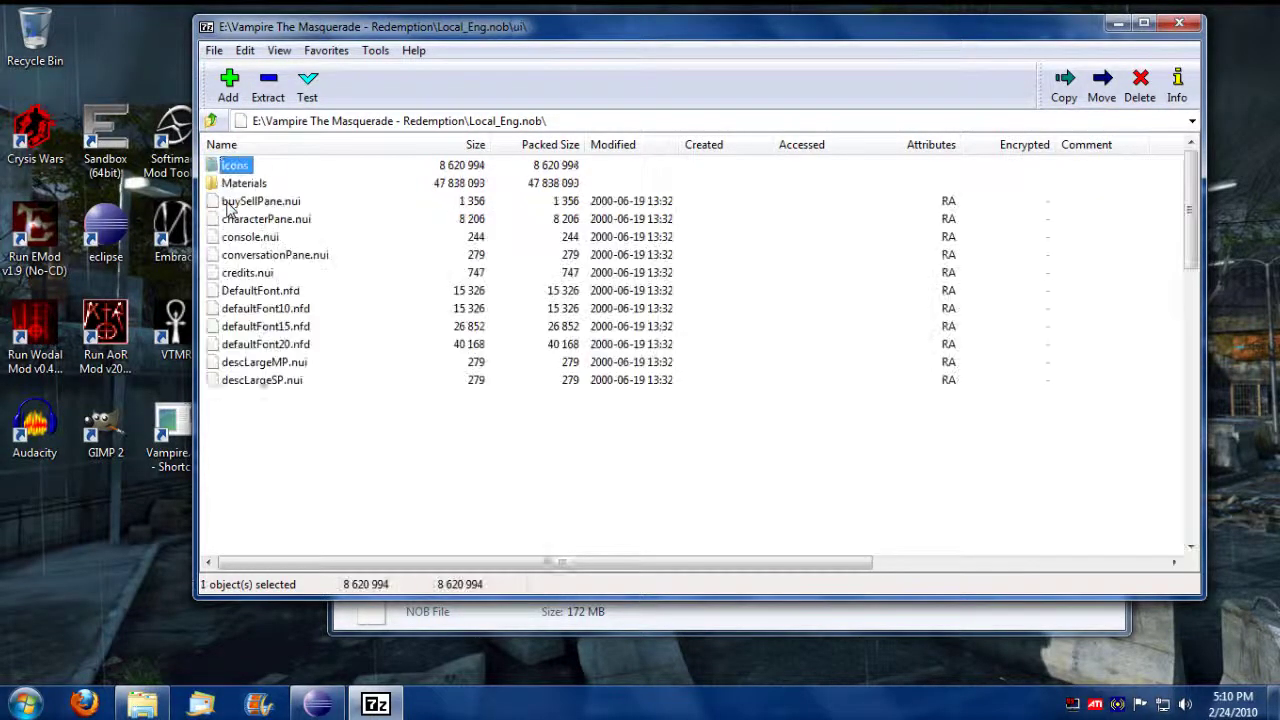
double_click(242, 168)
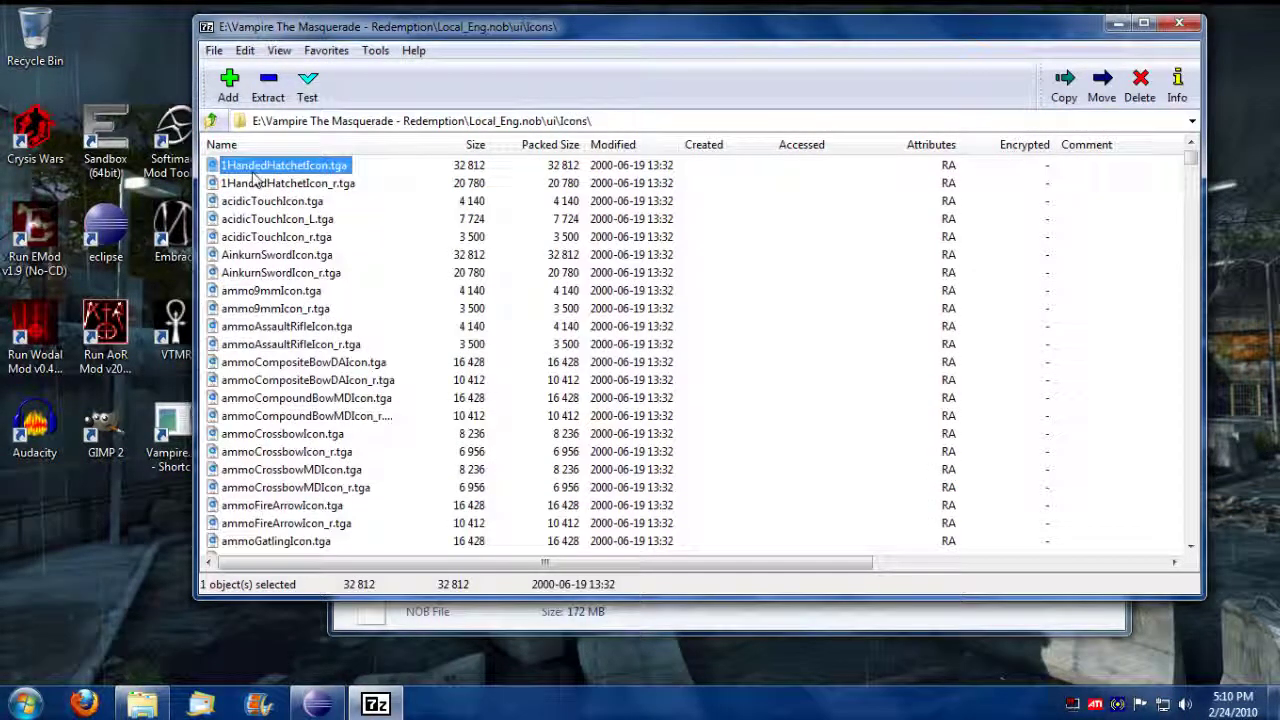
click(250, 201)
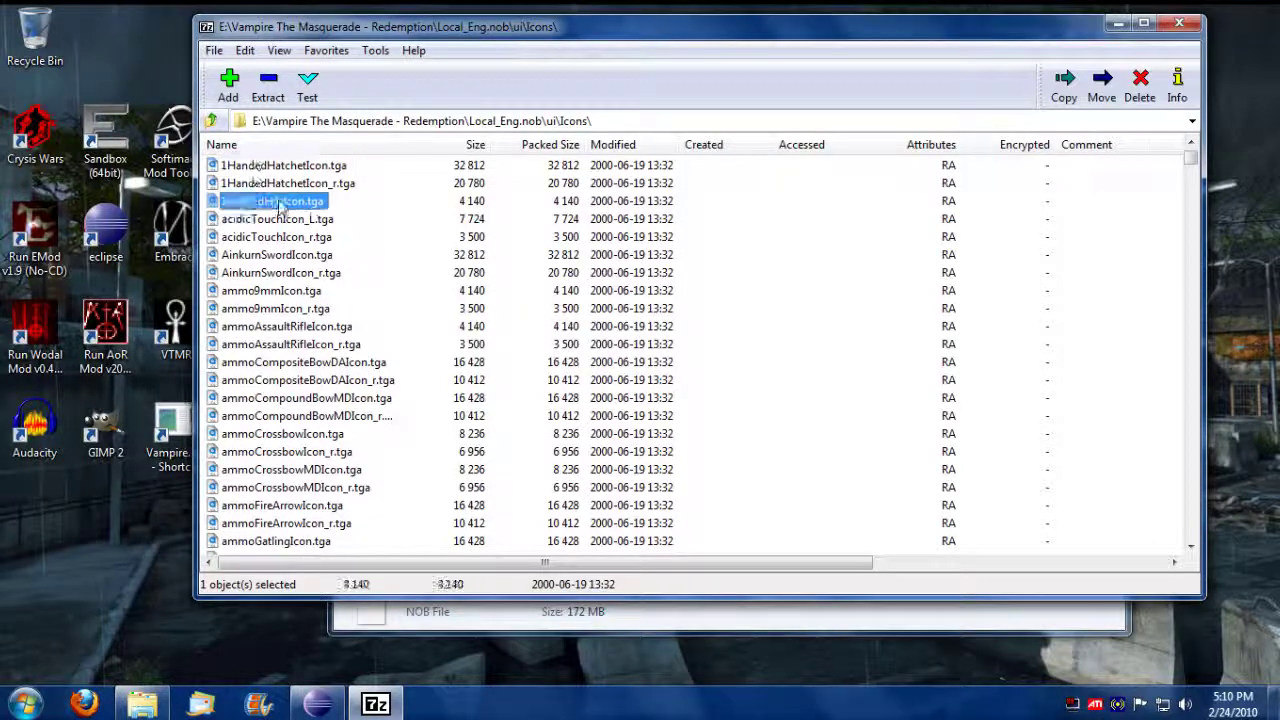
shift+click(270, 218)
shift+click(285, 237)
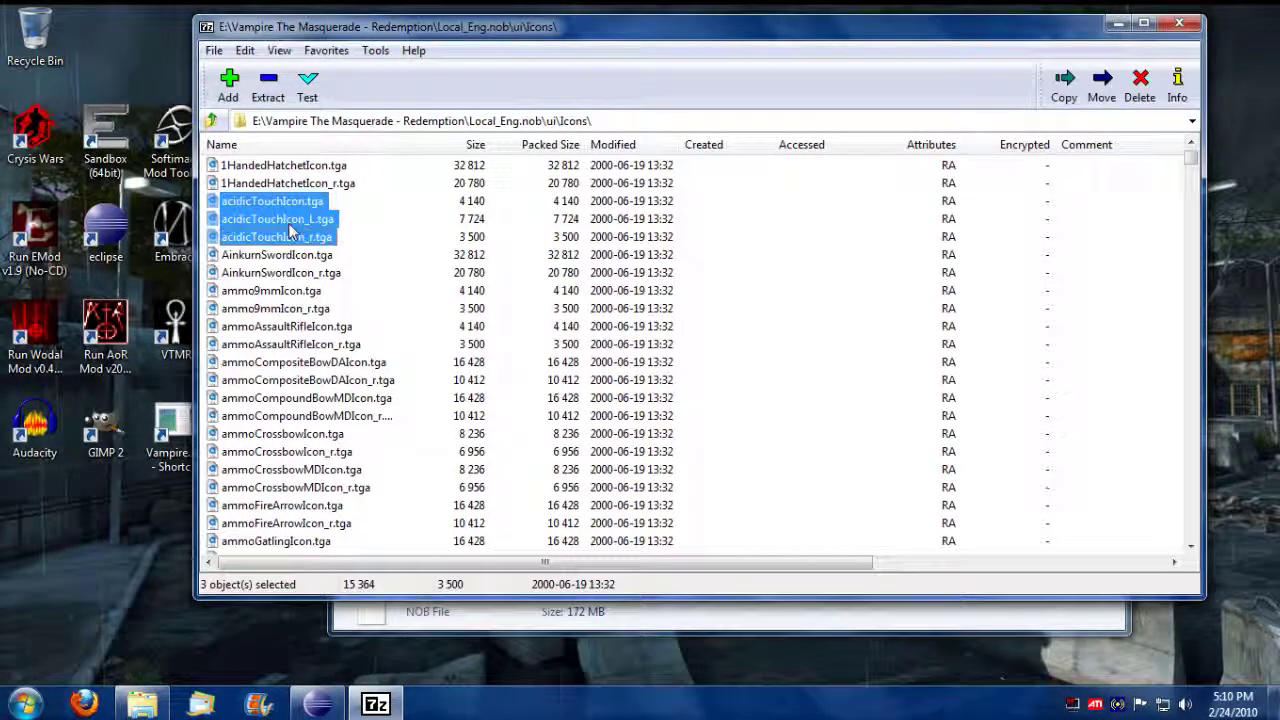
right_click(282, 206)
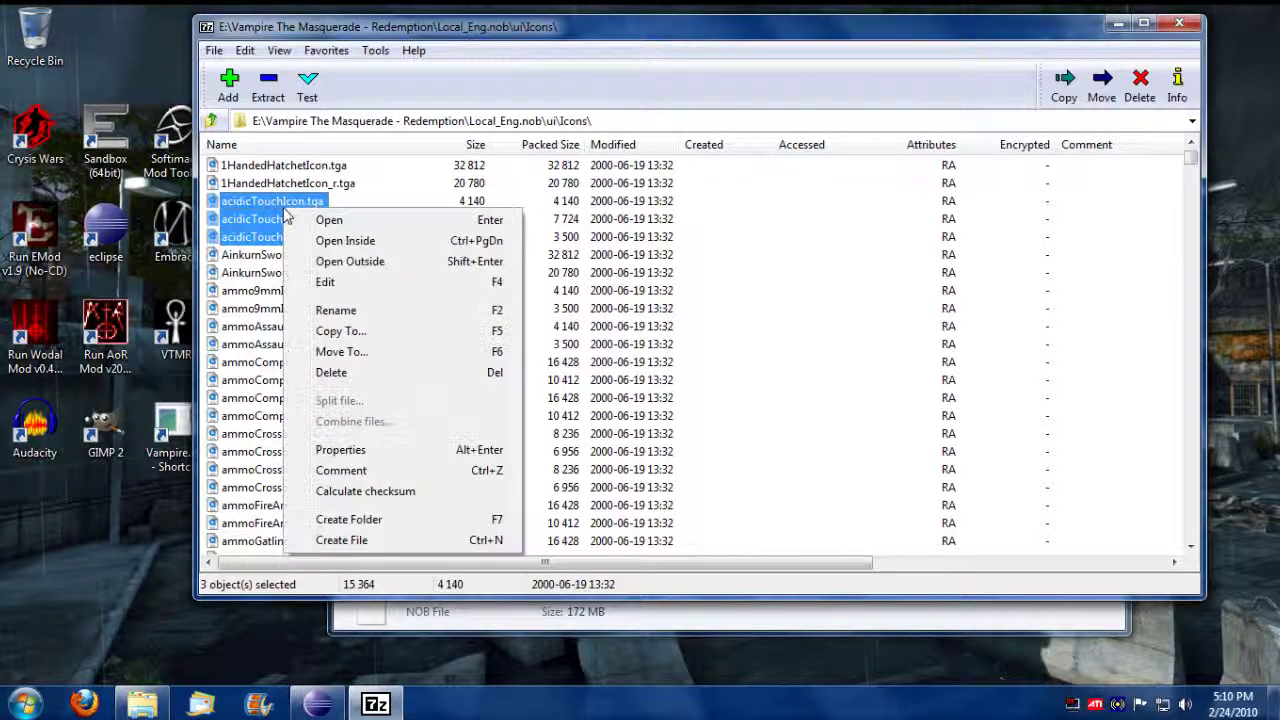
click(405, 333)
click(597, 266)
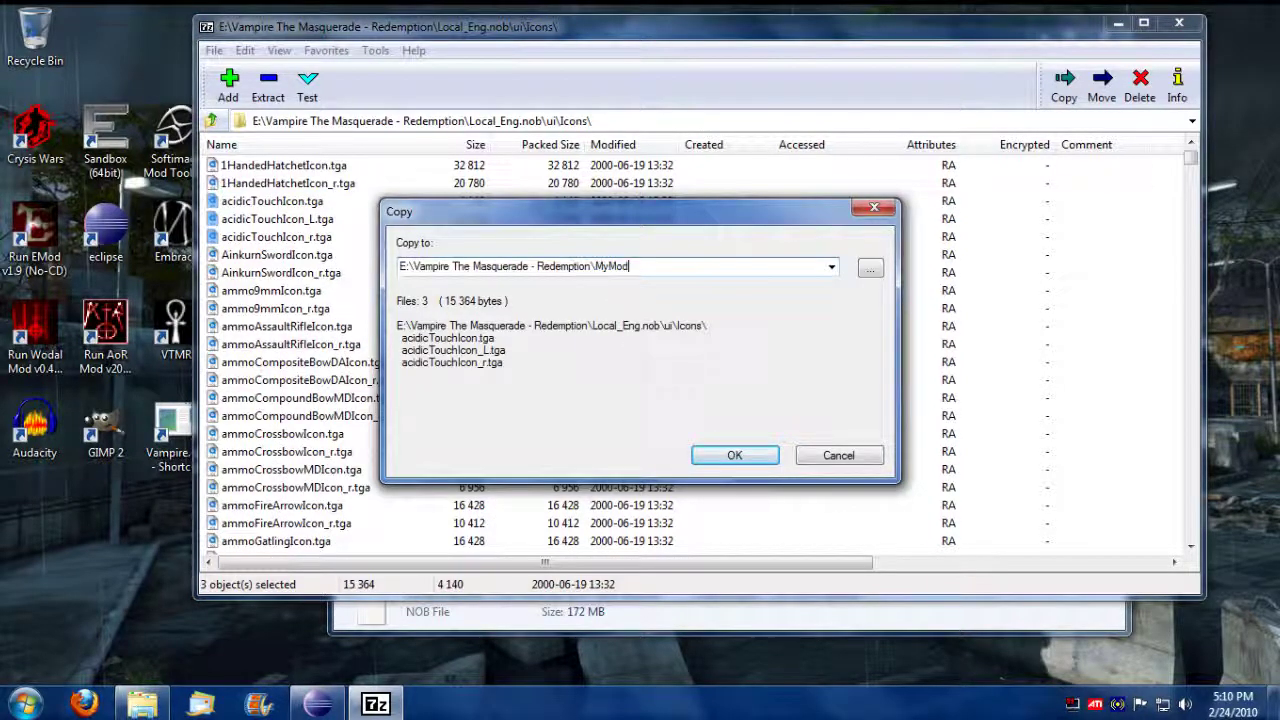
text(MyMod\ui\icons\)
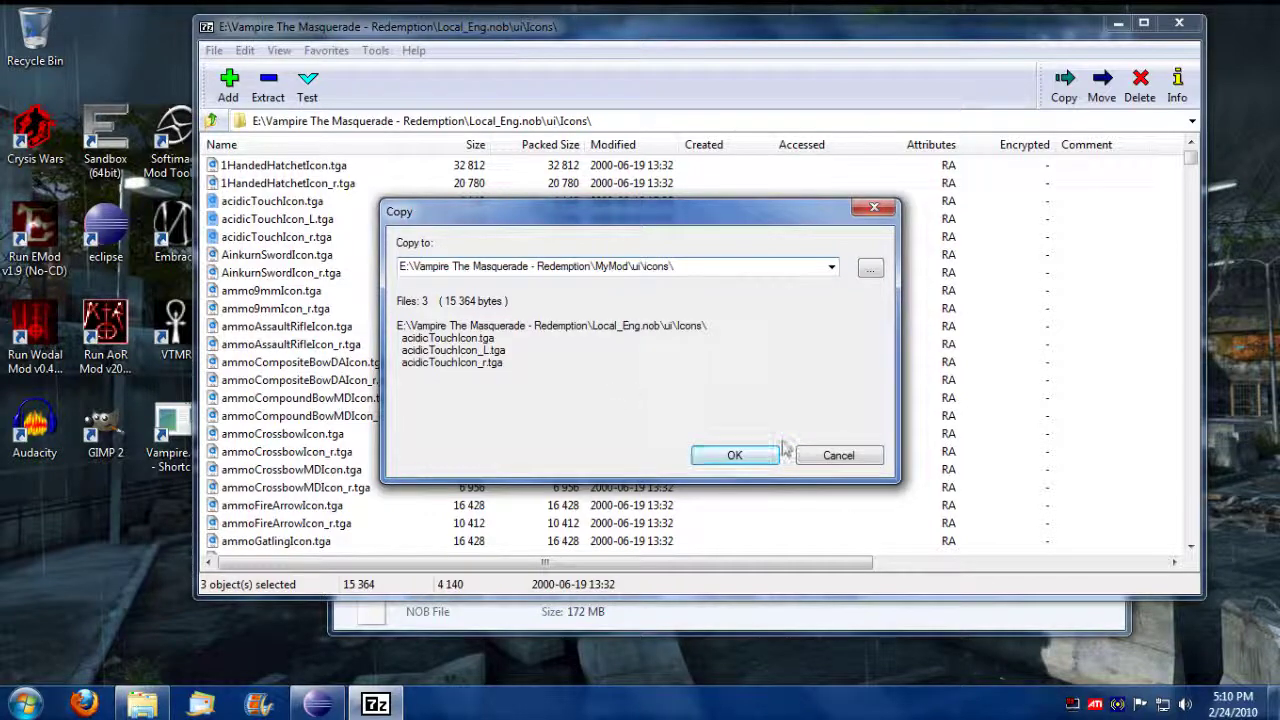
click(749, 457)
click(352, 221)
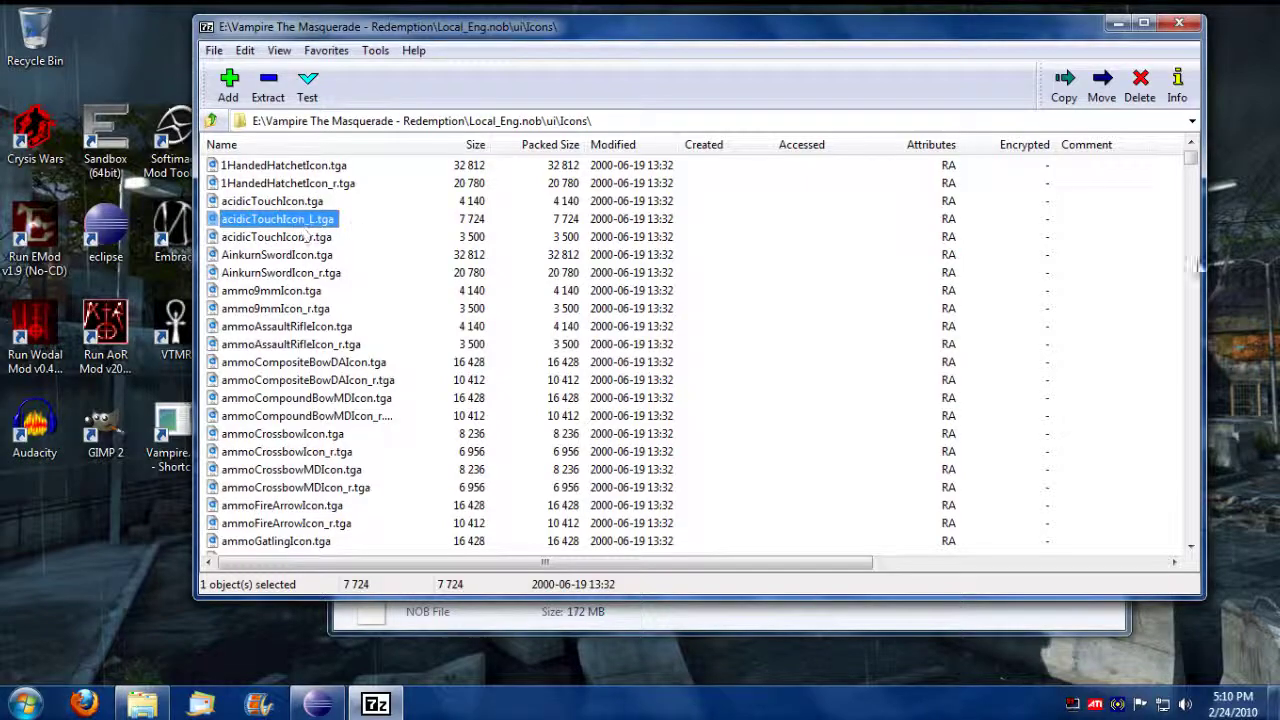
Extract TABfaithIcon.tga from the archive's Icons folder into the game's ui\icons folder, then close 7-Zip.
drag(1190, 160, 1050, 503)
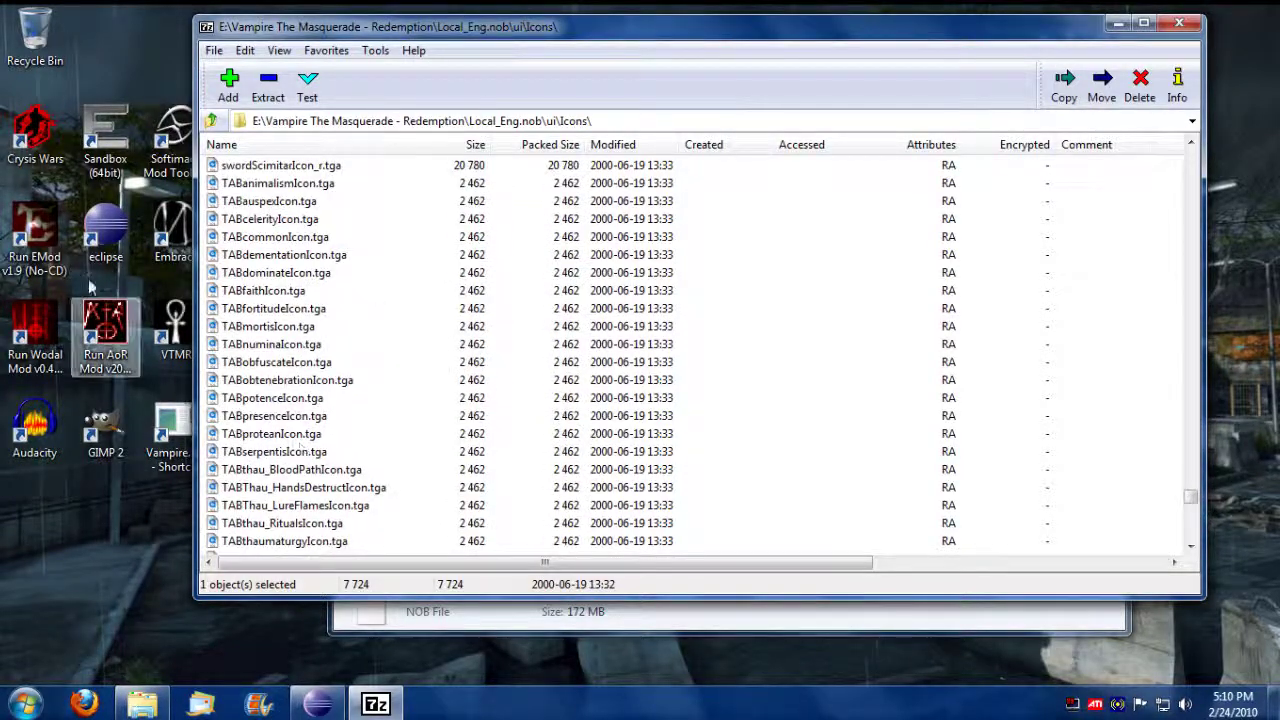
click(280, 297)
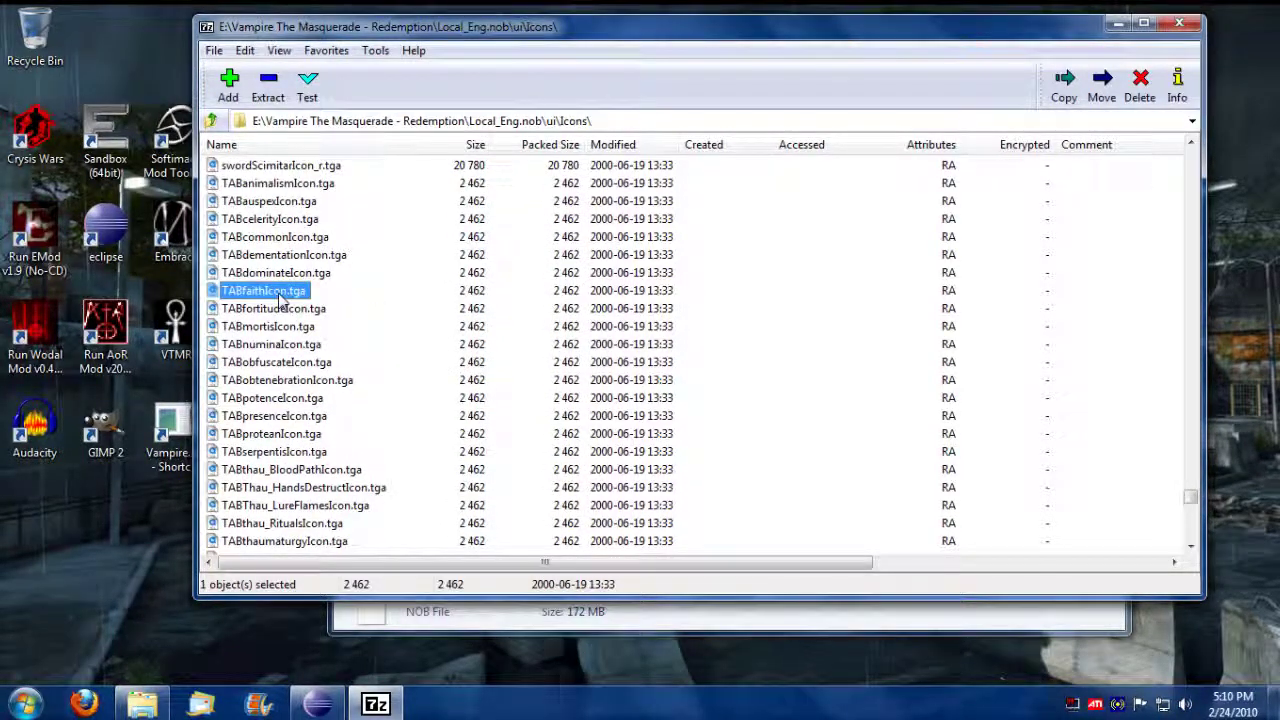
right_click(280, 297)
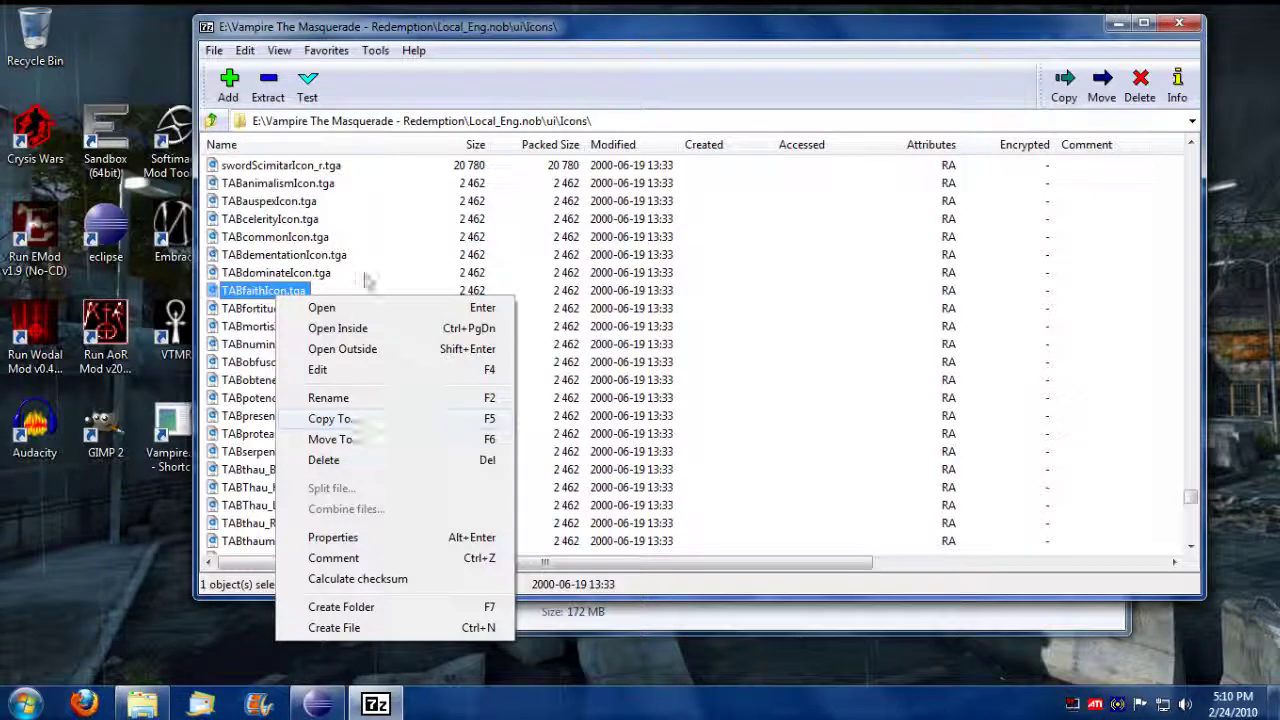
click(361, 420)
click(597, 266)
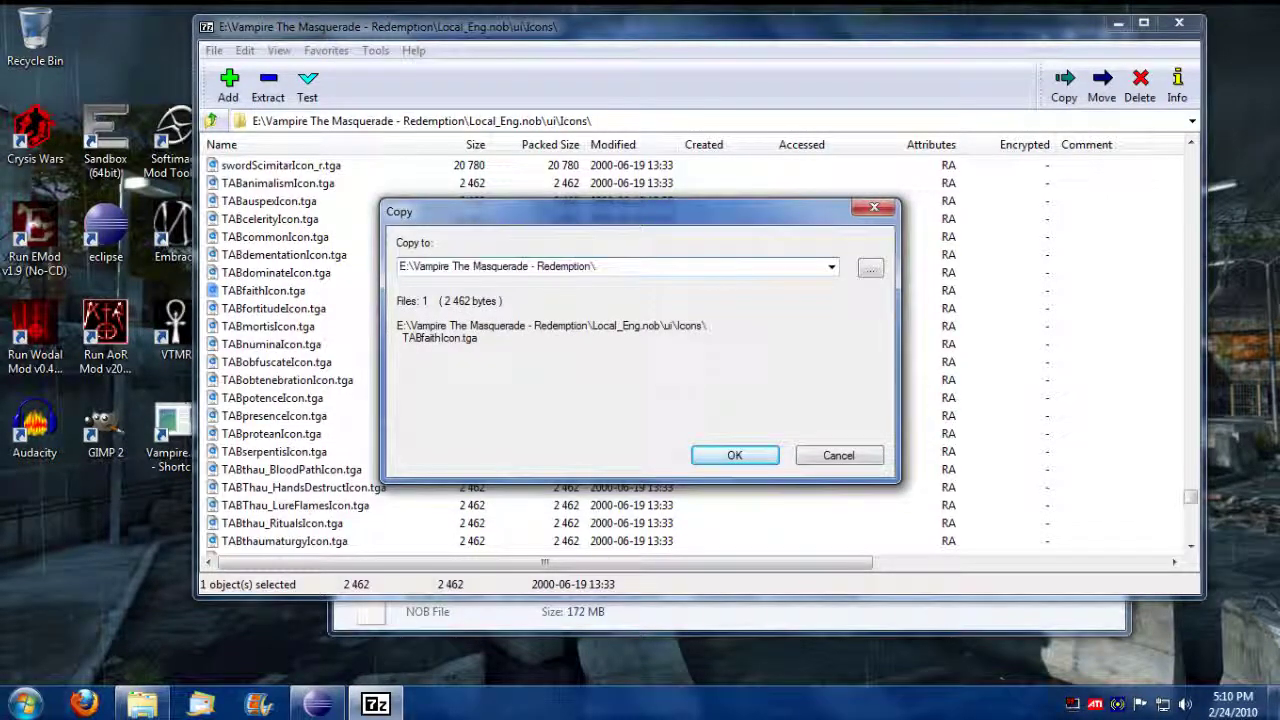
text(ui\icons\)
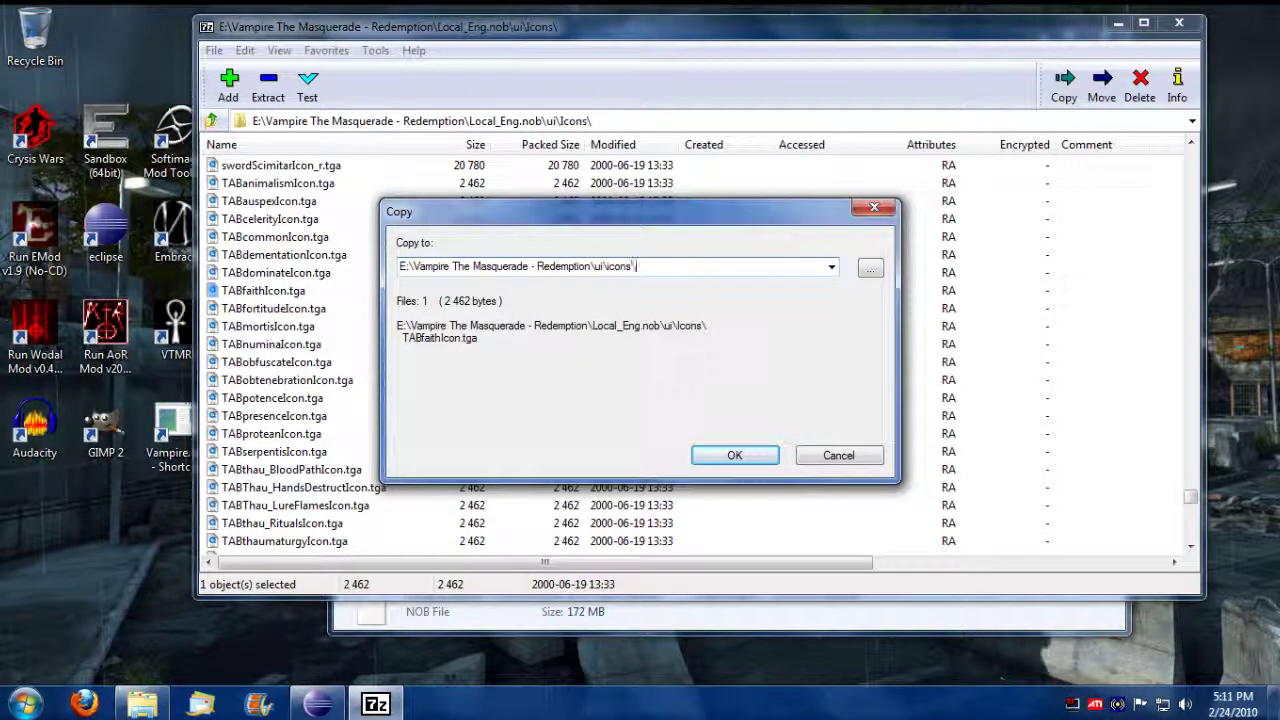
click(736, 456)
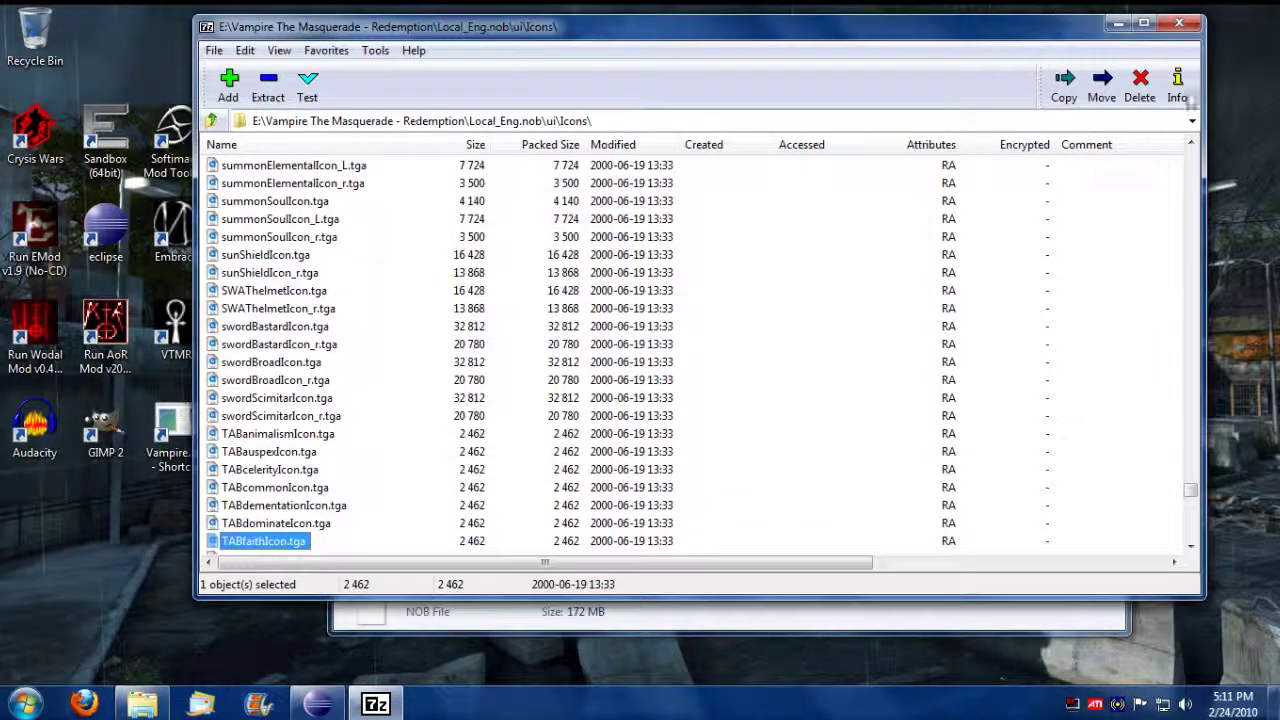
click(1180, 23)
Copy the game's ui folder into MyMod, merging it with the existing ui folder.
scroll(615, 503, up, 10)
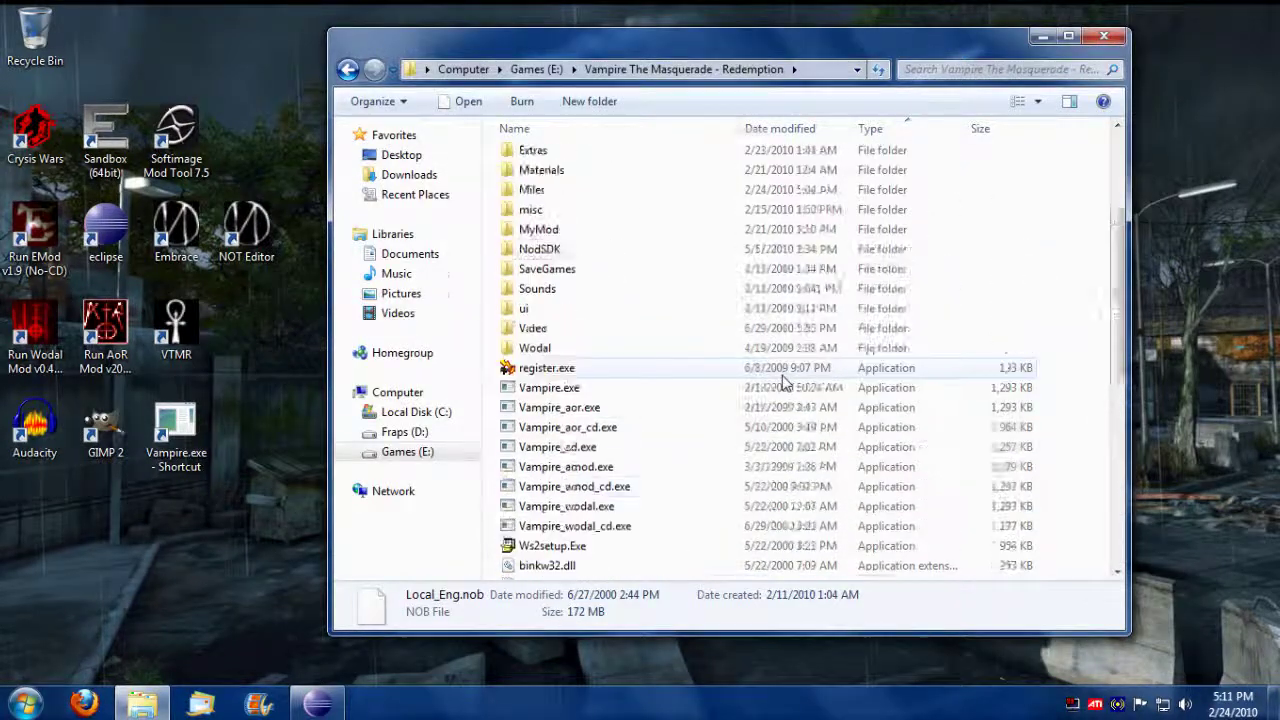
right_click(571, 436)
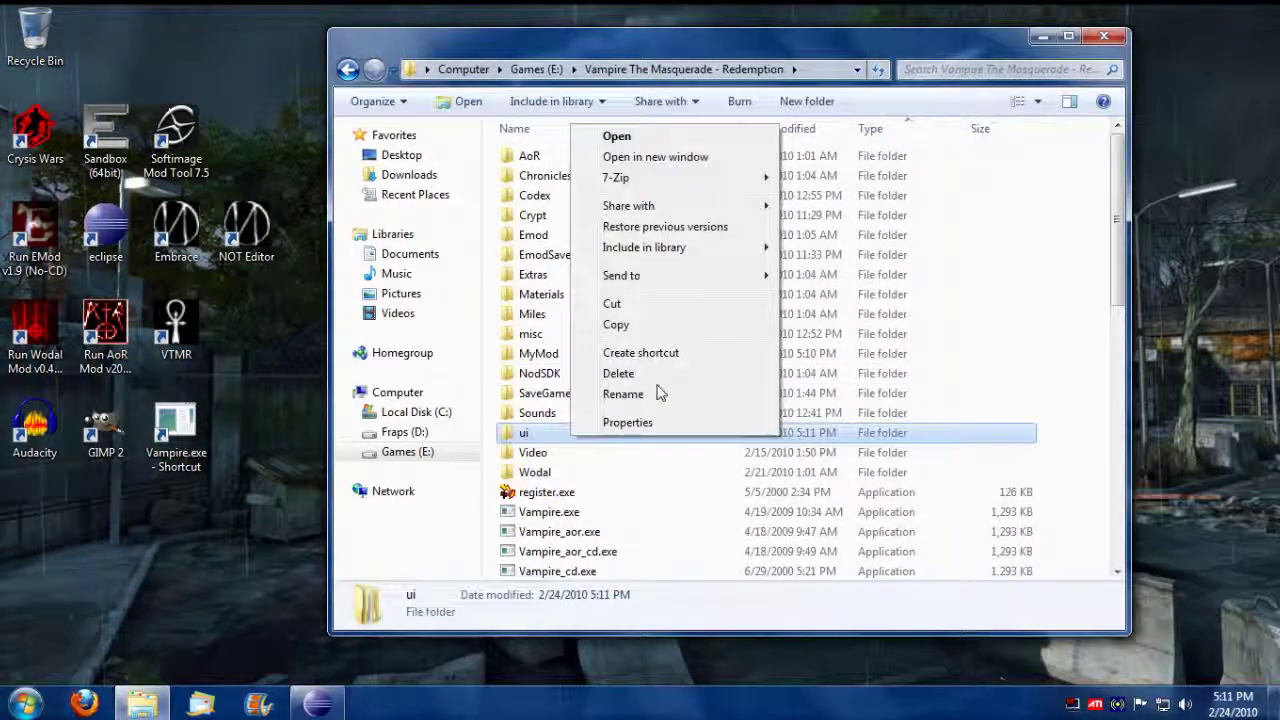
click(628, 324)
double_click(539, 353)
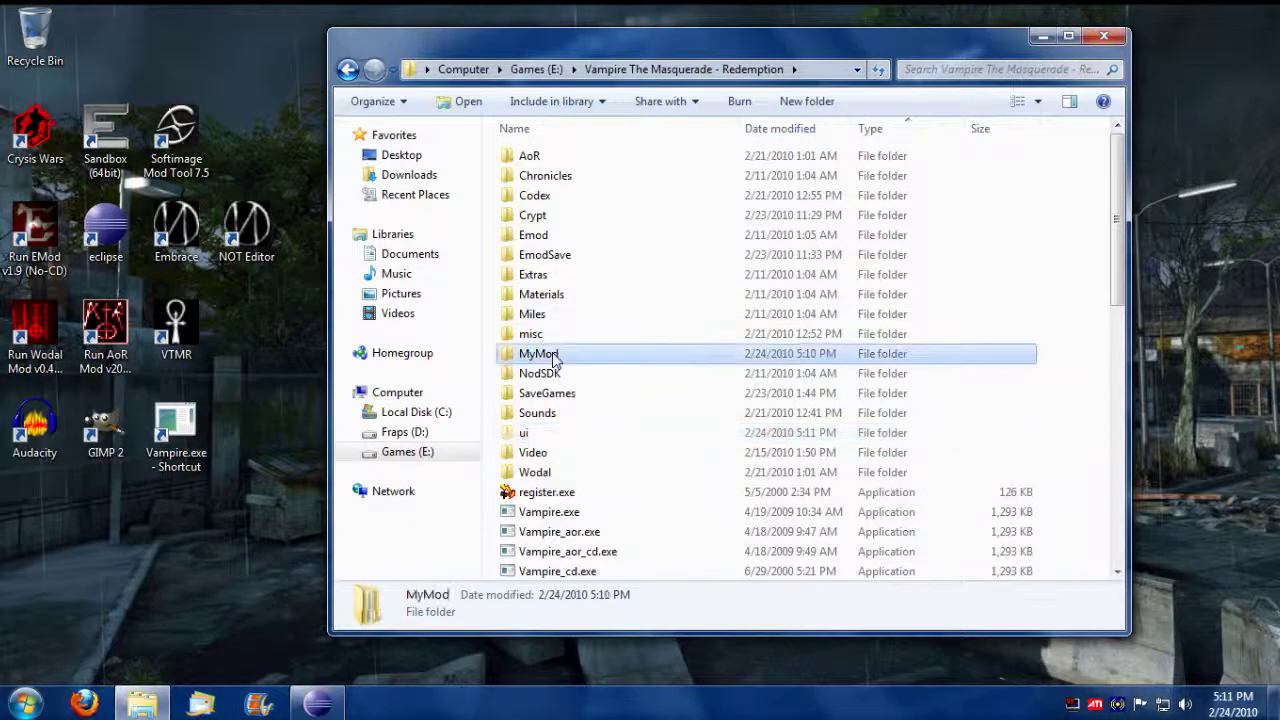
right_click(571, 323)
click(640, 468)
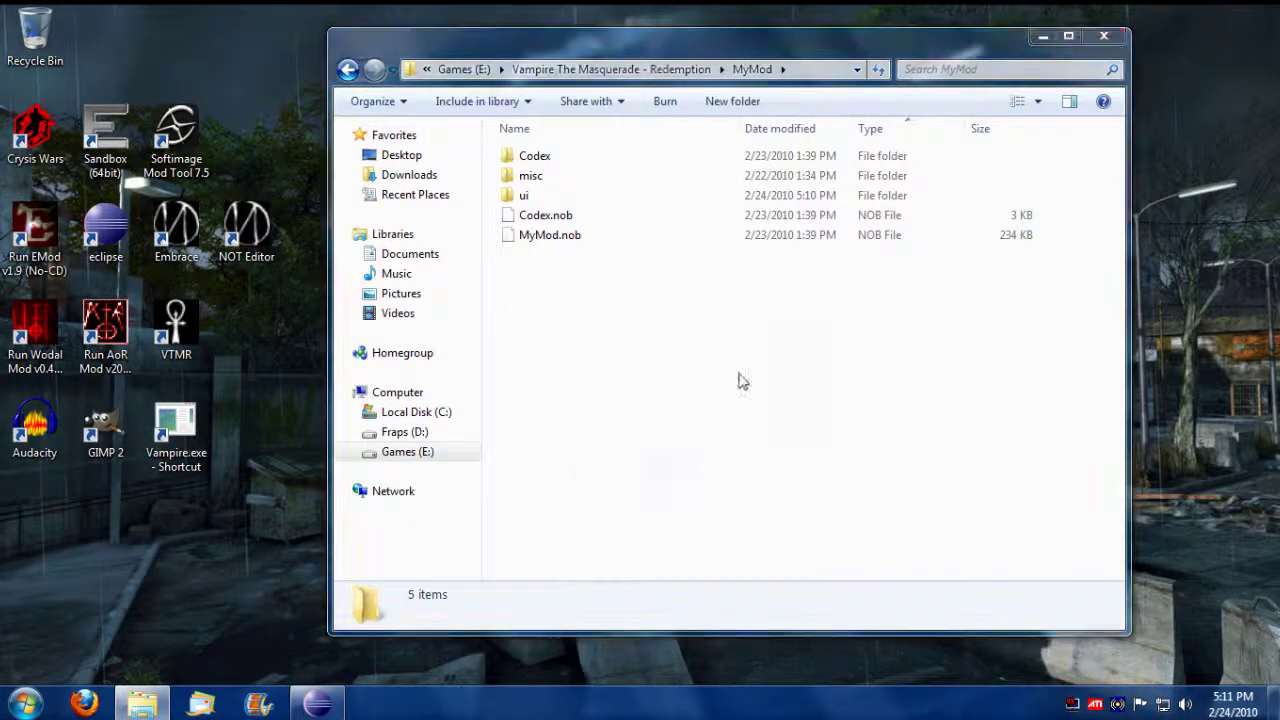
click(726, 541)
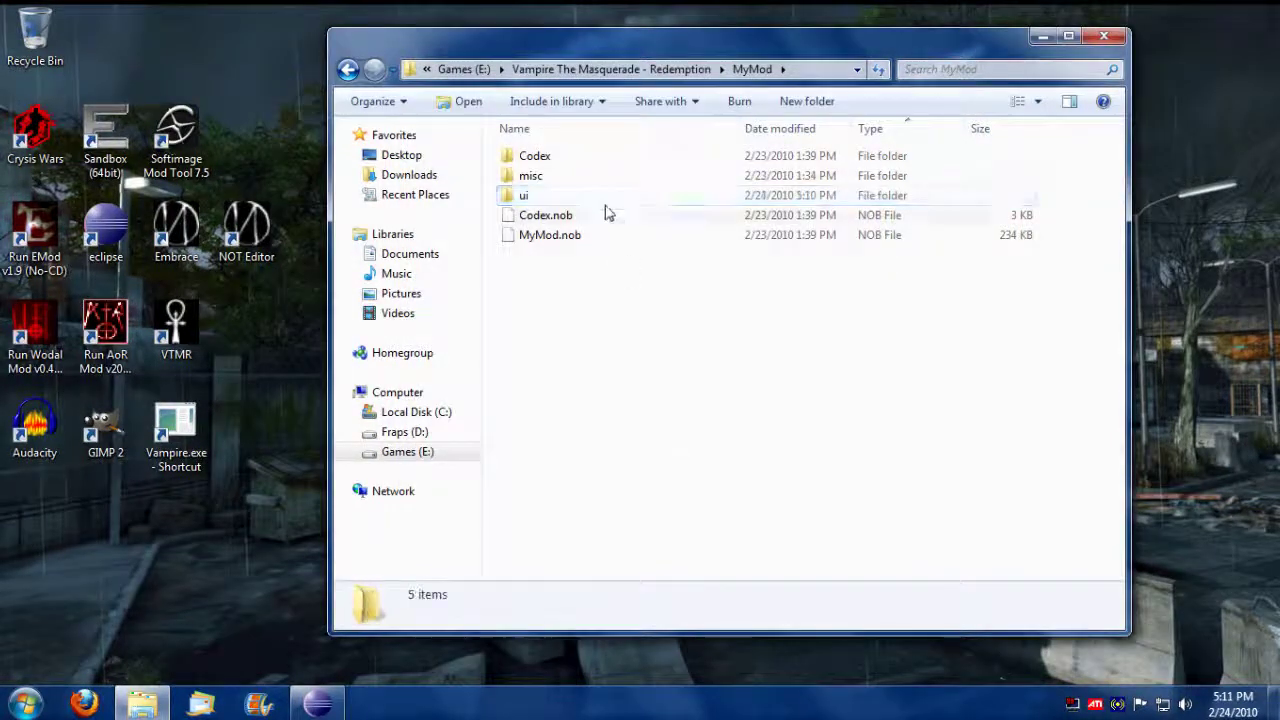
In MyMod\ui\icons, clear the Read-only attribute on all four TGA files.
click(605, 200)
double_click(603, 198)
double_click(580, 157)
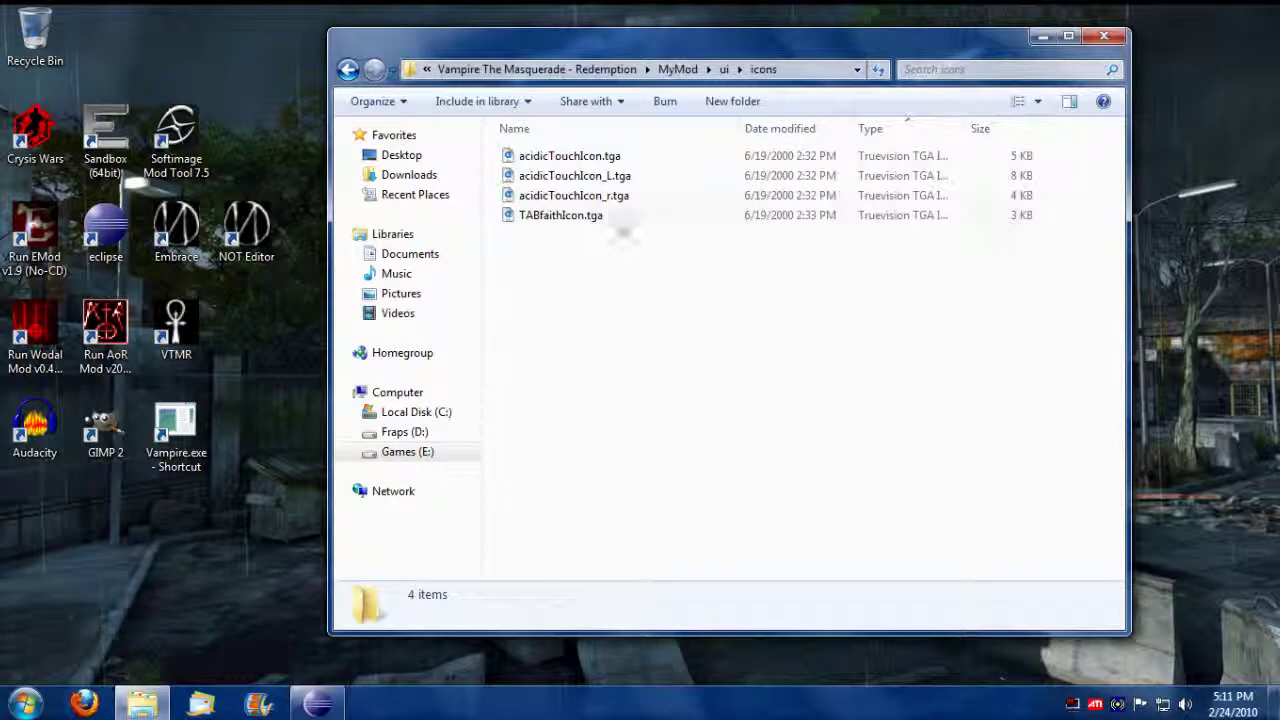
click(577, 223)
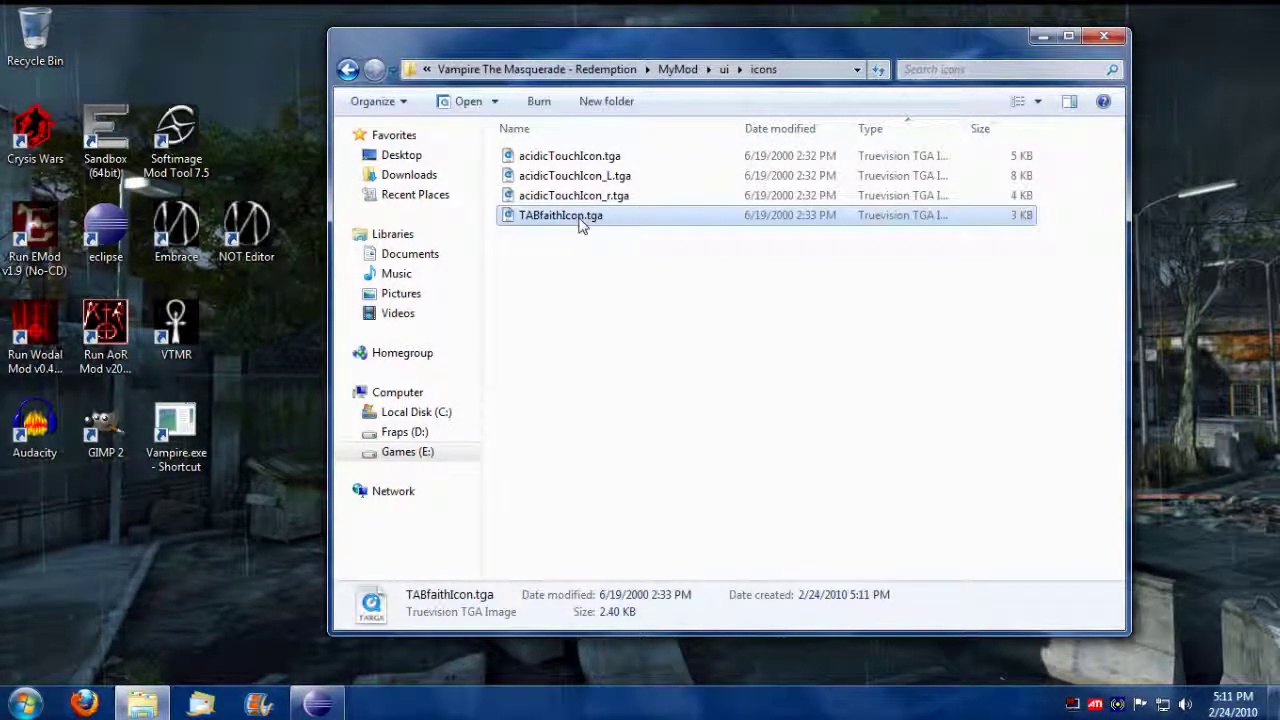
click(557, 222)
click(598, 267)
drag(598, 267, 572, 156)
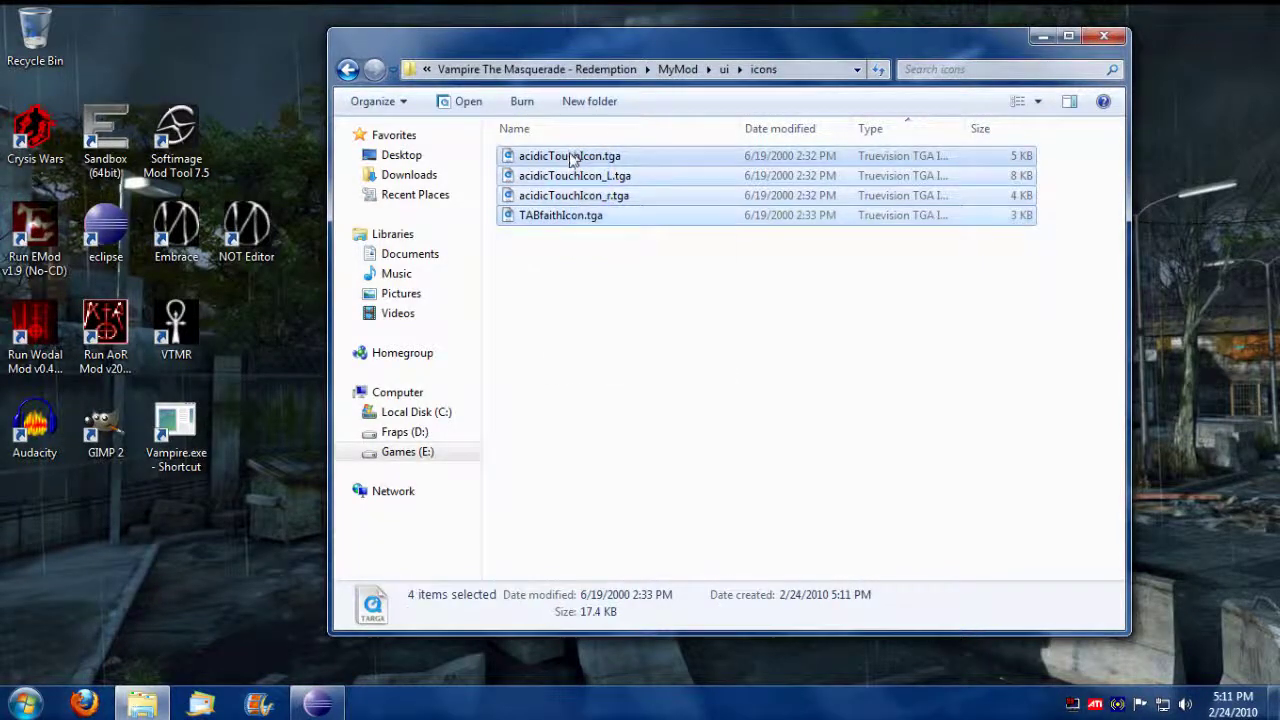
right_click(571, 156)
click(645, 363)
click(671, 387)
click(872, 612)
click(722, 612)
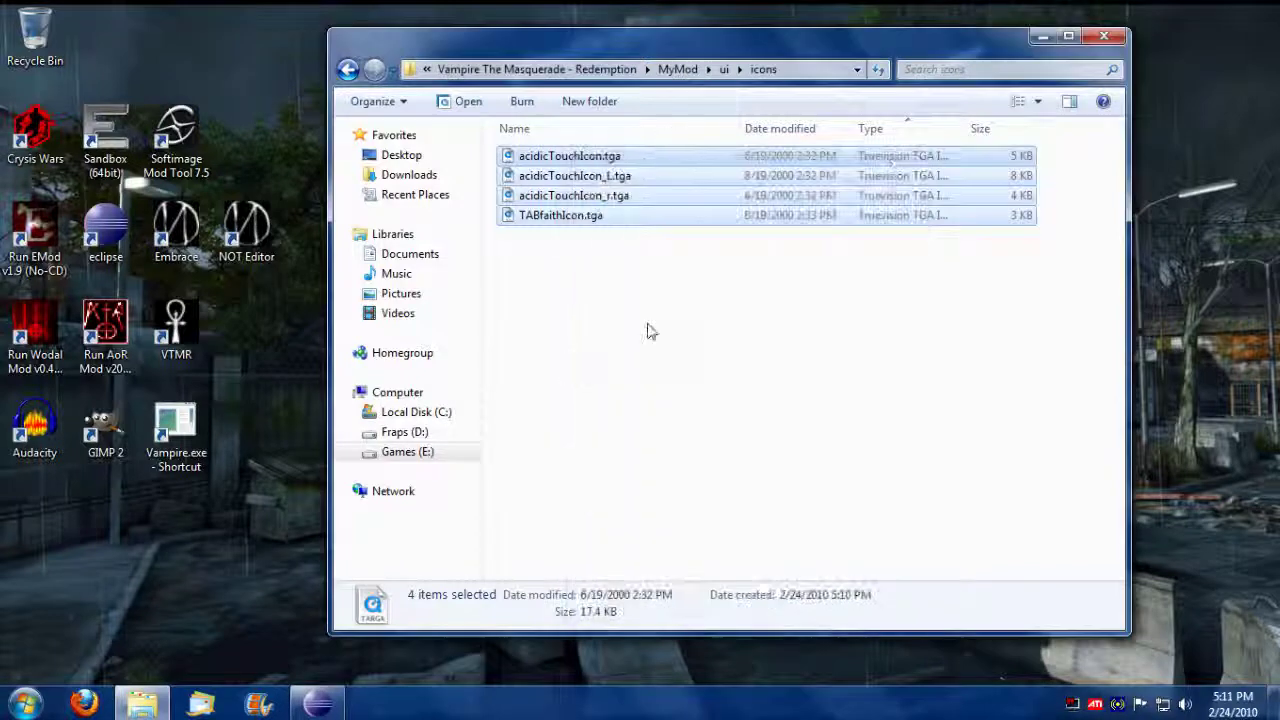
click(648, 331)
Rename TABfaithIcon.tga to TABMyModIcon.tga.
click(572, 218)
right_click(573, 220)
click(560, 217)
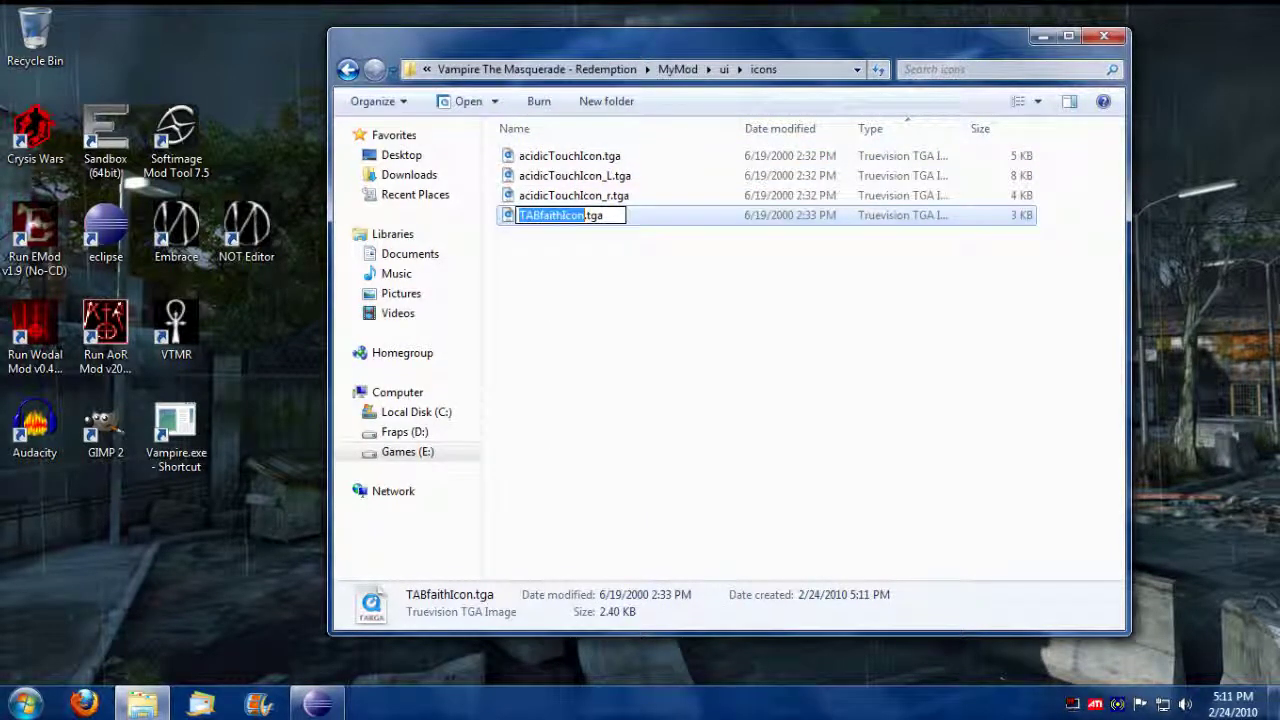
click(563, 215)
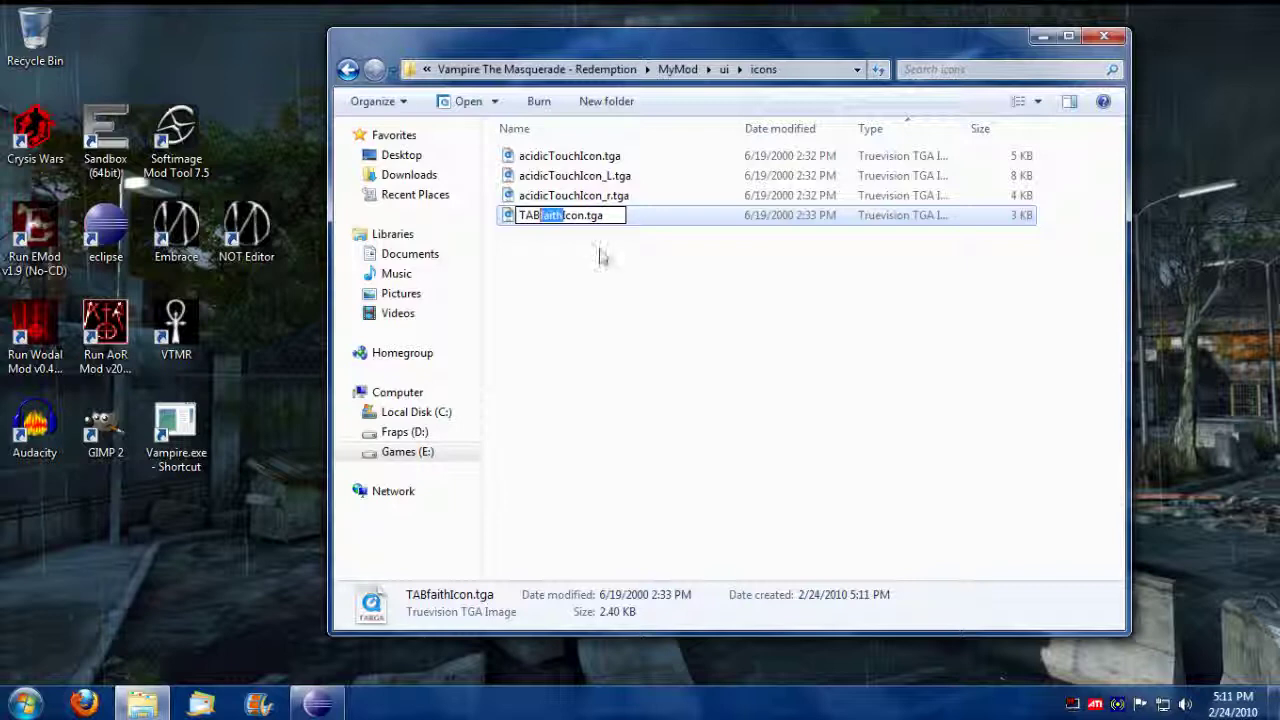
text(m)
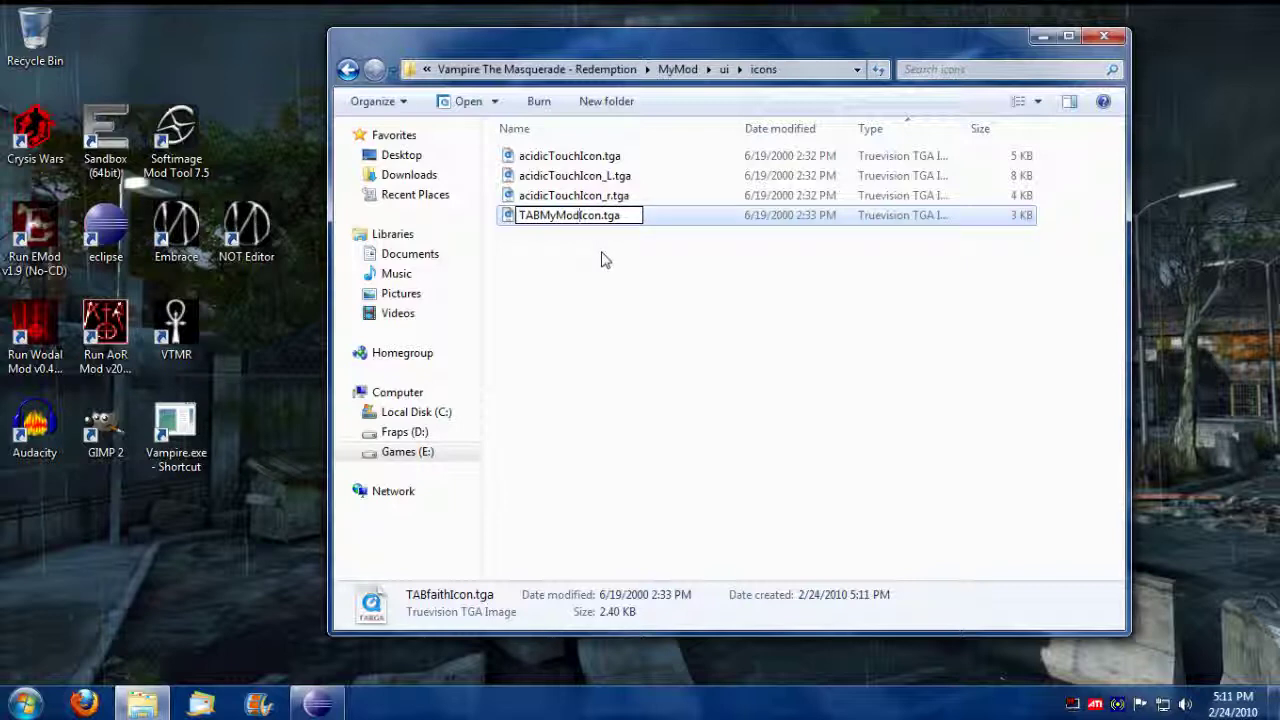
click(603, 260)
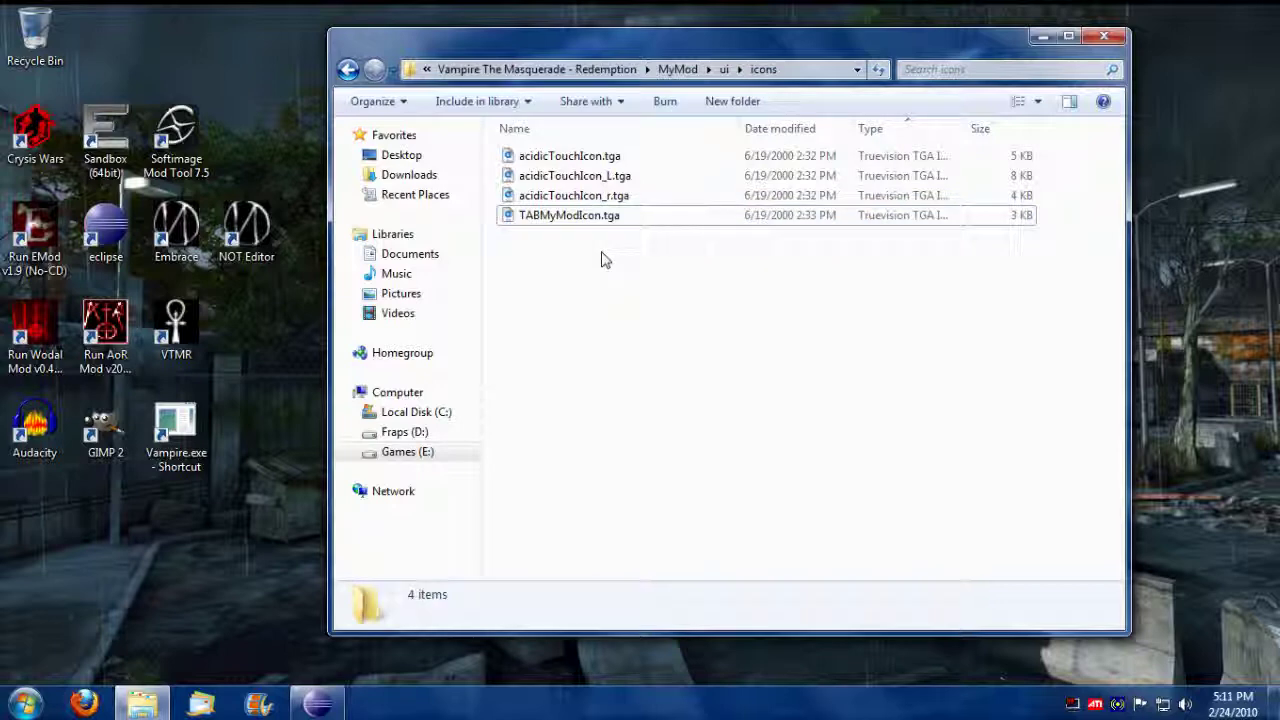
Select and copy acidicTouchIcon.tga, acidicTouchIcon_L.tga and acidicTouchIcon_r.tga.
click(572, 160)
click(557, 160)
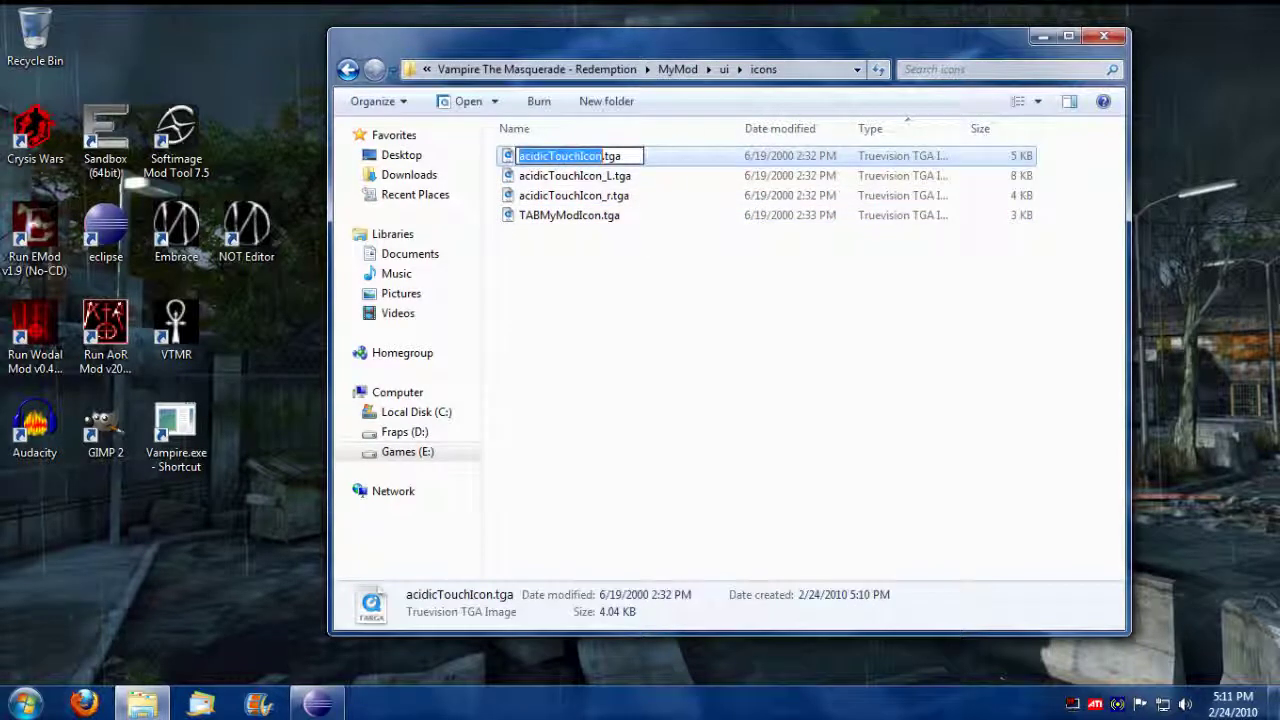
click(583, 180)
click(578, 196)
click(575, 158)
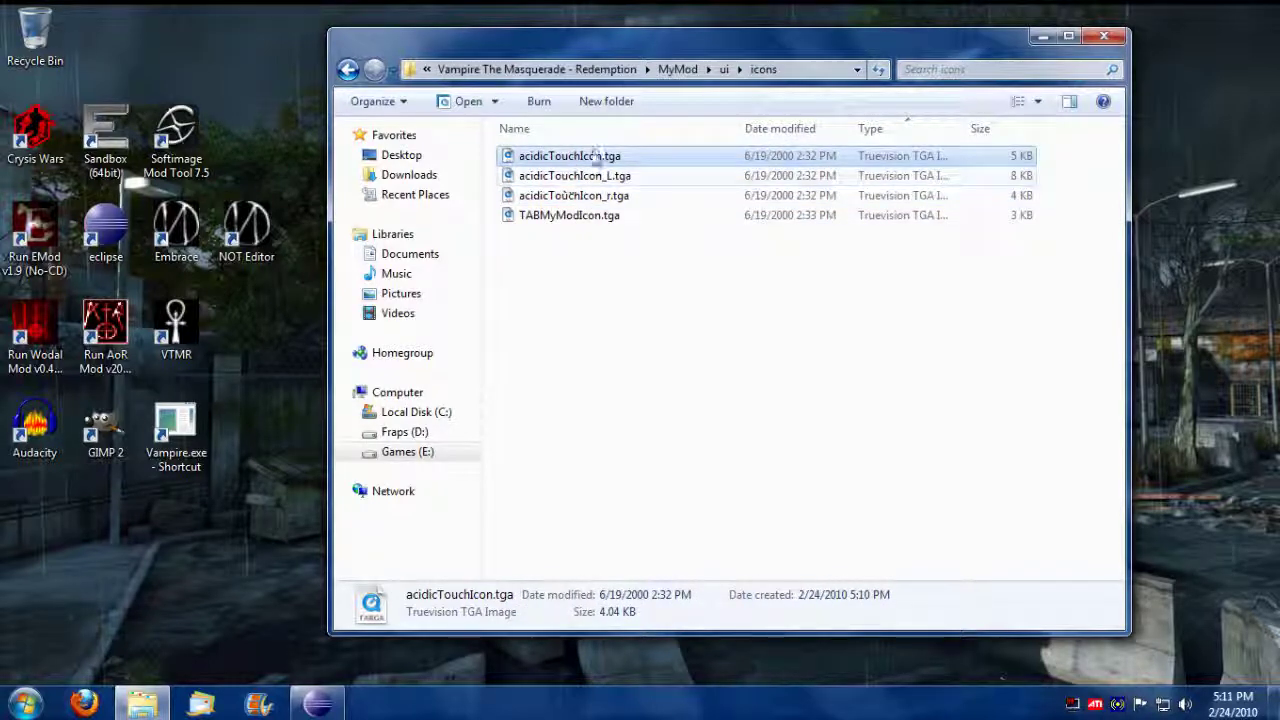
click(568, 159)
click(634, 178)
click(608, 160)
ctrl+click(612, 177)
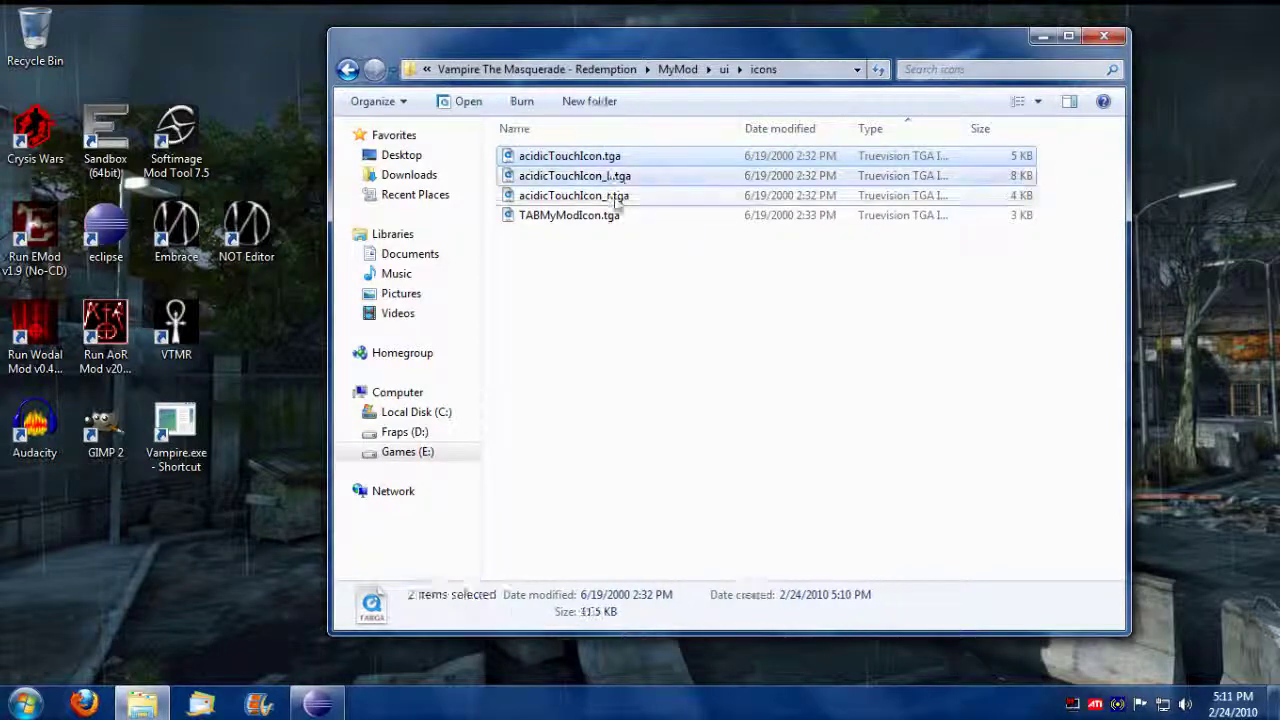
ctrl+click(612, 195)
right_click(612, 186)
click(660, 288)
Paste the three icons twice into the icons folder, making two duplicates of each.
click(603, 280)
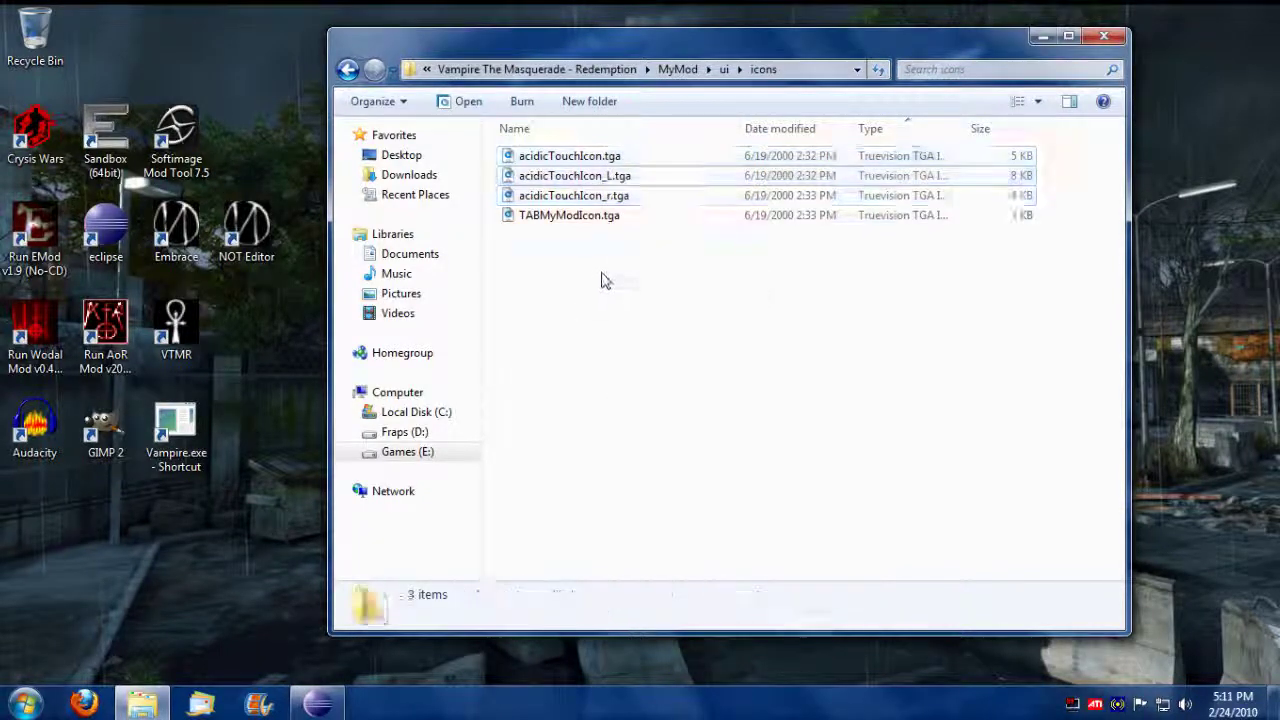
right_click(590, 265)
click(697, 413)
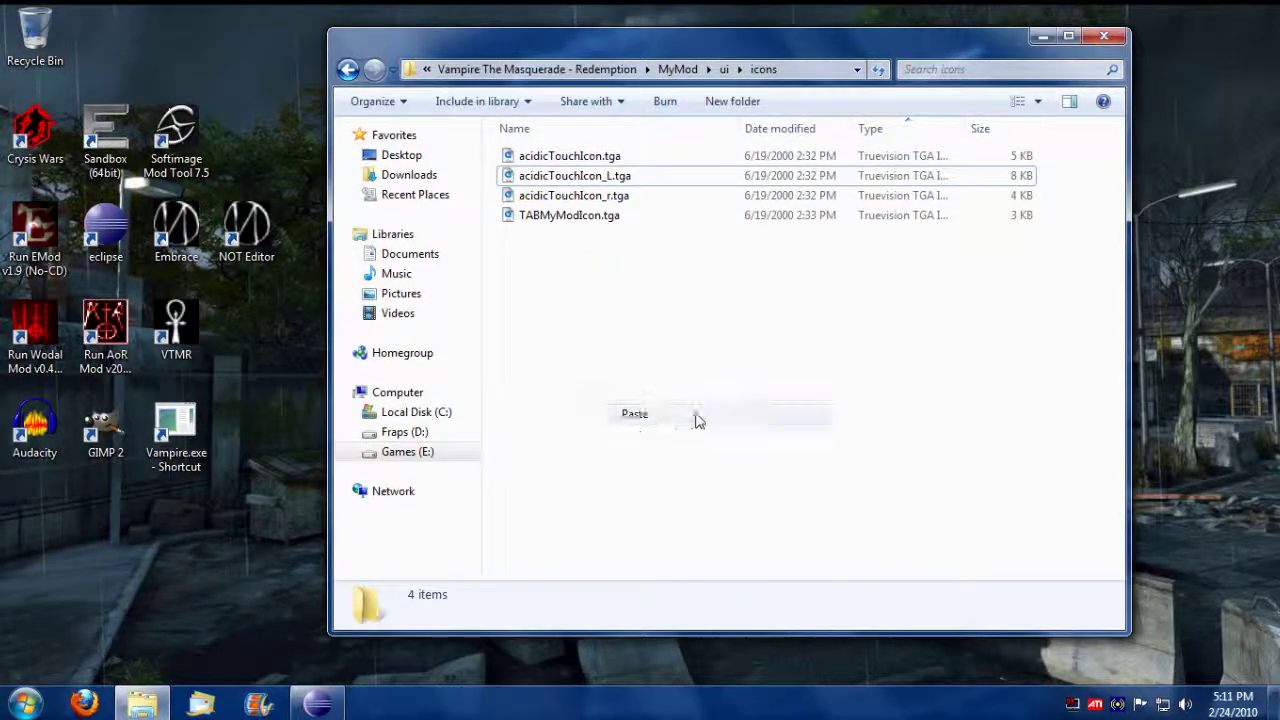
right_click(648, 346)
click(690, 499)
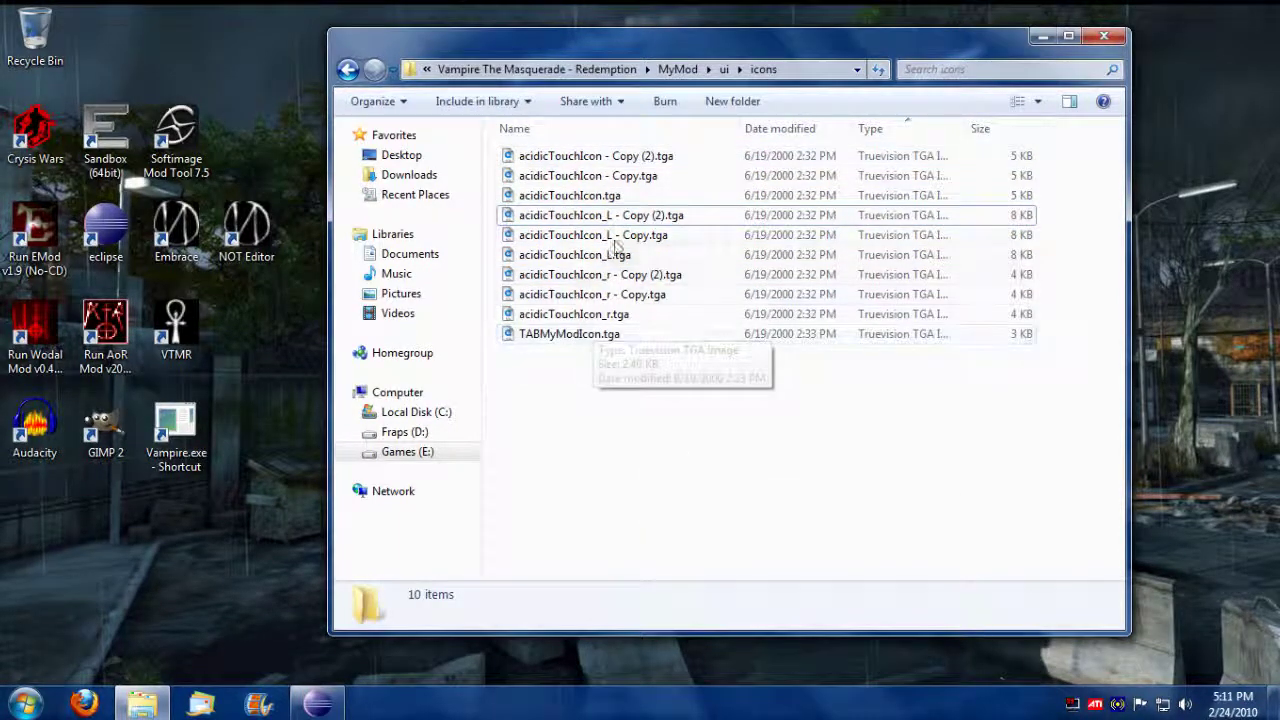
click(576, 196)
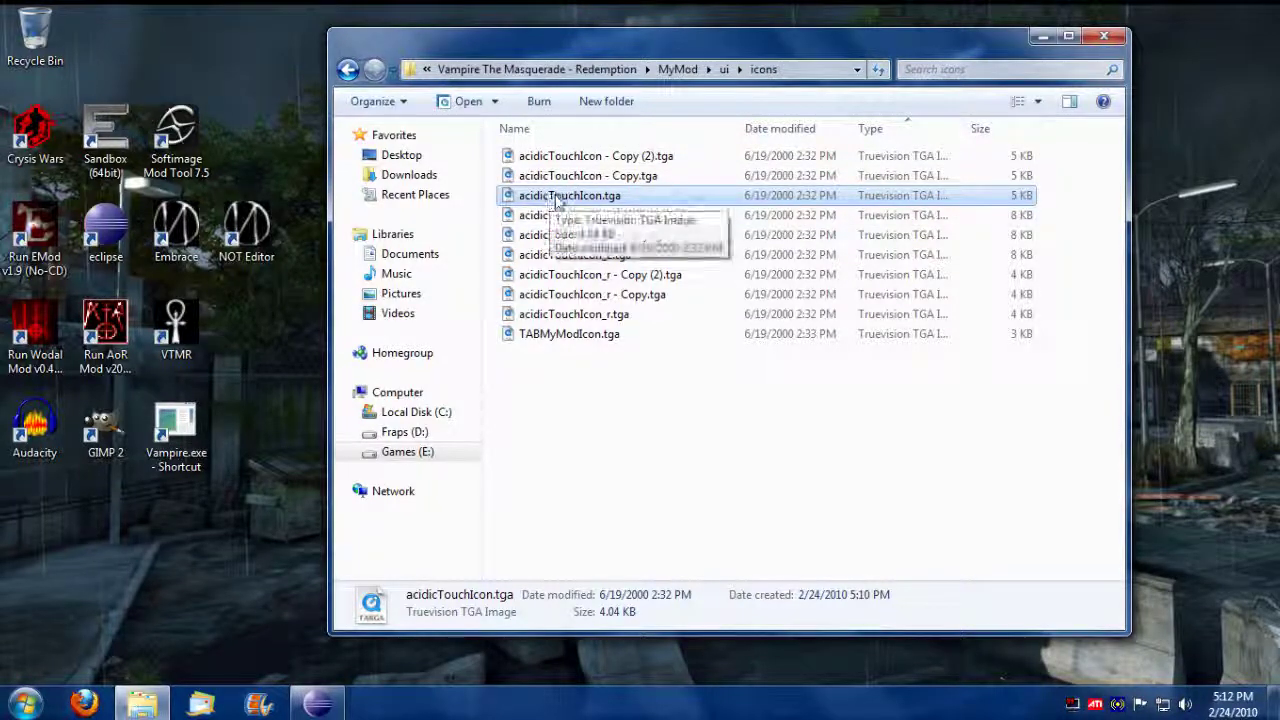
Rename acidicTouchIcon.tga to mySelfIcon.tga.
click(558, 200)
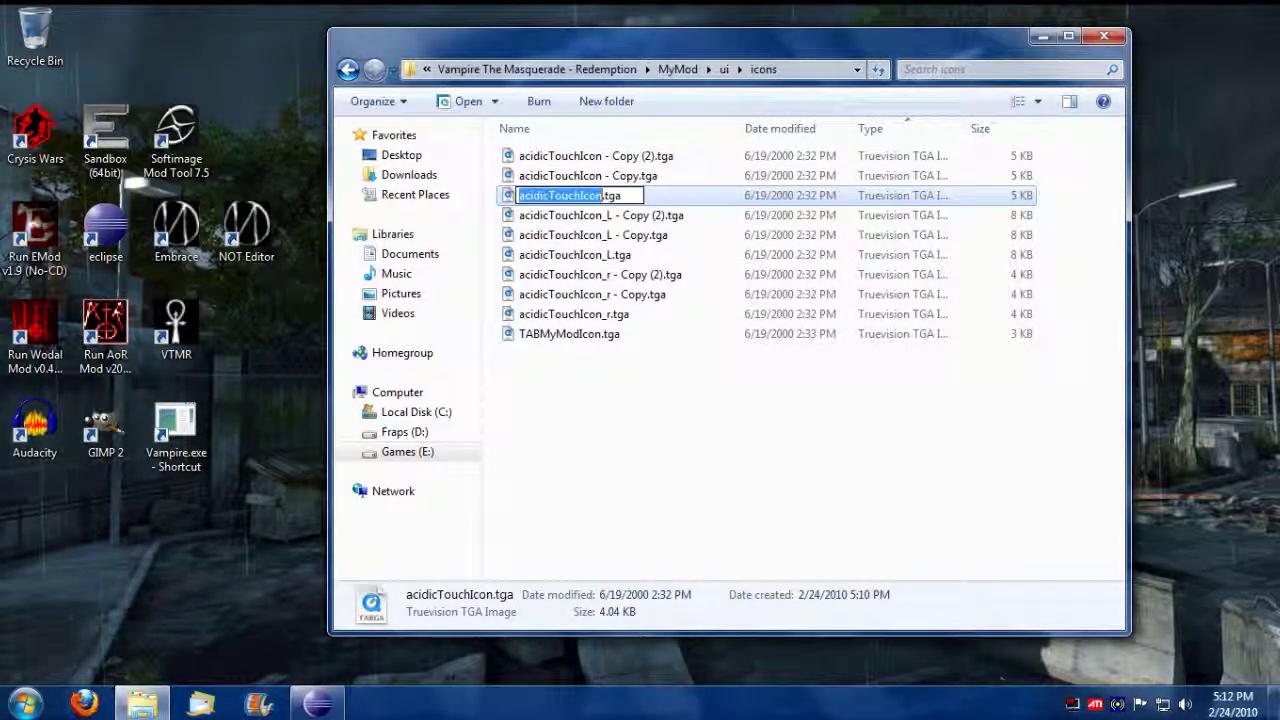
key(shift+Left)
key(shift+Left)
key(shift+Left)
key(shift+Left)
text(mySelf)
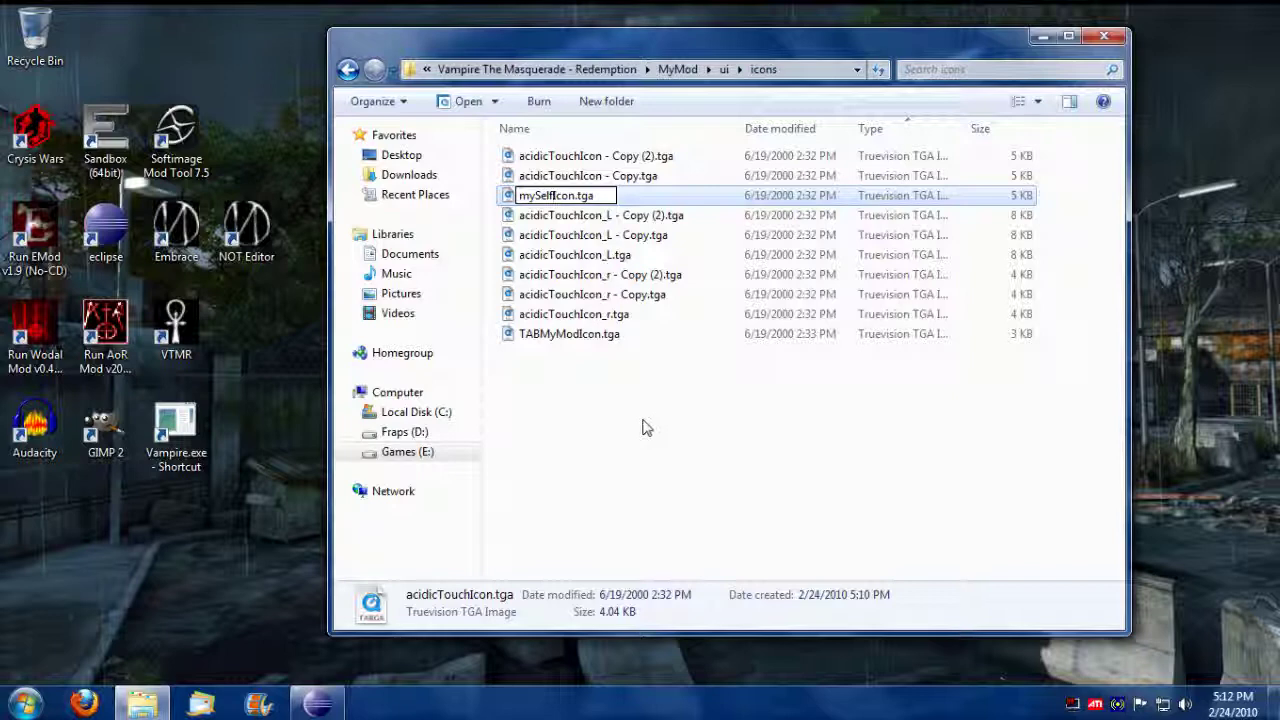
click(643, 428)
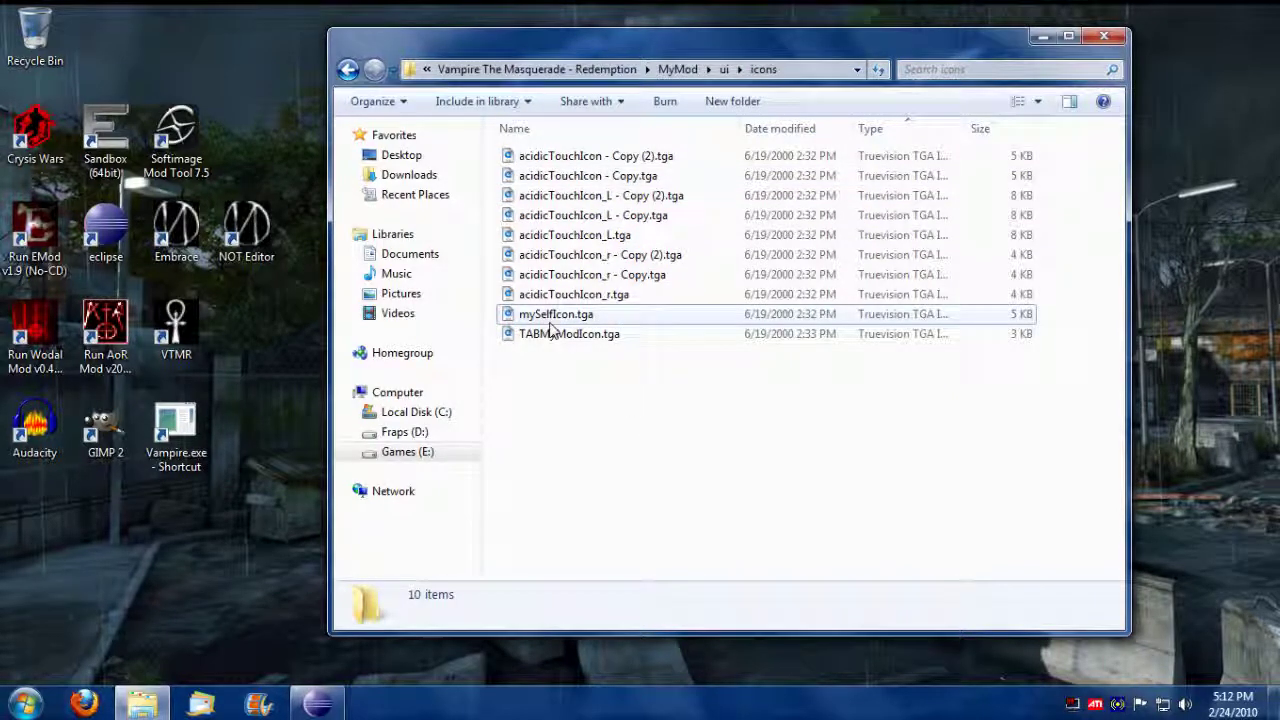
Rename acidicTouchIcon_r - Copy (2).tga to MySelfIcon_r - Copy (2).tga.
click(565, 258)
key(F2)
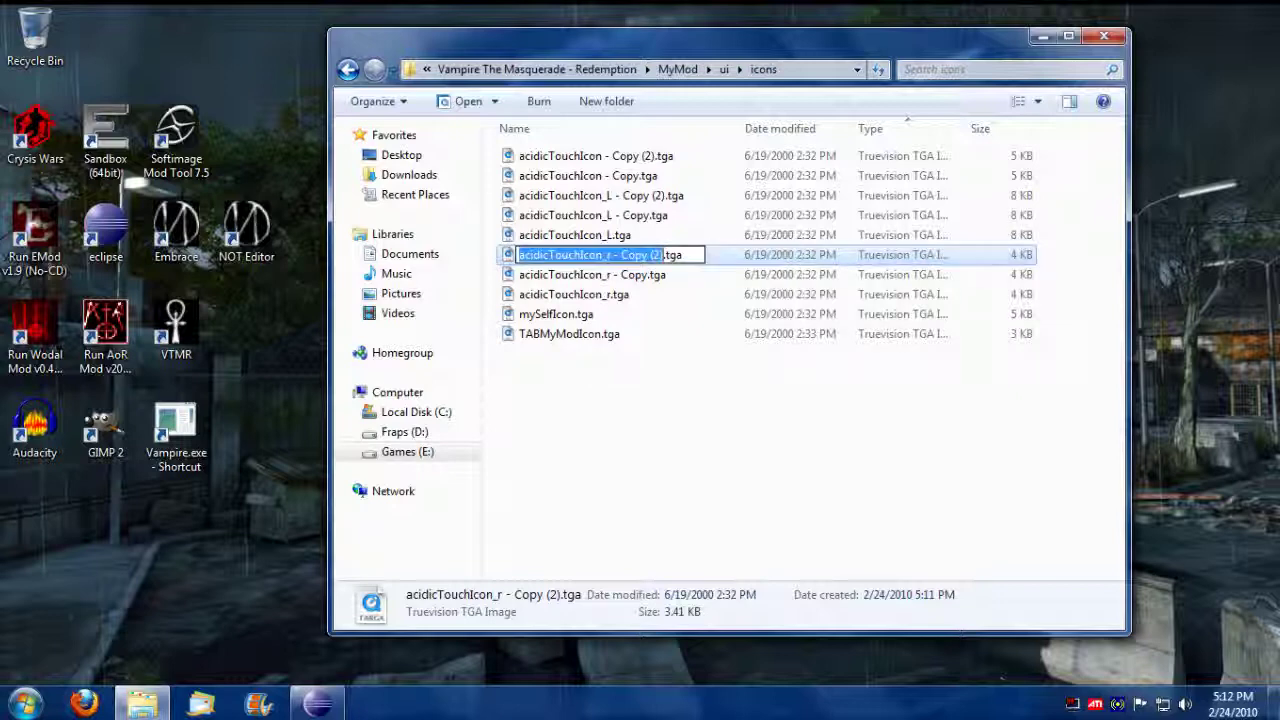
drag(573, 255, 449, 260)
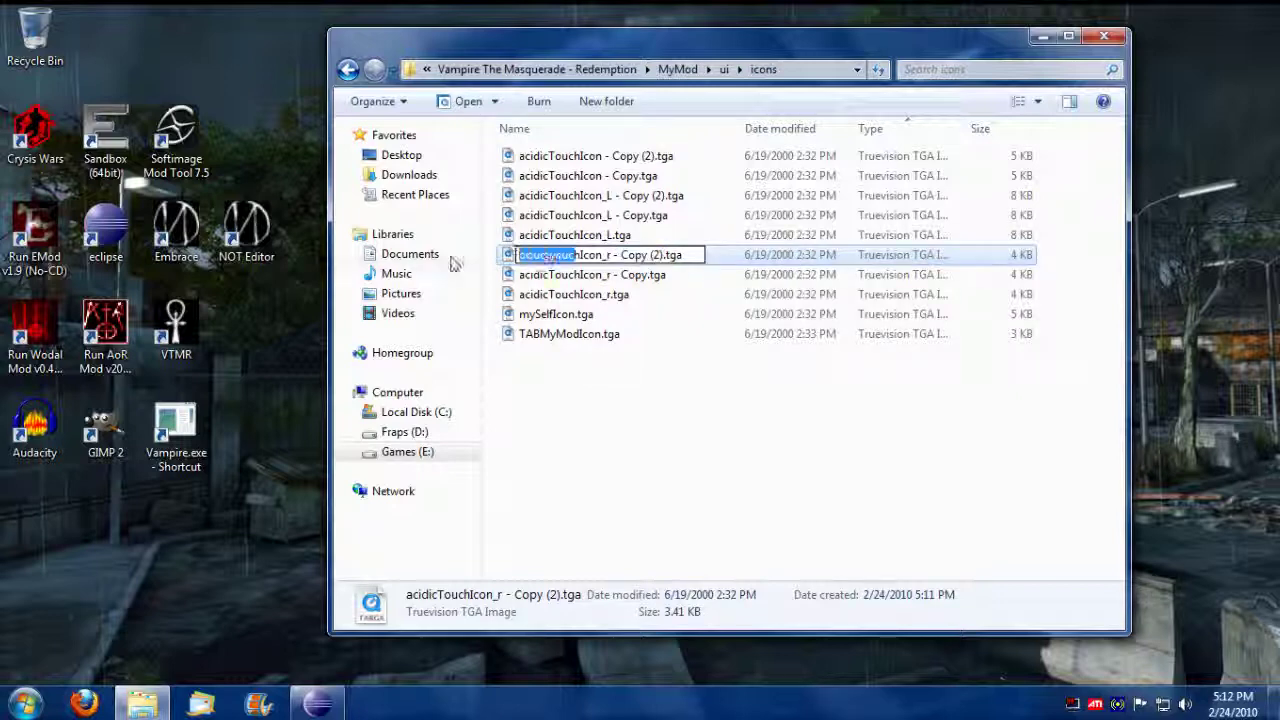
key(Delete)
text(S)
key(BackSpace)
text(MySelf)
click(658, 424)
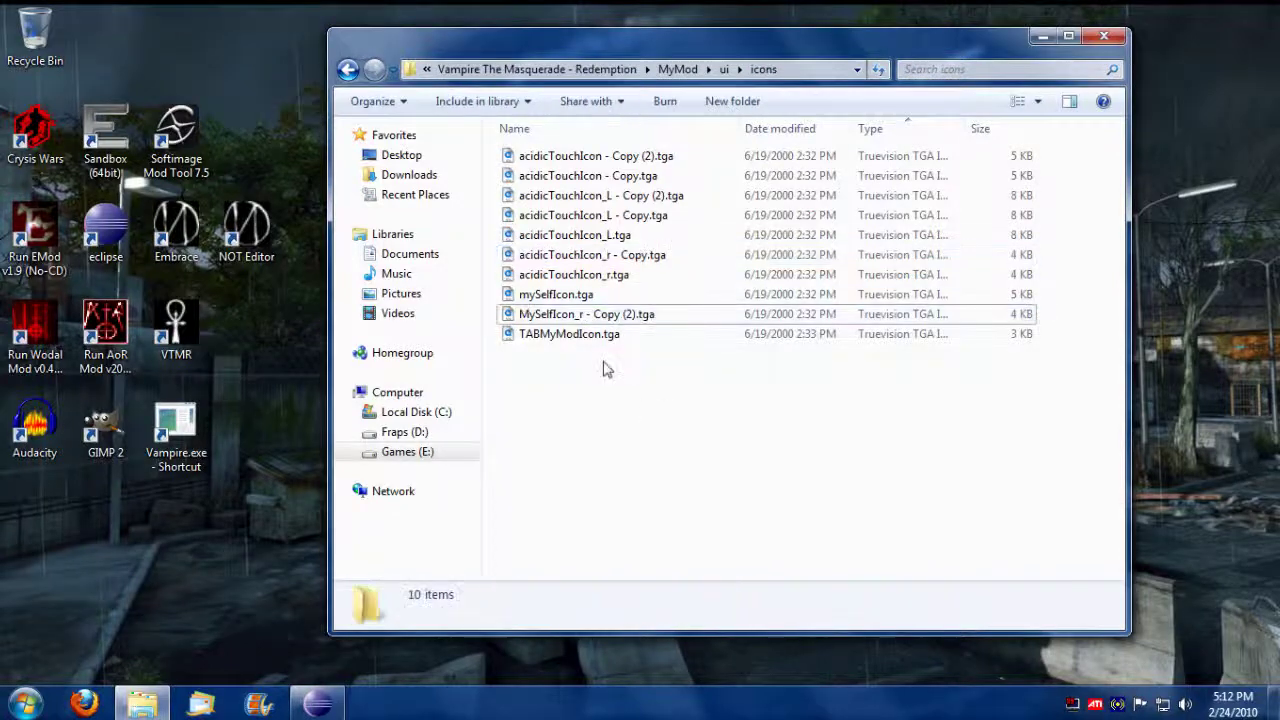
Trim that file's name to mySelfIcon_r.tga, removing the copy suffix and stray bracket.
click(550, 318)
click(535, 318)
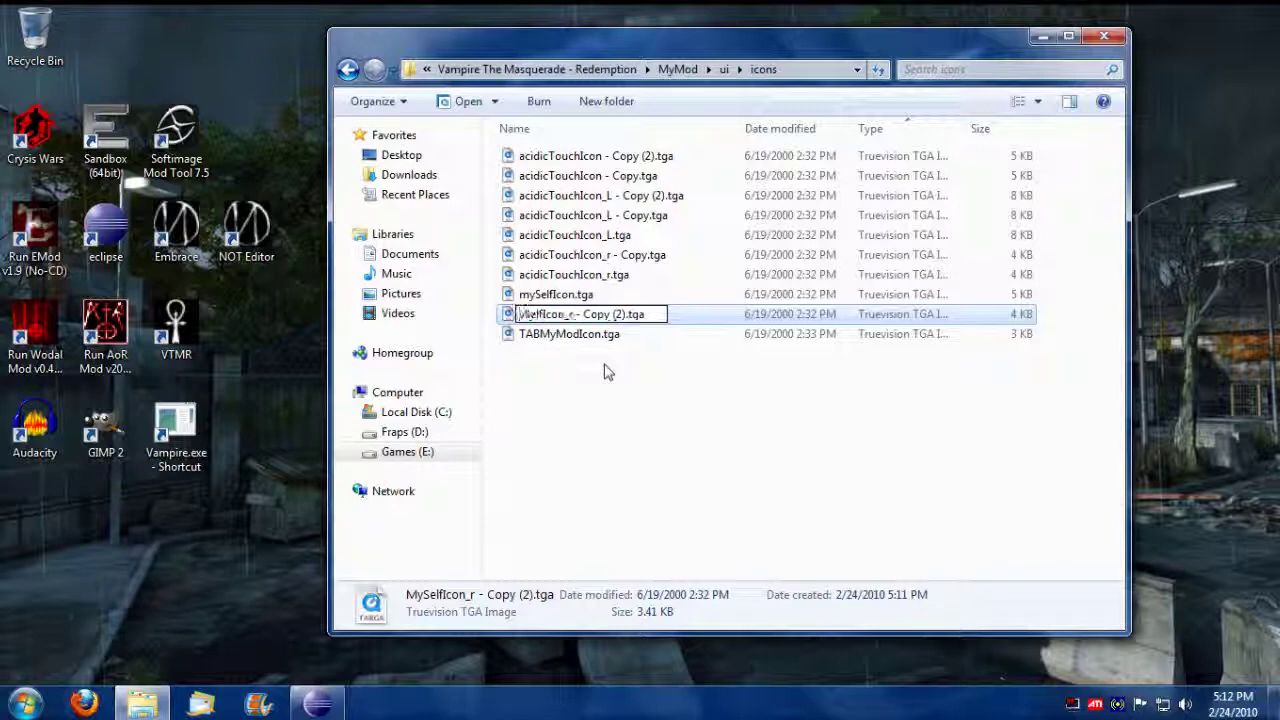
text(m)
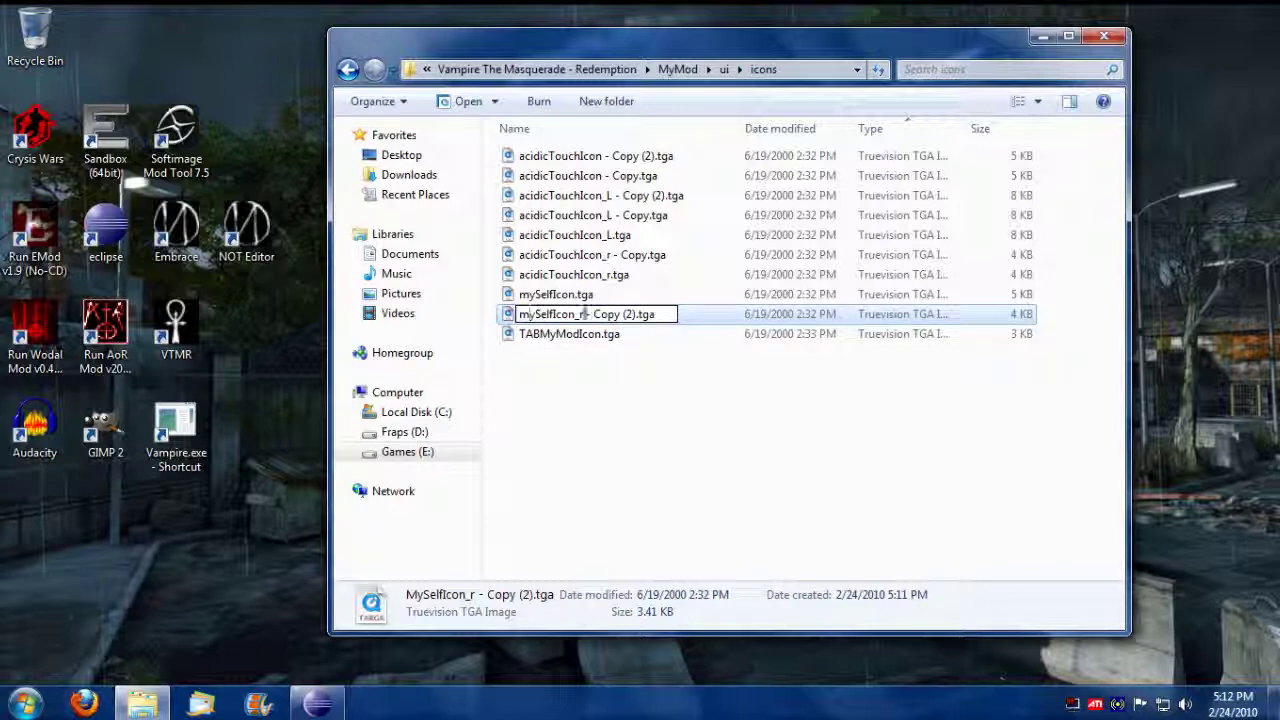
key(Delete)
click(640, 478)
click(590, 320)
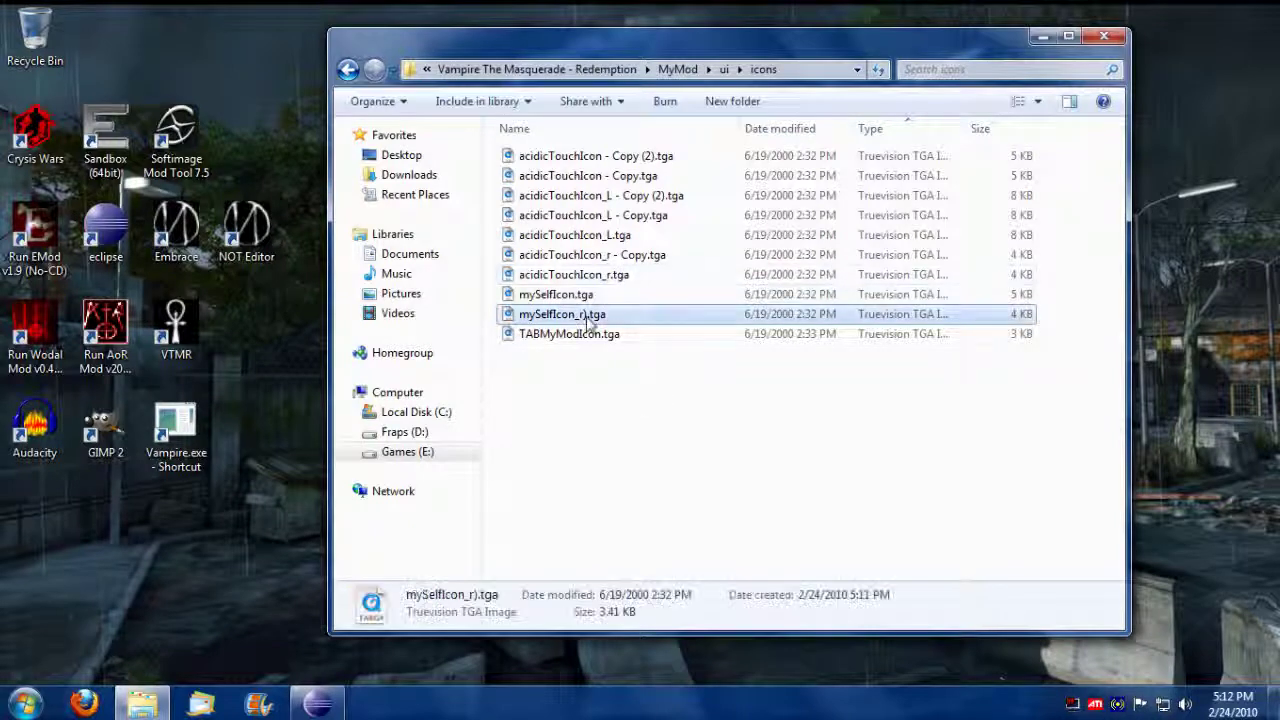
click(590, 320)
click(600, 315)
key(BackSpace)
click(645, 521)
Rename acidicTouchIcon_L.tga to mySelfIcon_L.tga.
double_click(588, 175)
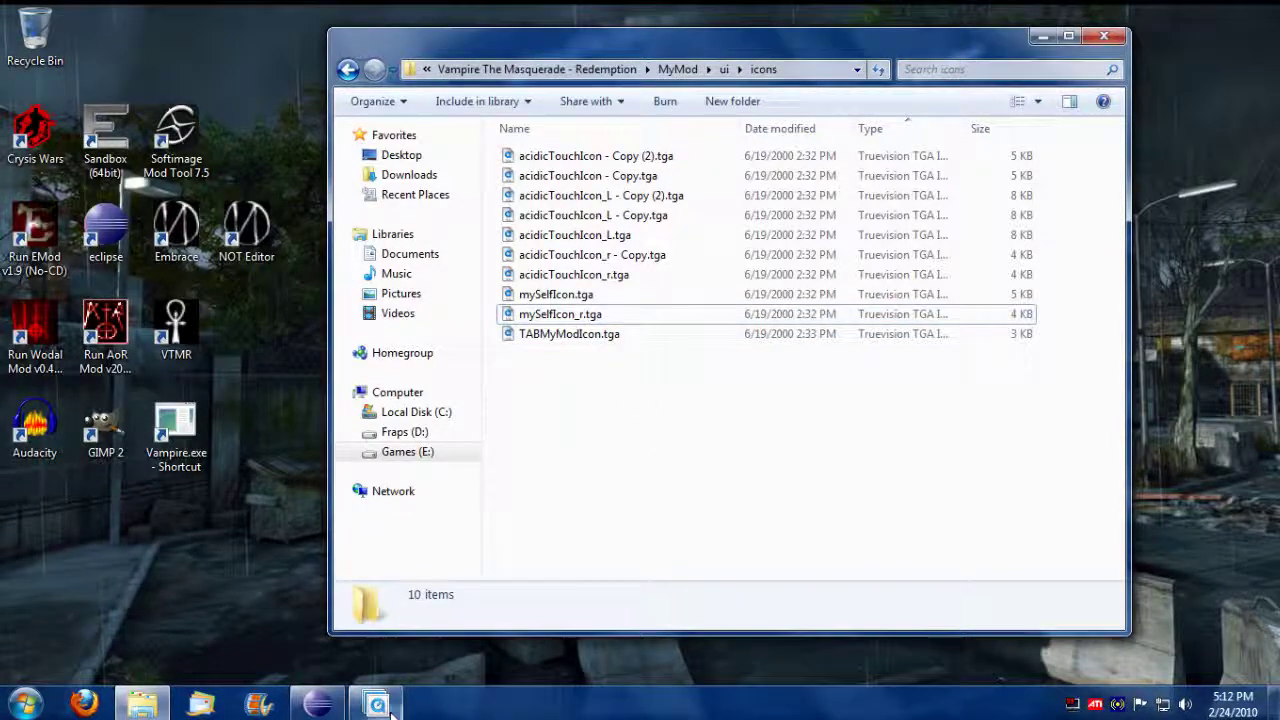
click(787, 237)
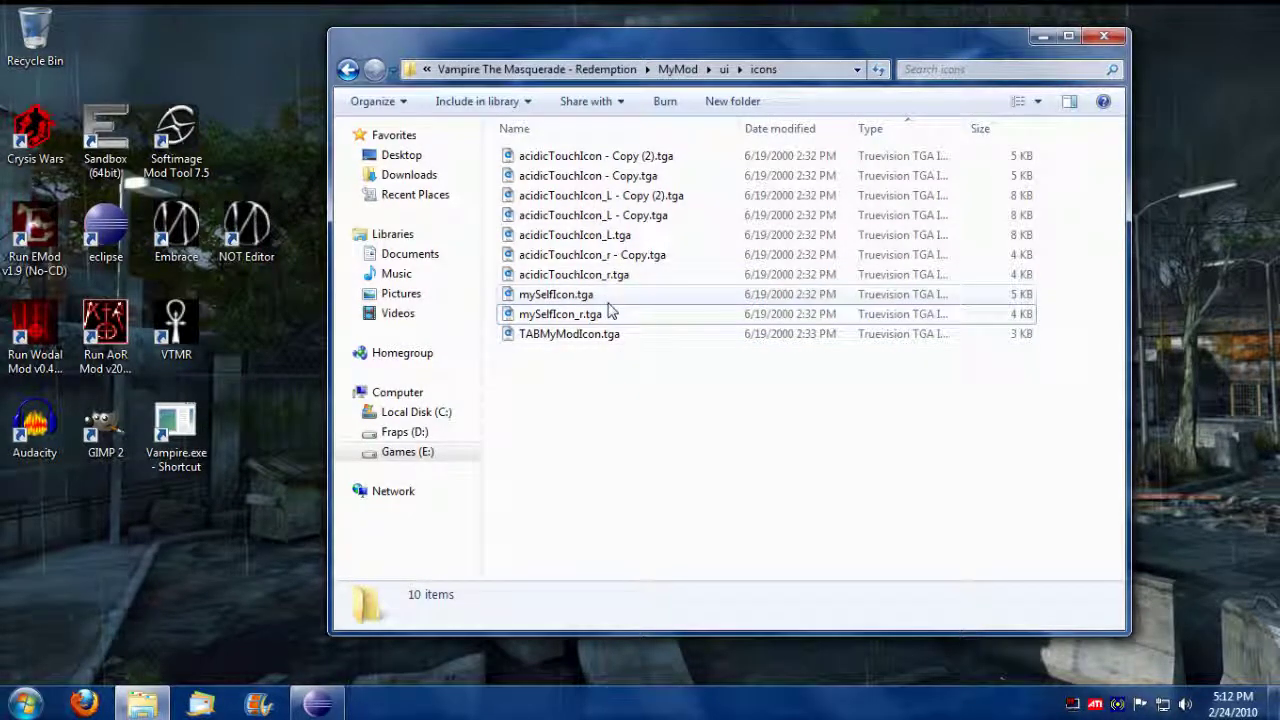
click(608, 235)
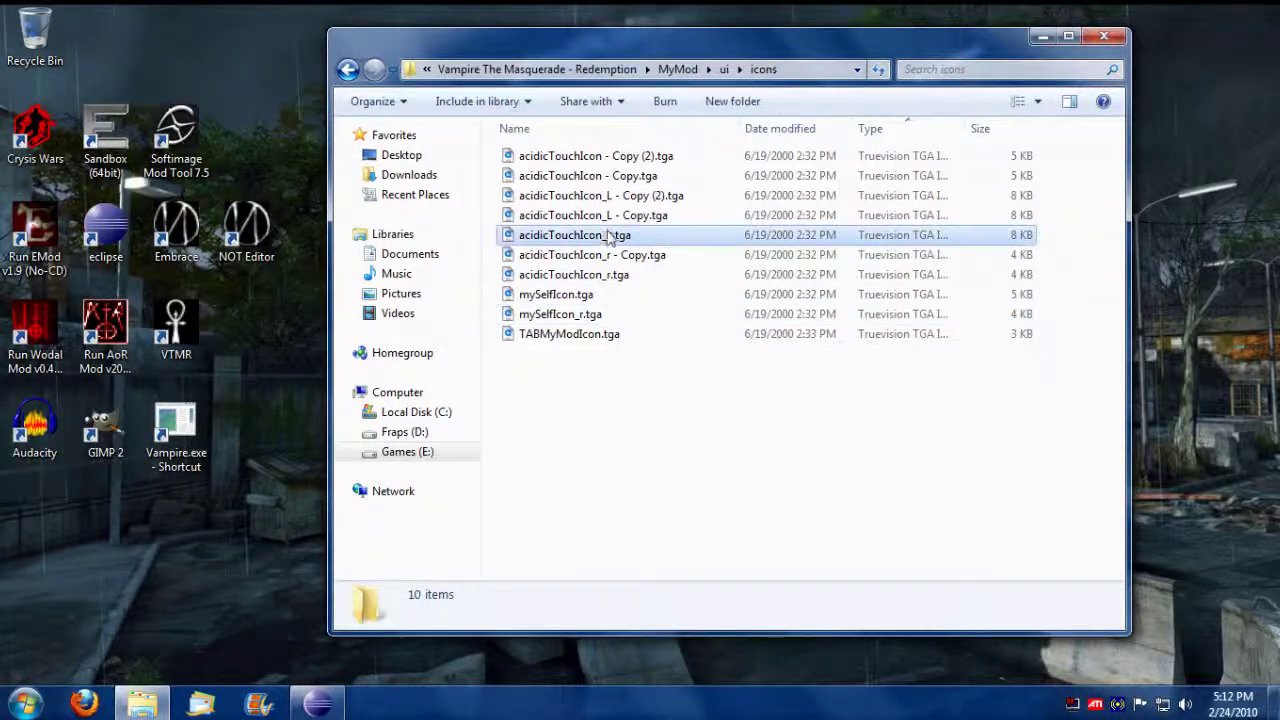
click(608, 235)
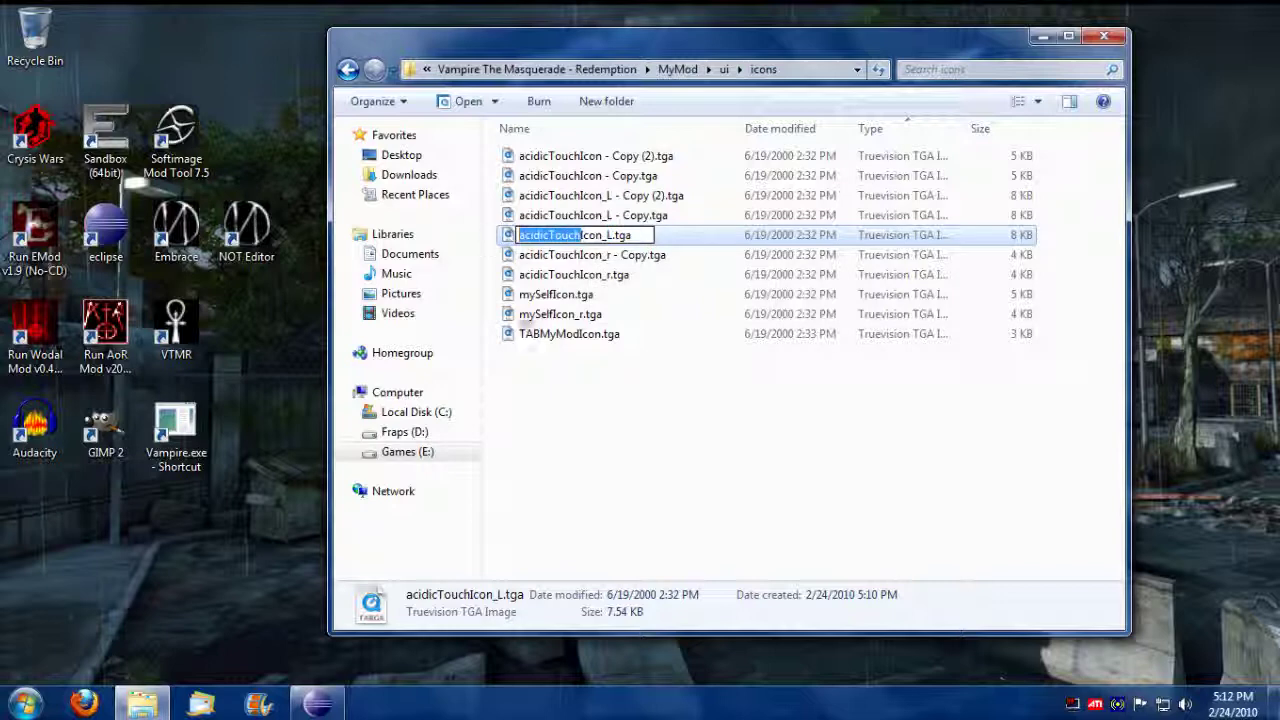
key(BackSpace)
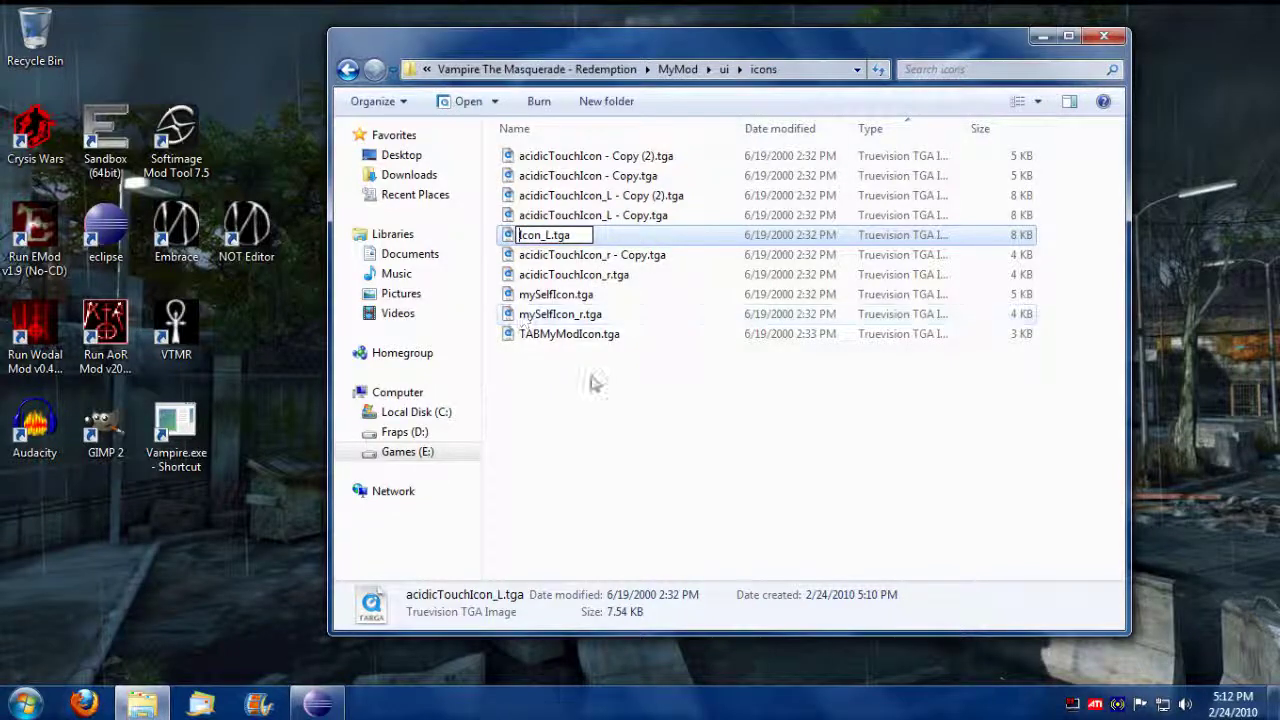
text(mySelf)
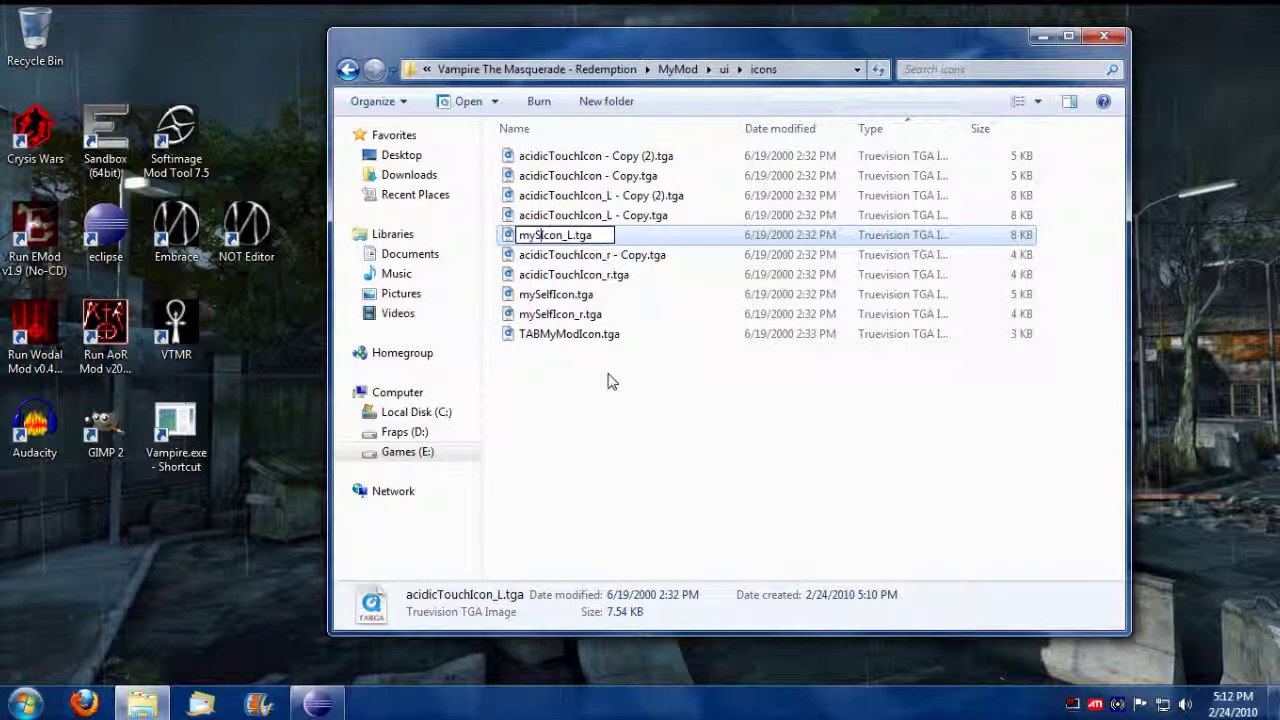
click(645, 441)
Check the names mySelfIcon.tga, mySelfIcon_L.tga and mySelfIcon_r.tga, leaving them unchanged.
click(606, 294)
click(600, 314)
click(606, 295)
click(556, 276)
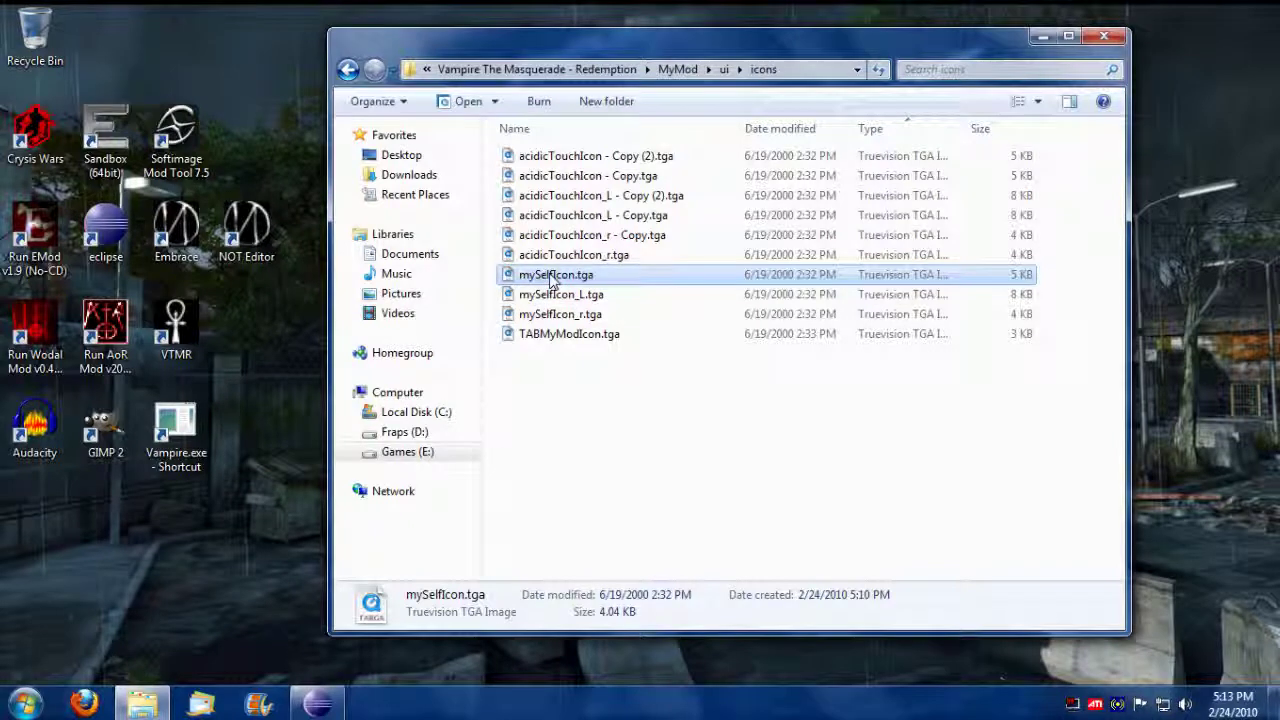
click(578, 299)
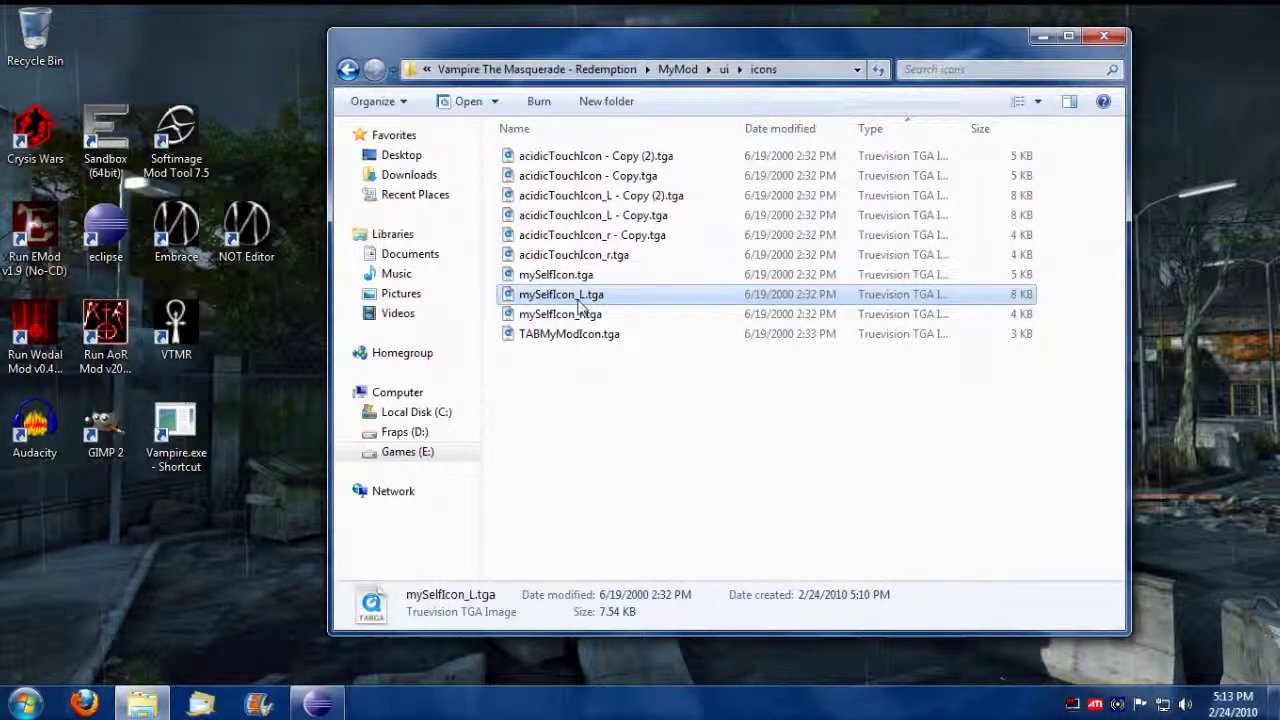
click(582, 298)
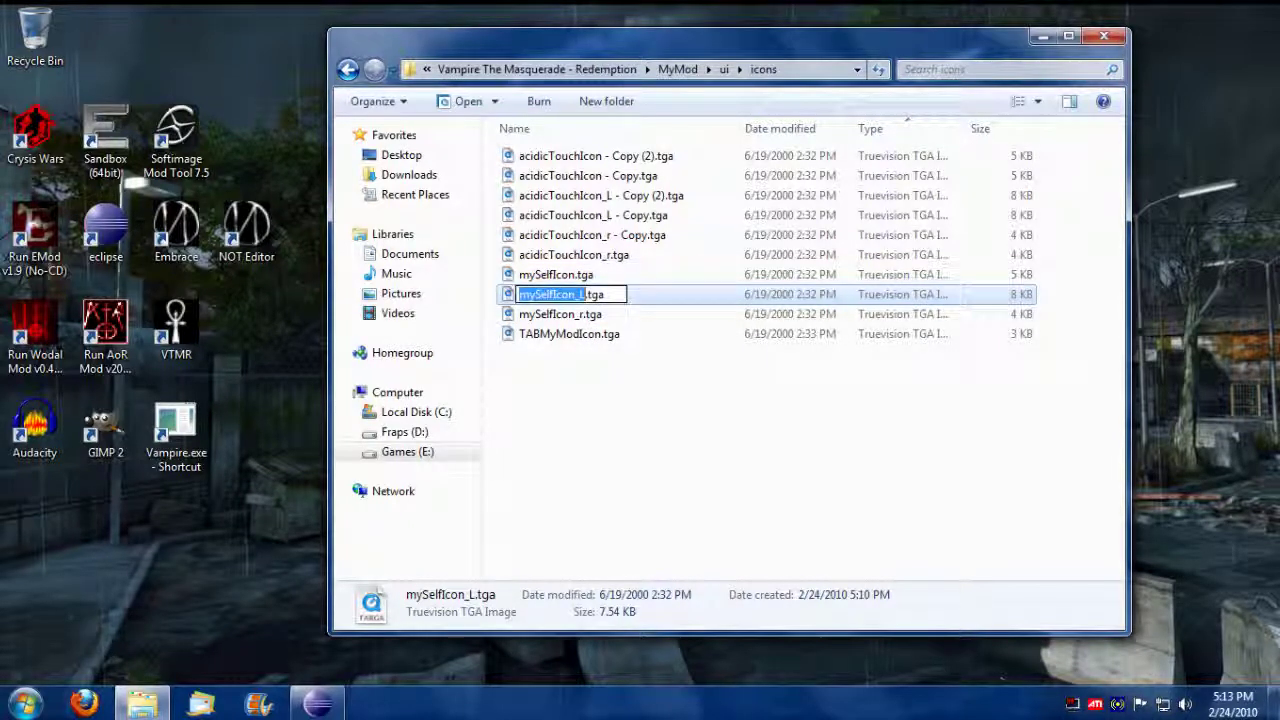
click(585, 316)
click(585, 317)
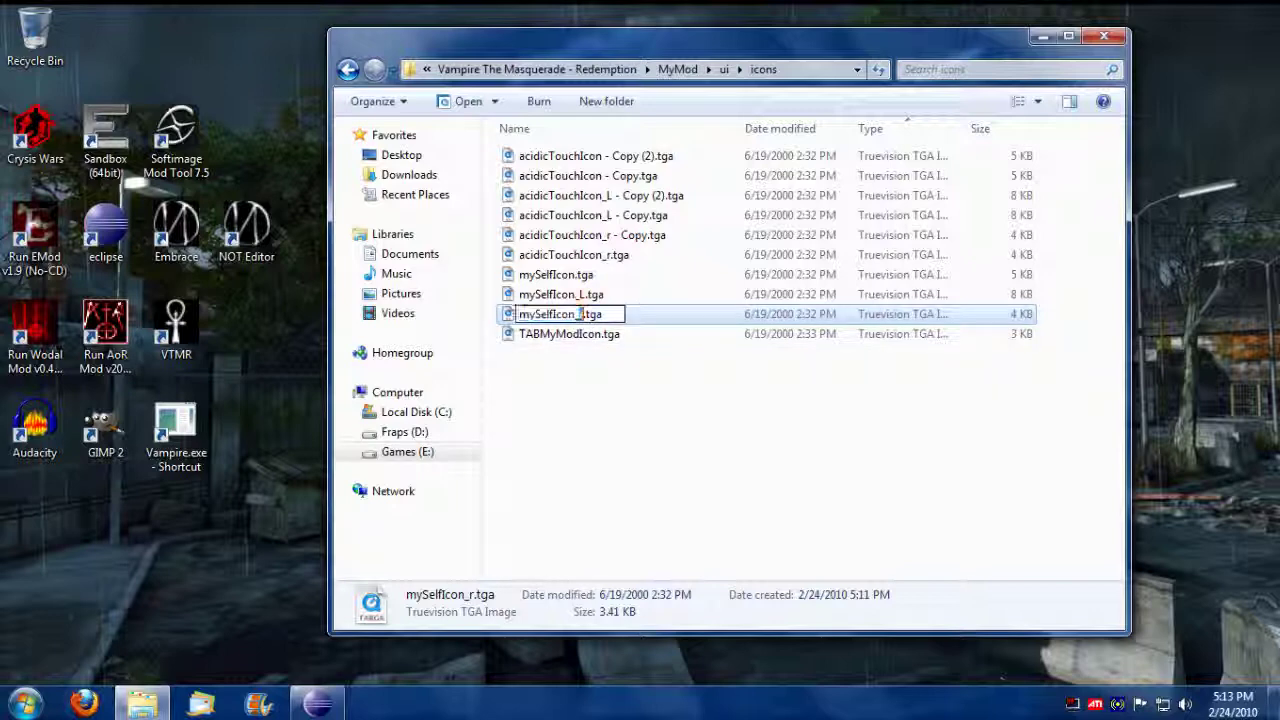
click(594, 282)
key(Down)
key(Down)
key(Up)
key(Up)
click(640, 460)
click(577, 258)
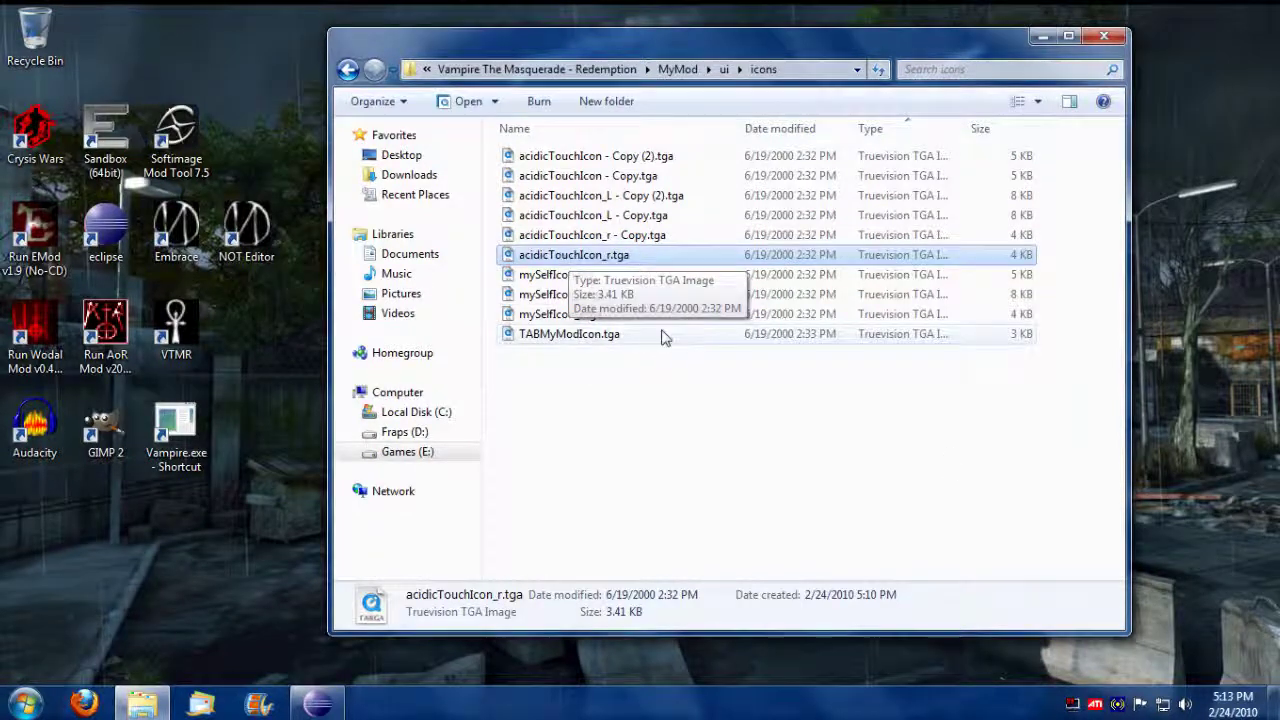
Rename acidicTouchIcon_r.tga to myTargetIcon_r.tga.
click(588, 258)
drag(560, 256, 515, 256)
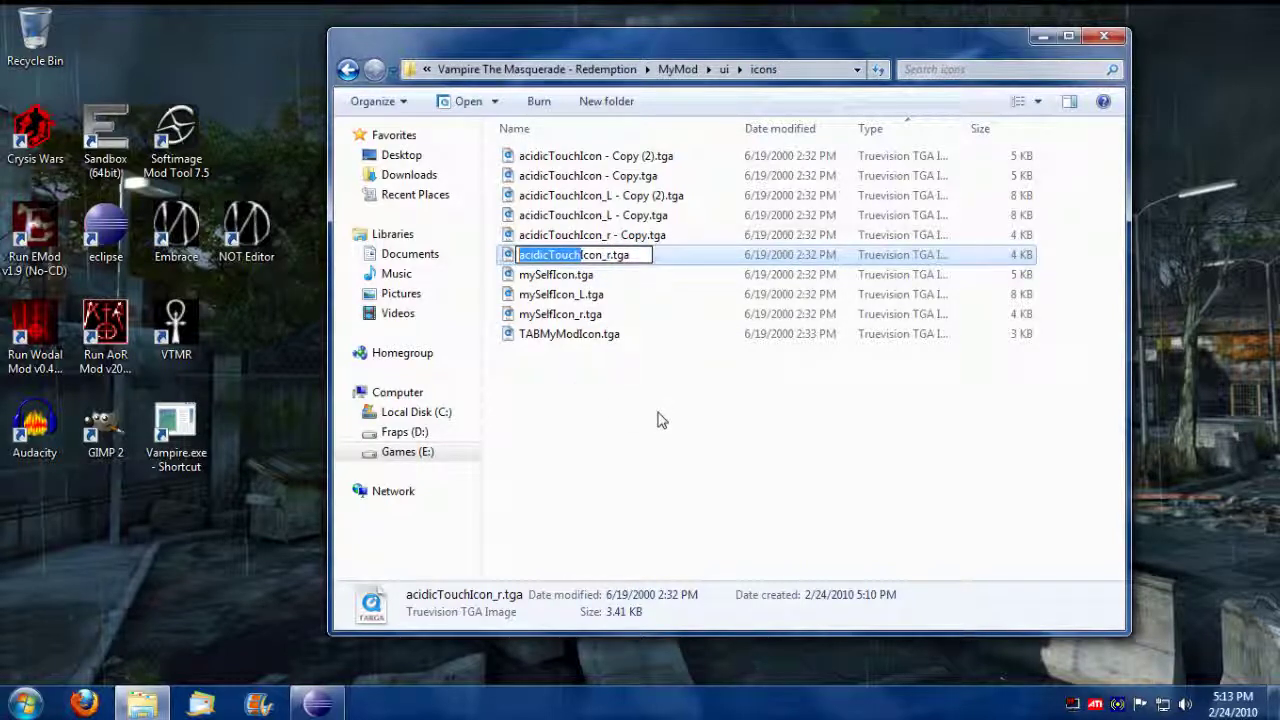
text(myTarget)
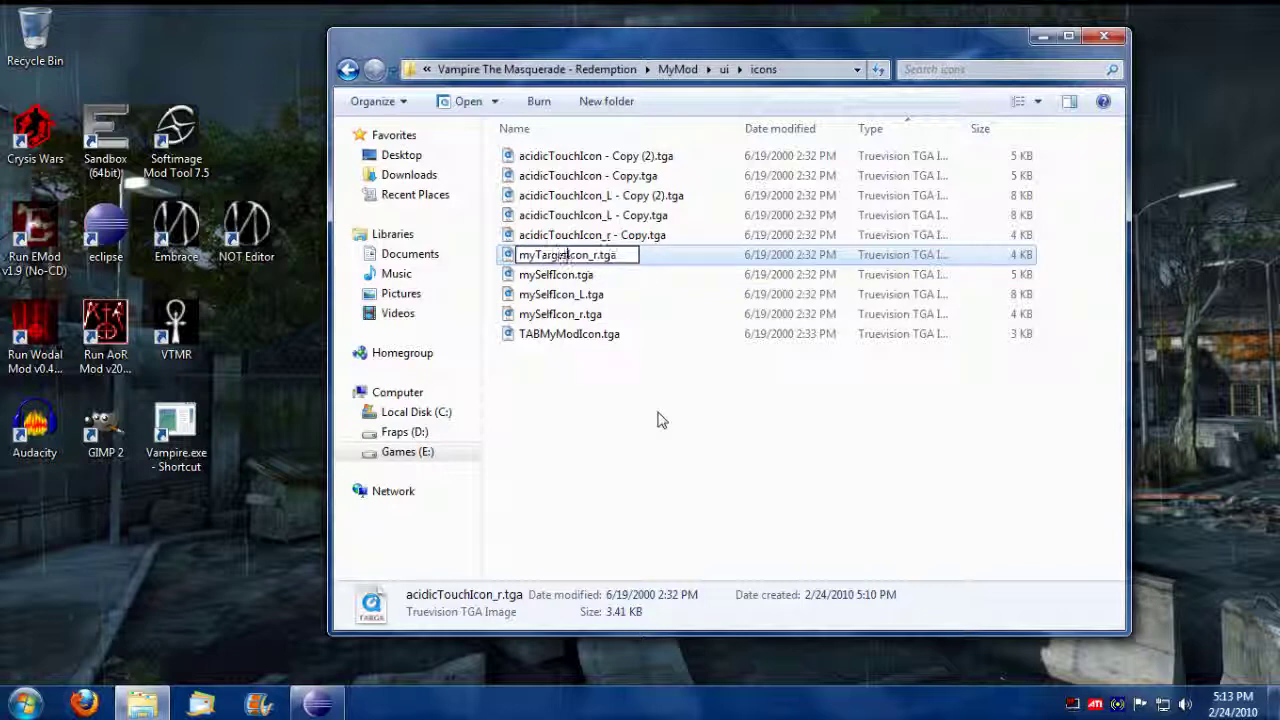
click(657, 420)
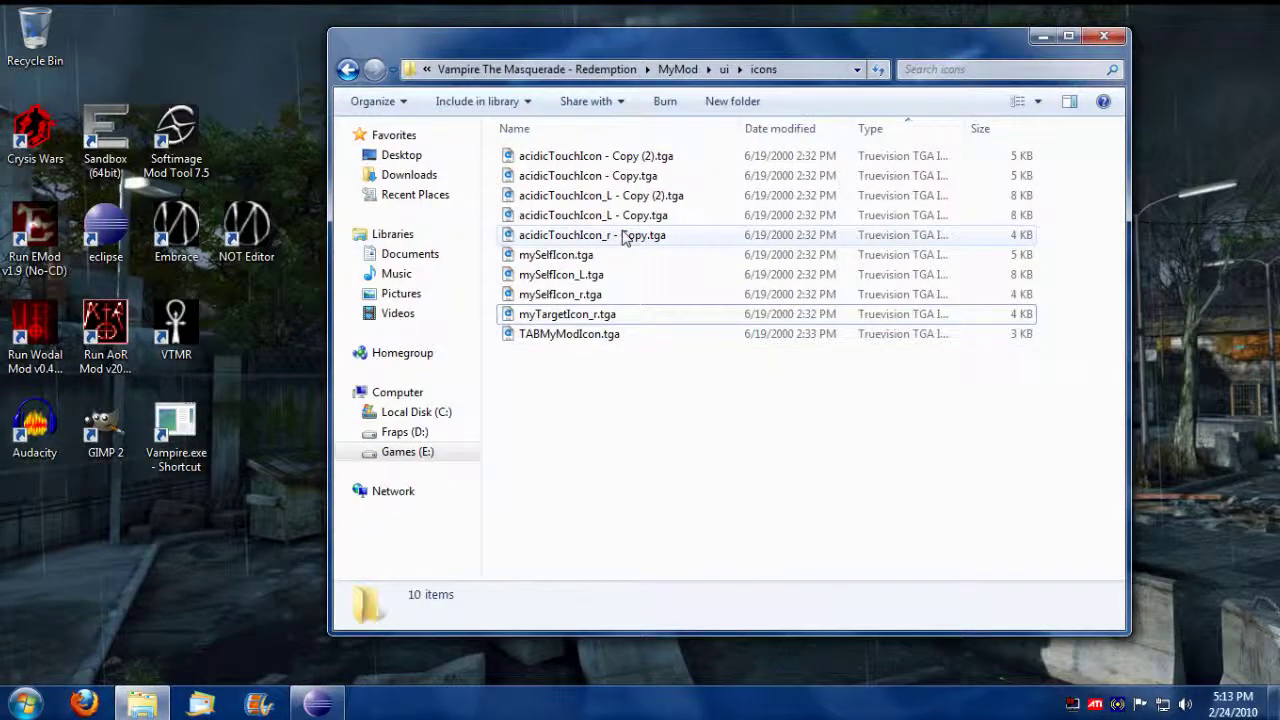
Rename acidicTouchIcon_r - Copy.tga to myAreaIcon_r.tga.
click(590, 240)
click(570, 240)
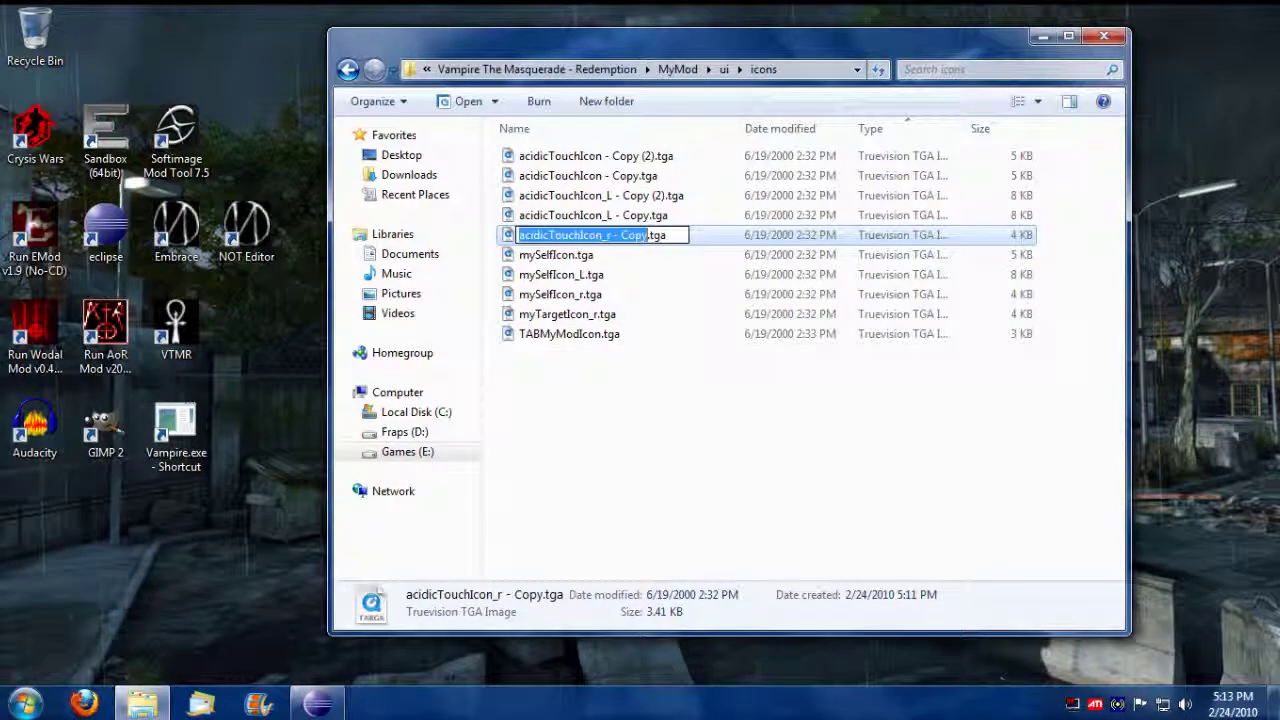
drag(519, 235, 581, 235)
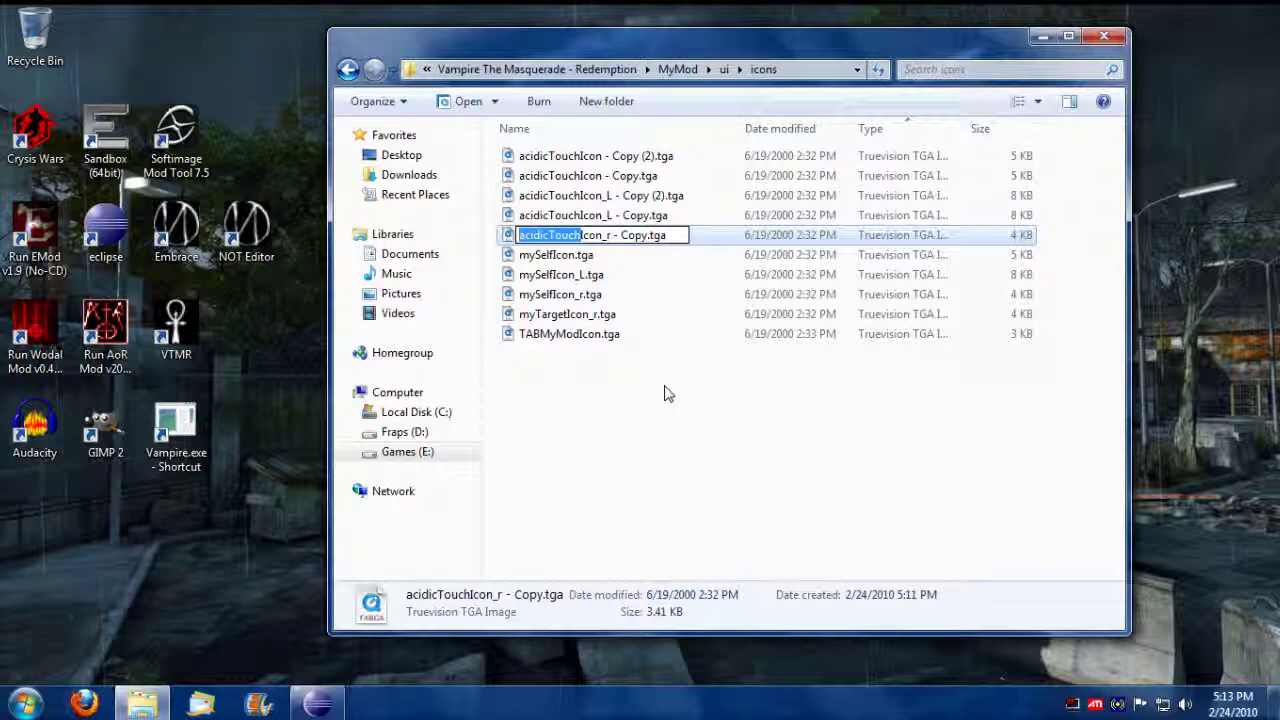
text(myArea)
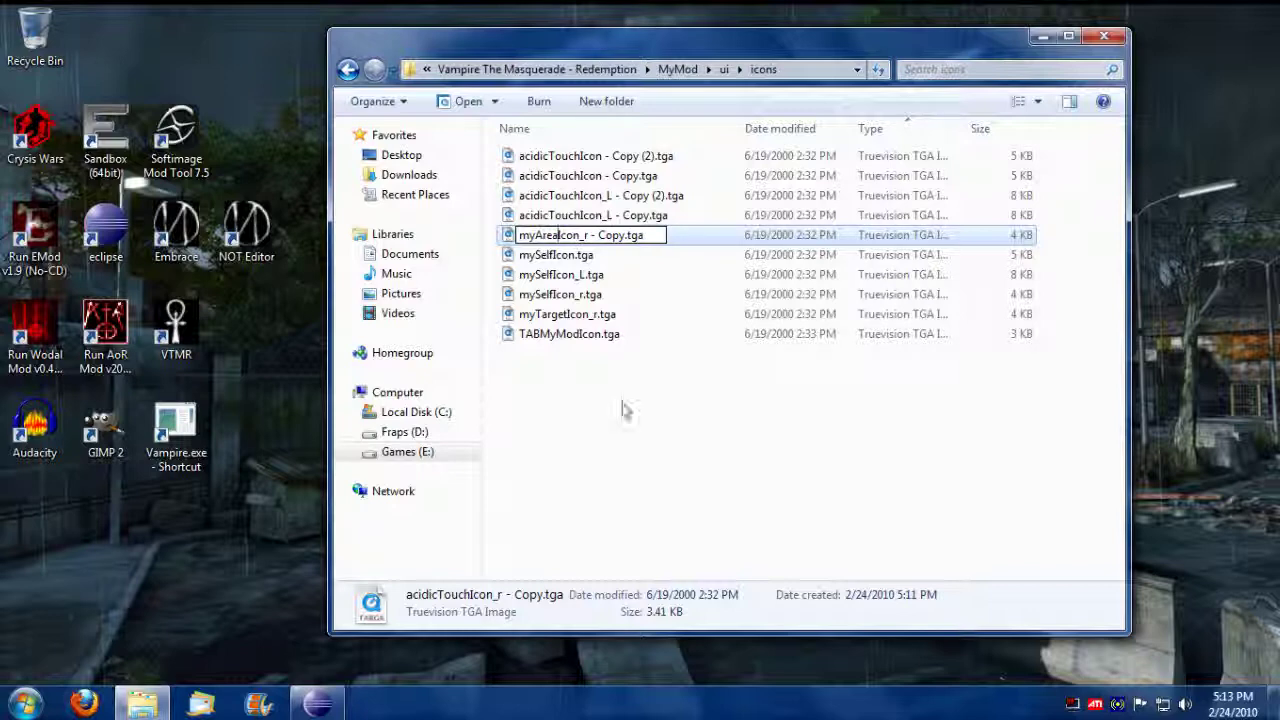
key(Right)
key(Right)
key(Right)
key(Right)
key(Right)
key(Right)
key(Delete)
key(Delete)
key(Delete)
key(Delete)
key(Delete)
key(Delete)
key(Delete)
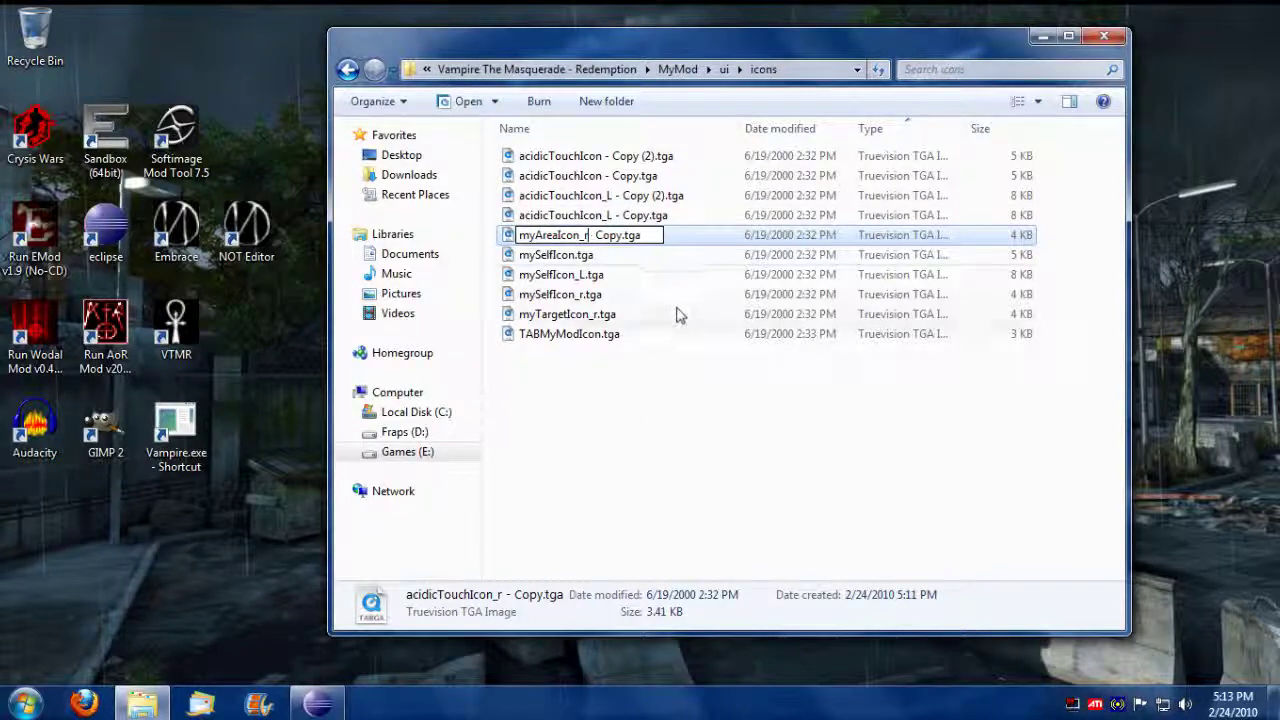
key(Return)
key(Down)
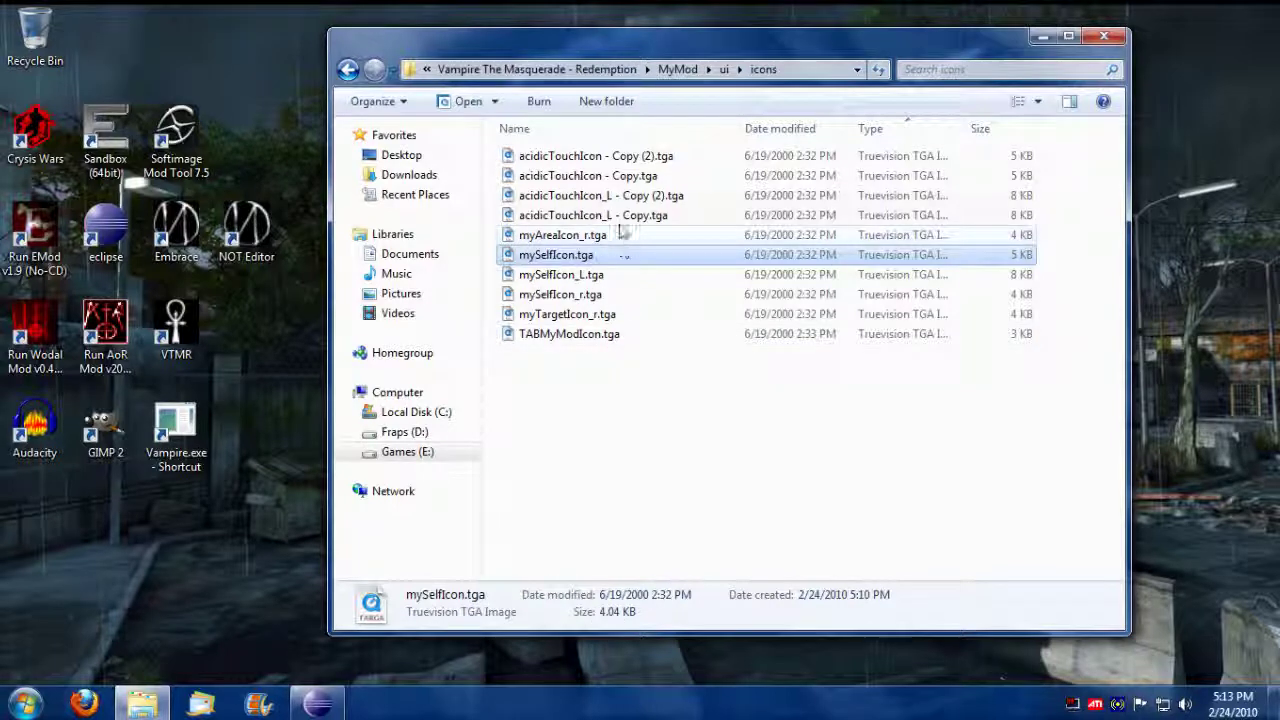
Rename acidicTouchIcon - Copy.tga to myTargetIcon.tga.
click(606, 178)
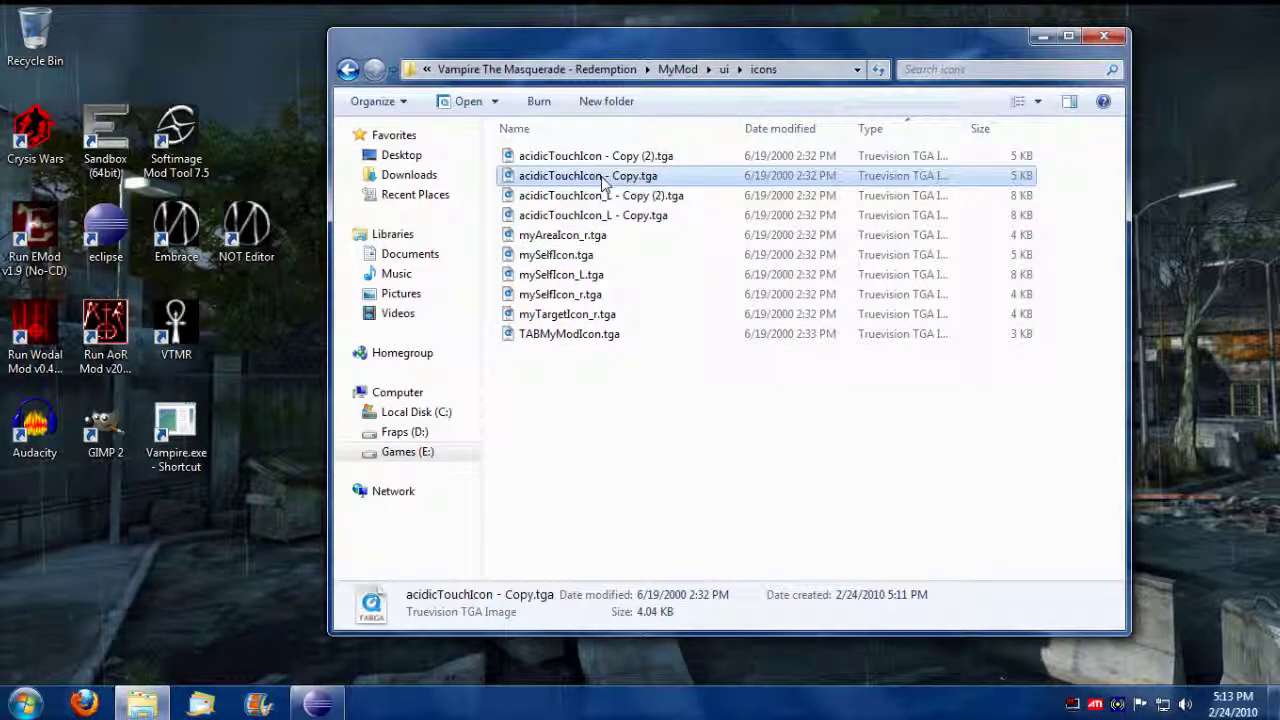
click(552, 180)
key(shift+Left)
key(shift+Left)
key(shift+Left)
key(shift+Left)
key(shift+Left)
key(shift+Left)
key(shift+Left)
key(shift+Left)
key(shift+Left)
key(shift+Left)
key(shift+Left)
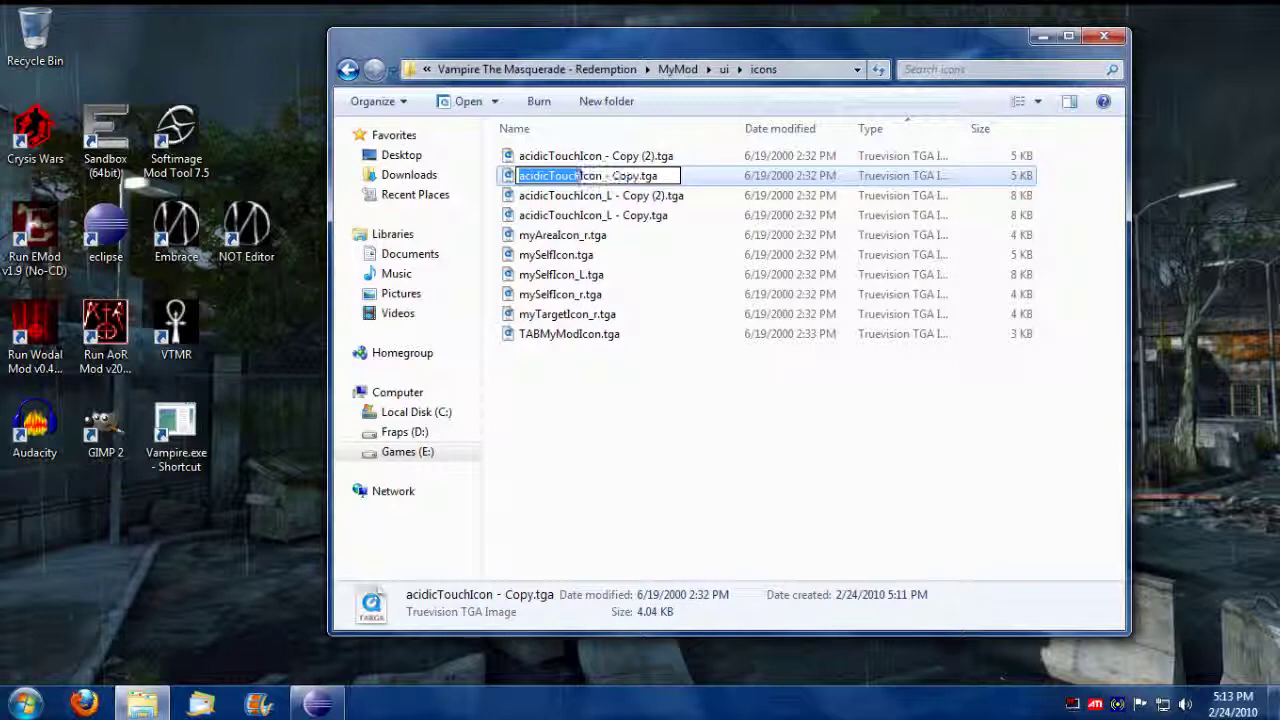
text(m)
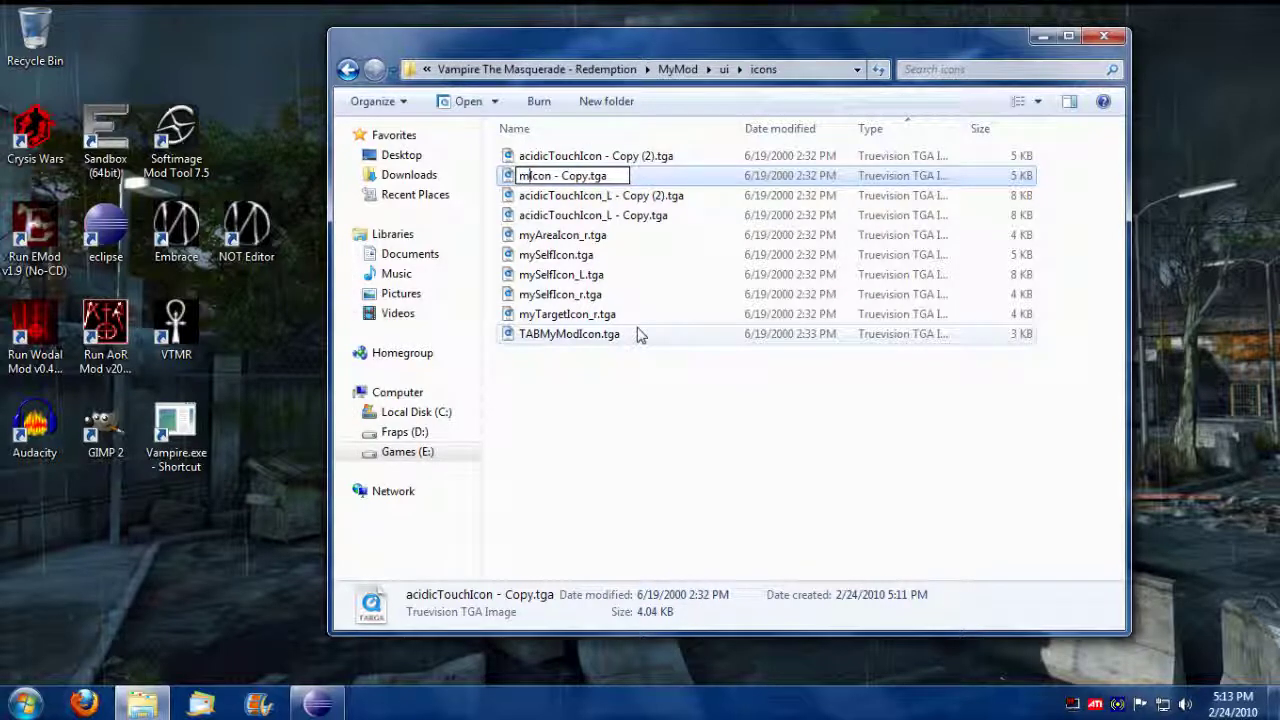
text(yTarget)
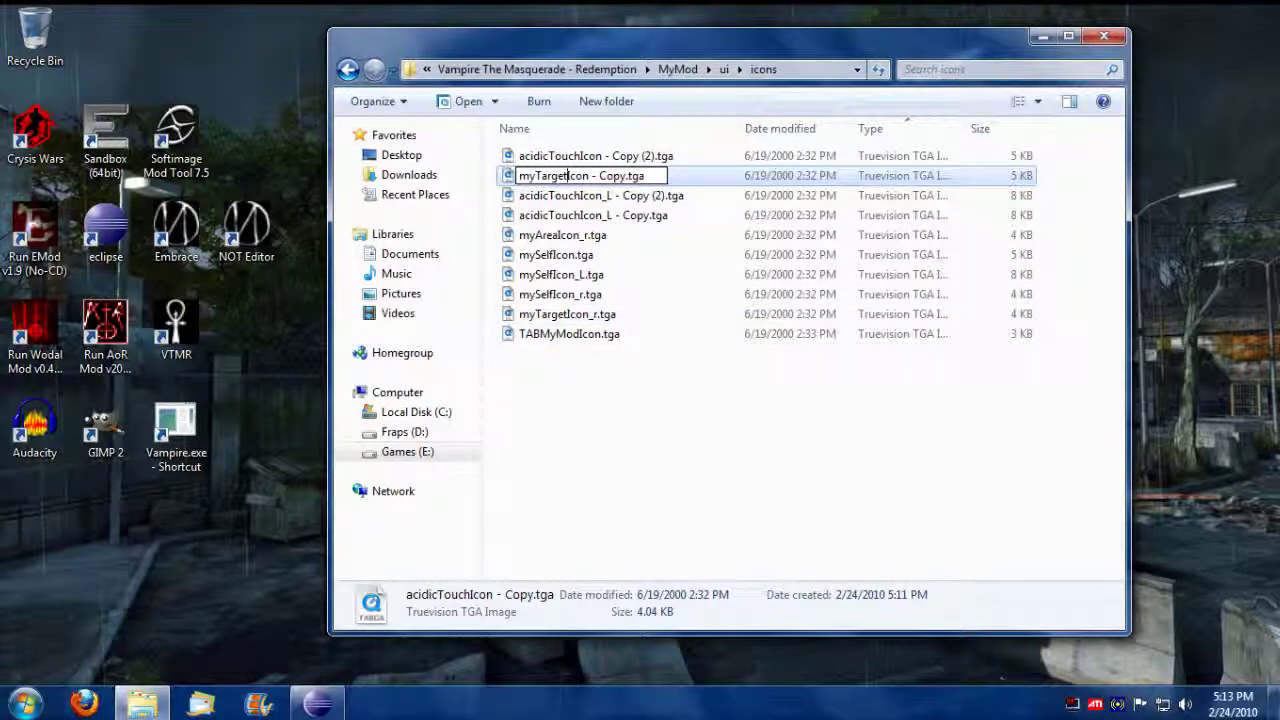
key(Delete)
key(Delete)
key(Delete)
key(Delete)
key(Delete)
key(Delete)
key(Delete)
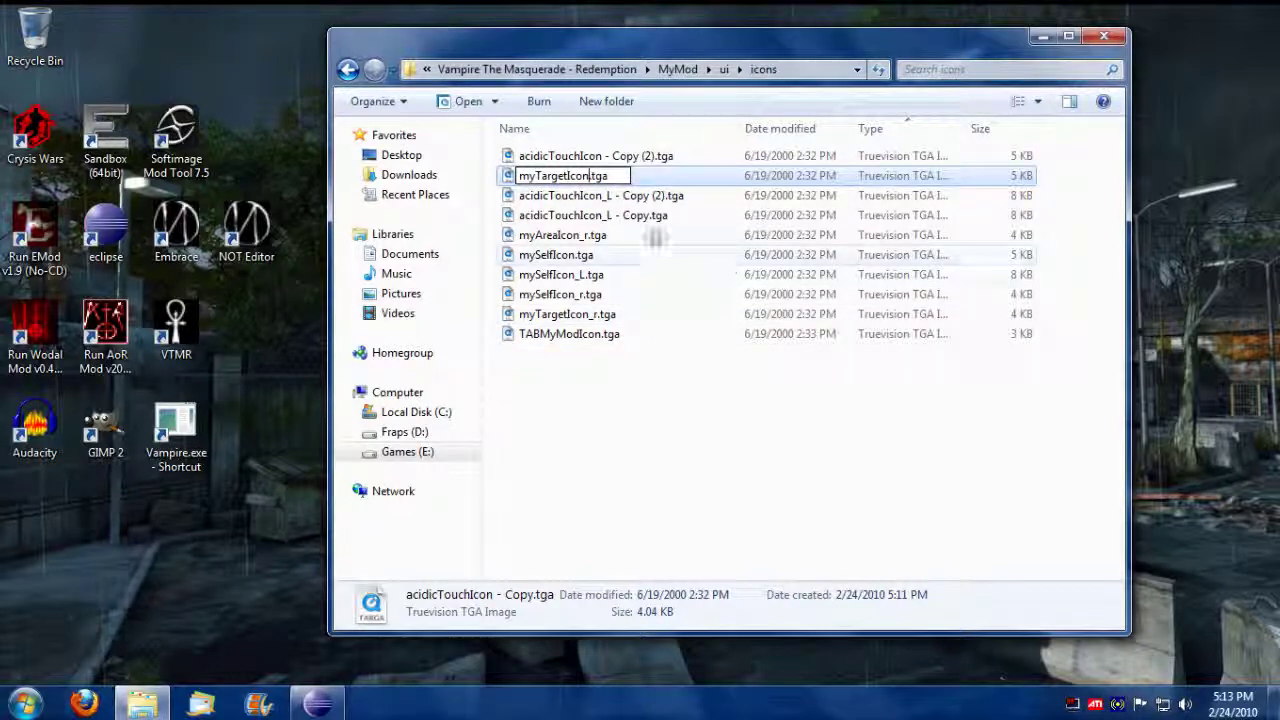
click(650, 218)
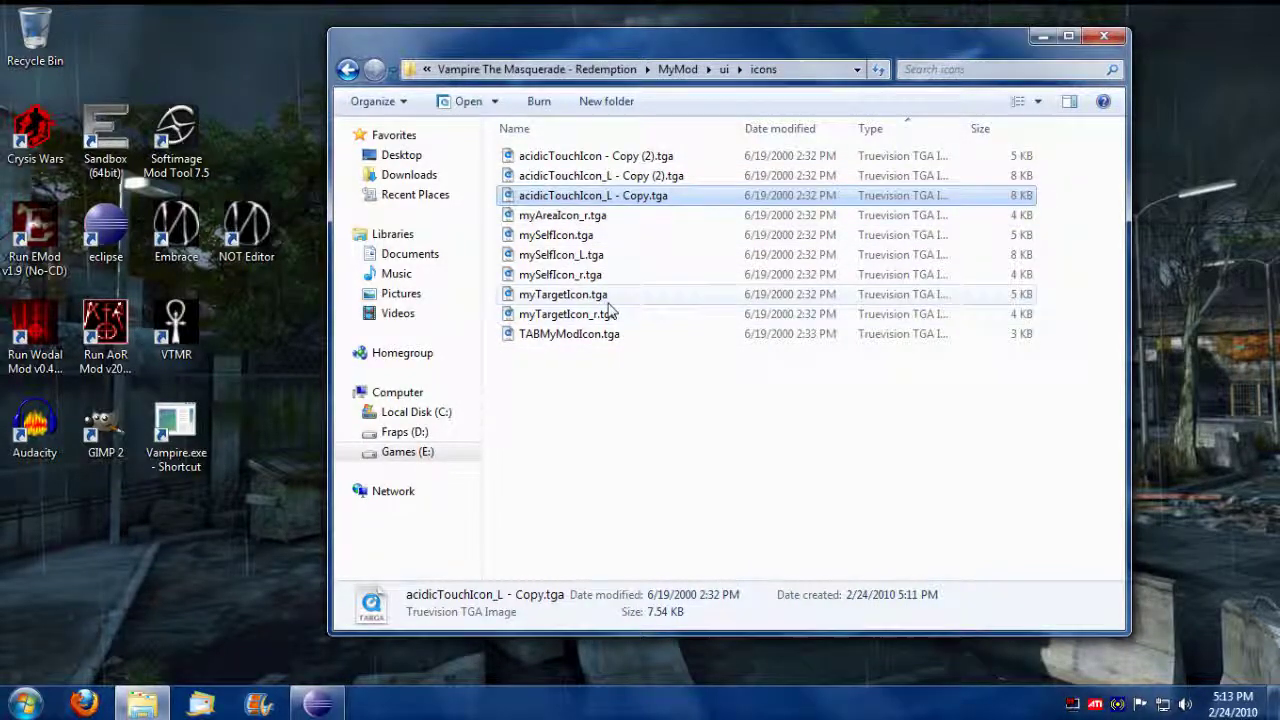
Rename acidicTouchIcon_L - Copy.tga to myTargetIcon_L.tga.
click(585, 197)
key(End)
key(Home)
key(Delete)
key(Delete)
key(Delete)
key(Delete)
key(Delete)
key(Delete)
key(Delete)
key(Delete)
key(Delete)
key(Delete)
key(Delete)
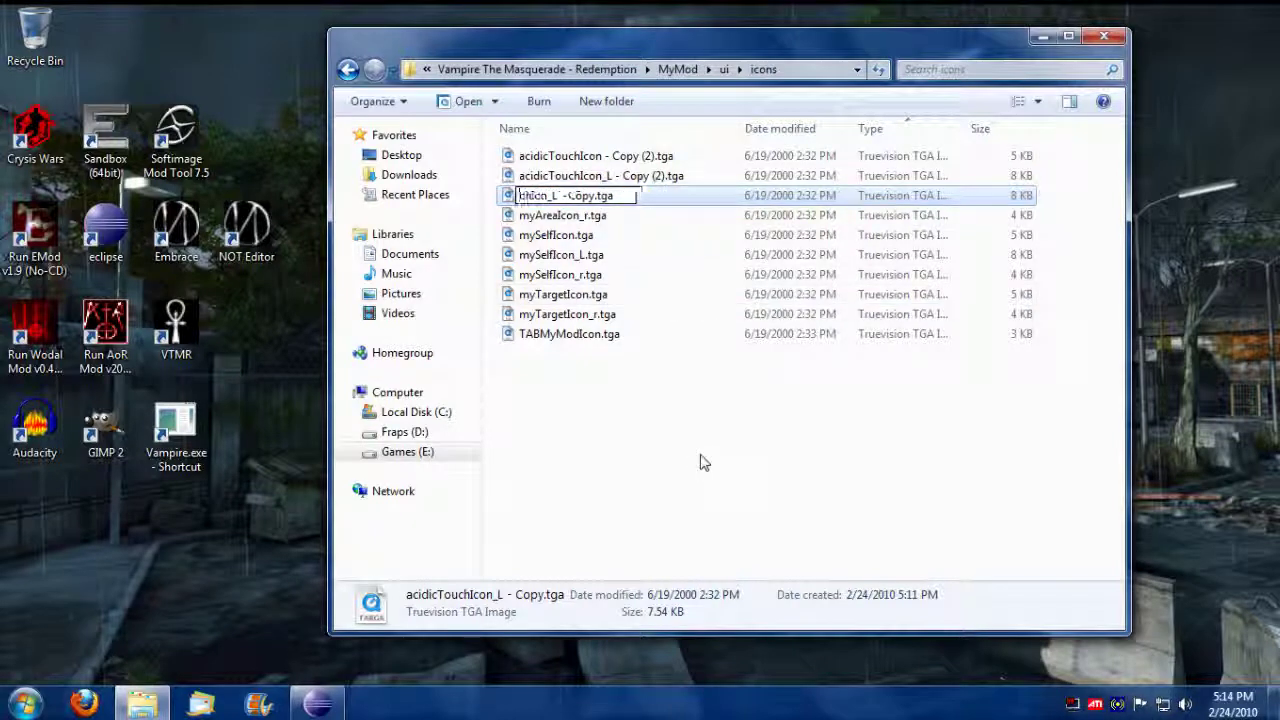
text(myTarget)
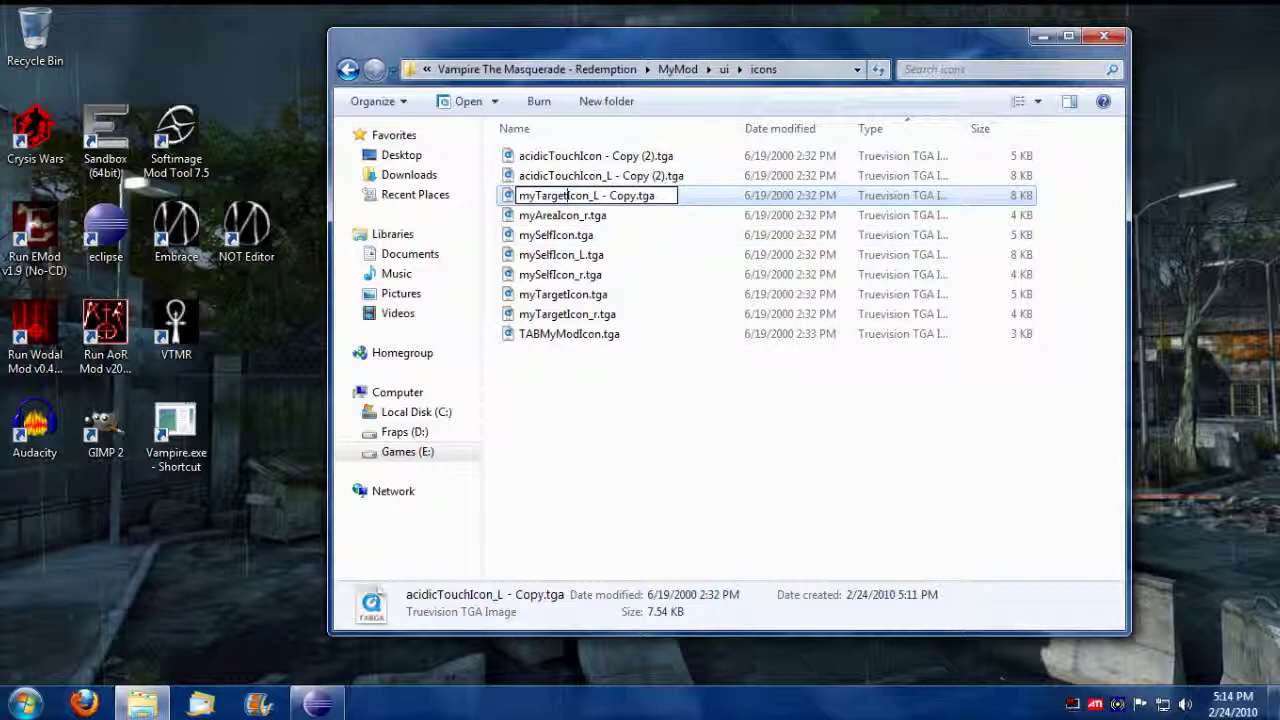
key(Delete)
key(Delete)
key(Delete)
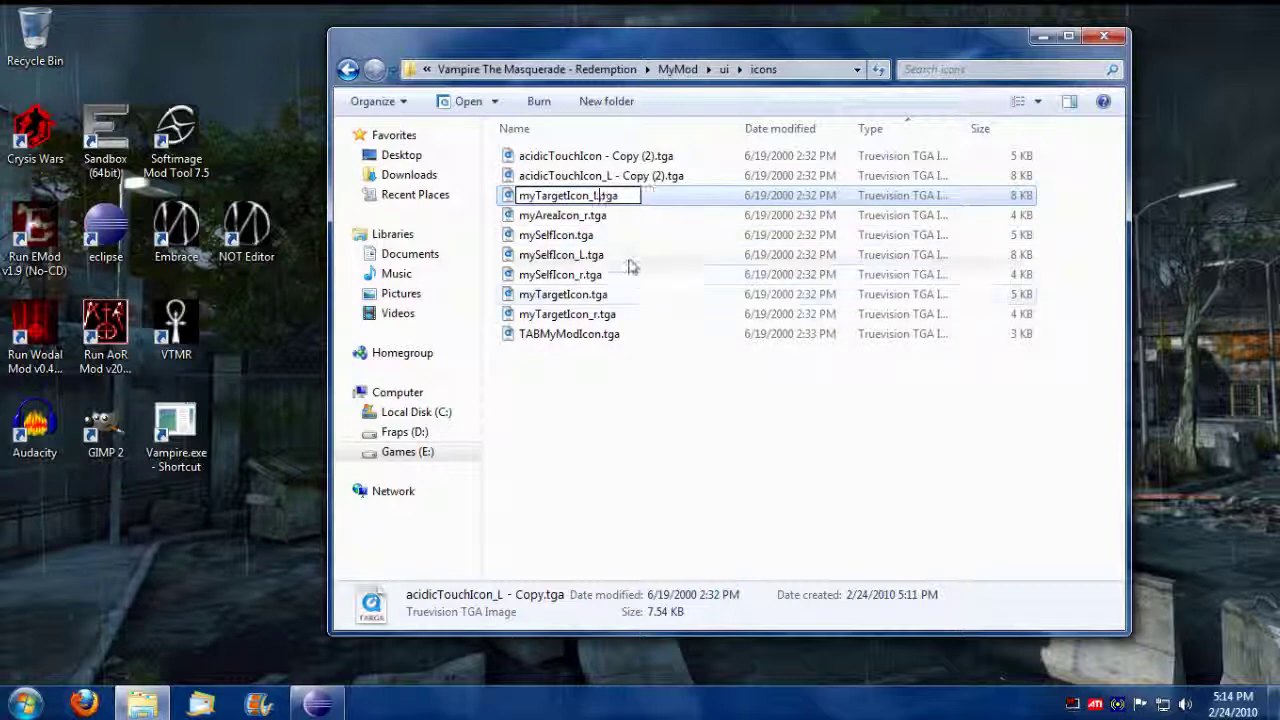
key(Return)
key(Up)
click(707, 416)
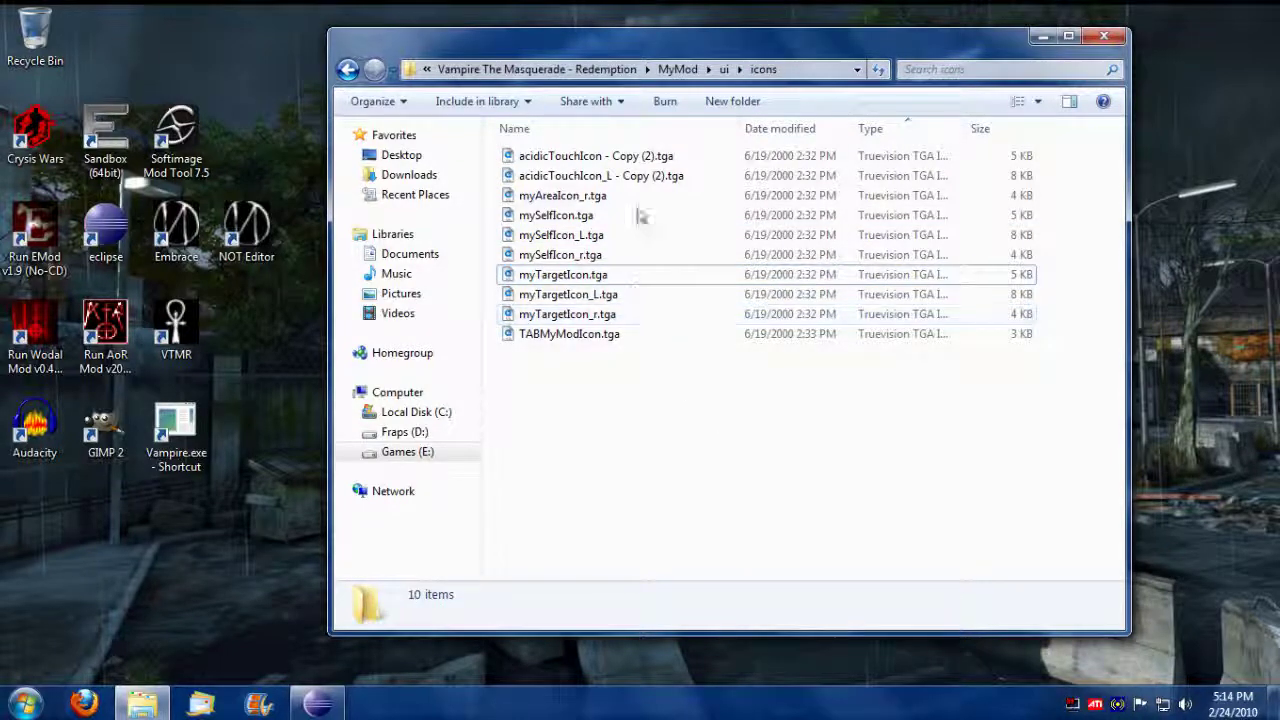
Rename acidicTouchIcon_L - Copy (2).tga to myAreaIcon_L.tga.
click(628, 178)
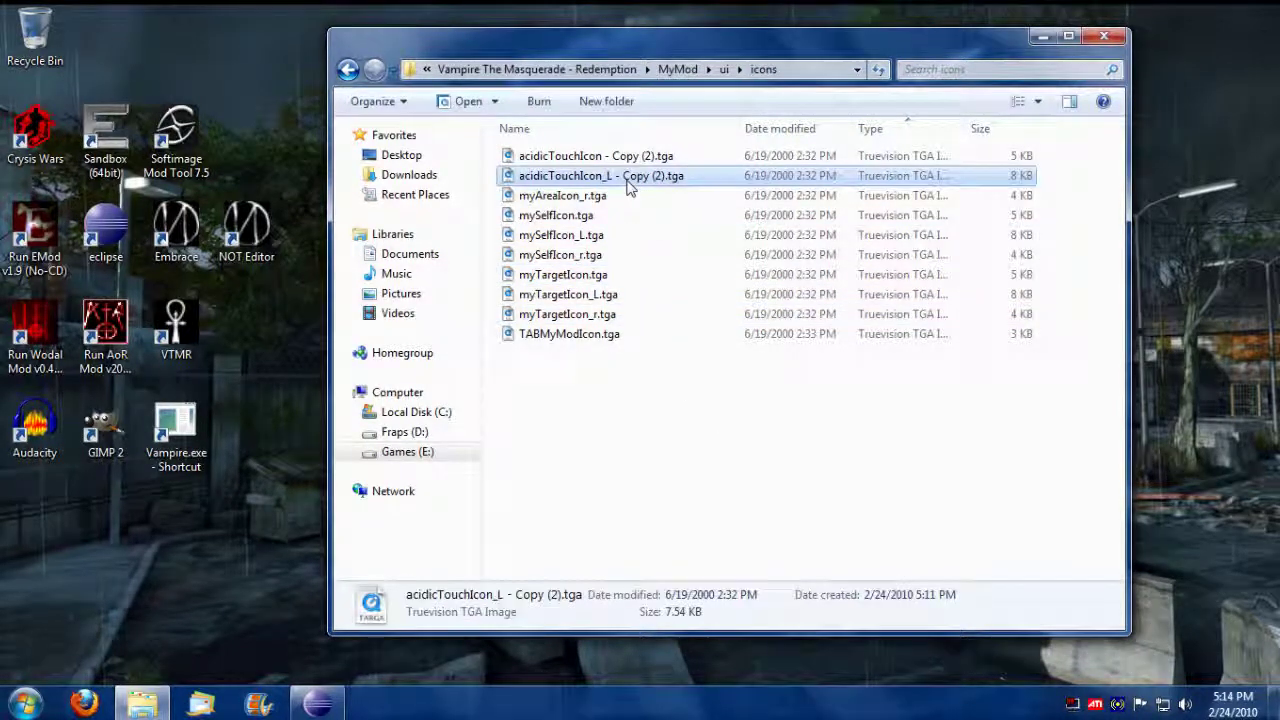
click(590, 182)
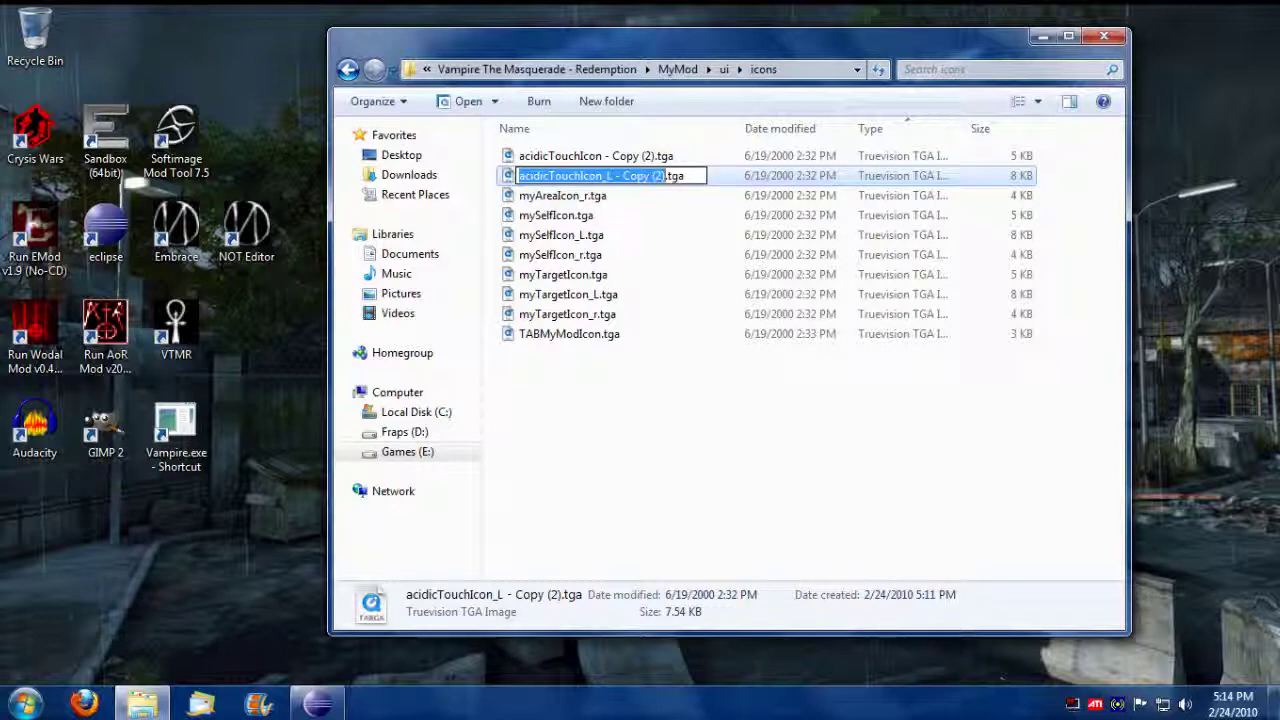
key(Home)
key(shift+Right)
key(shift+Right)
key(shift+Right)
key(shift+Right)
key(shift+Right)
key(shift+Right)
key(shift+Right)
key(shift+Right)
key(shift+Right)
key(shift+Right)
key(shift+Right)
key(Delete)
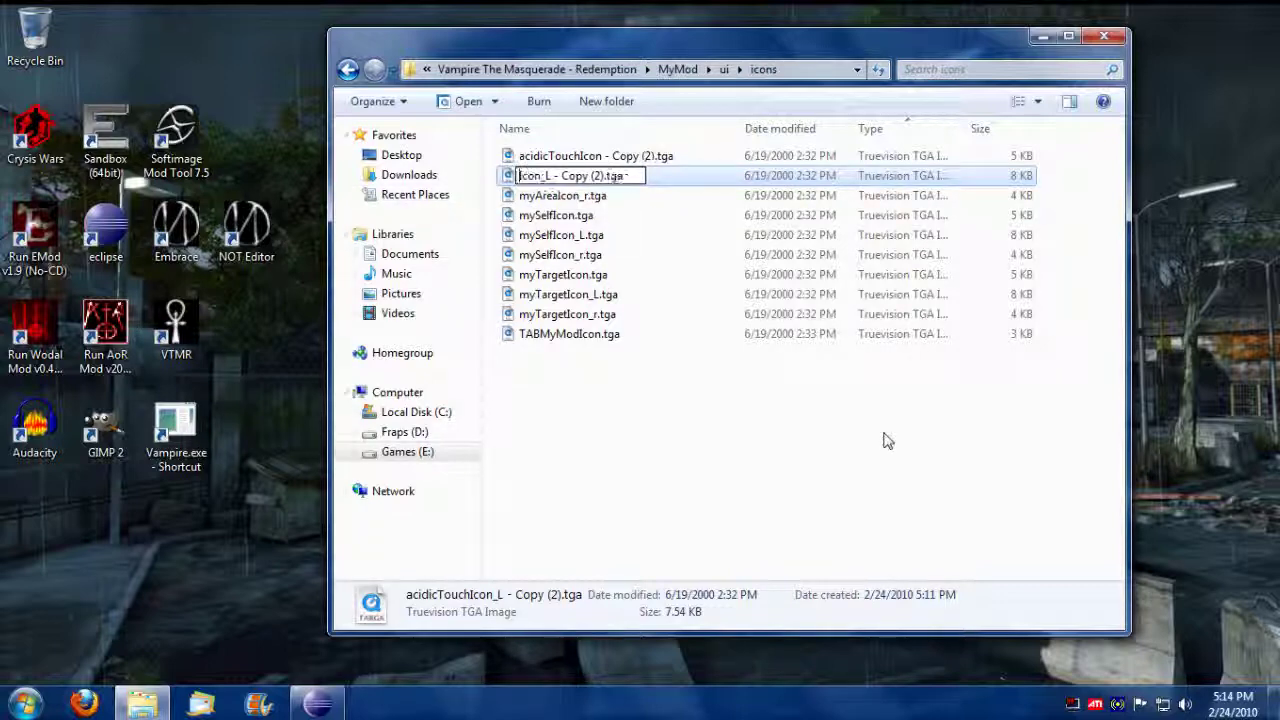
text(my)
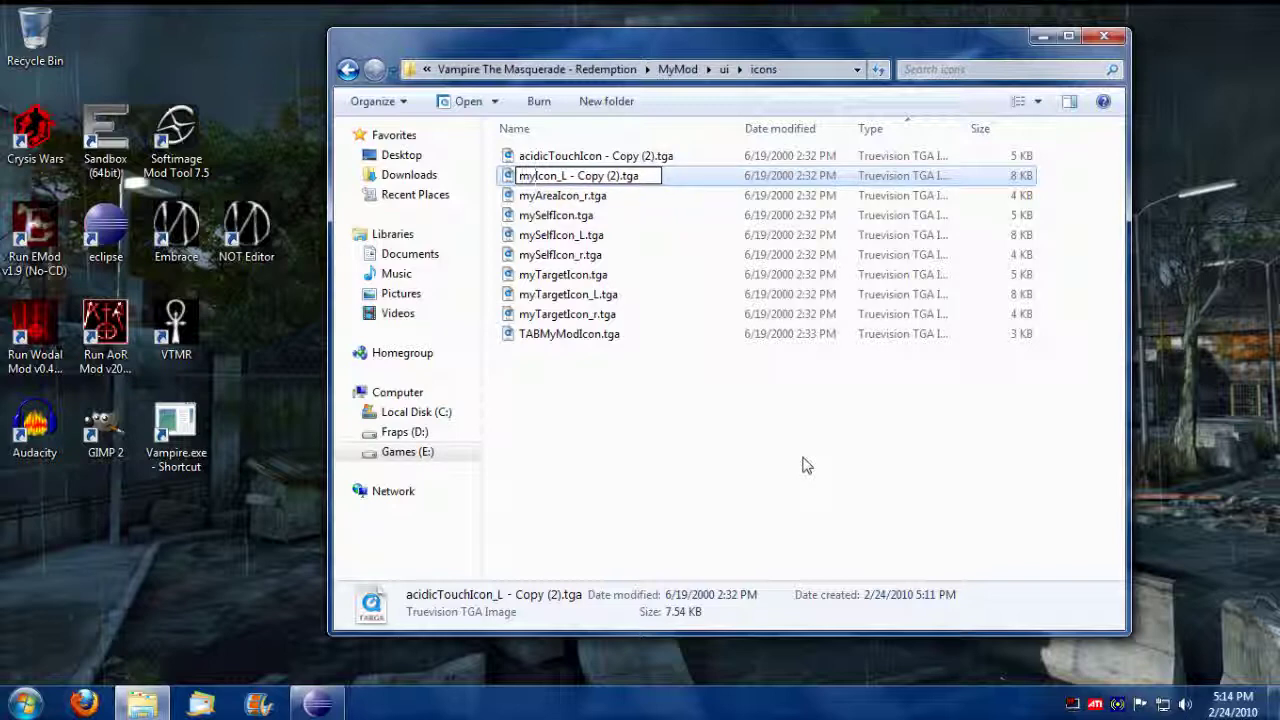
text(Area)
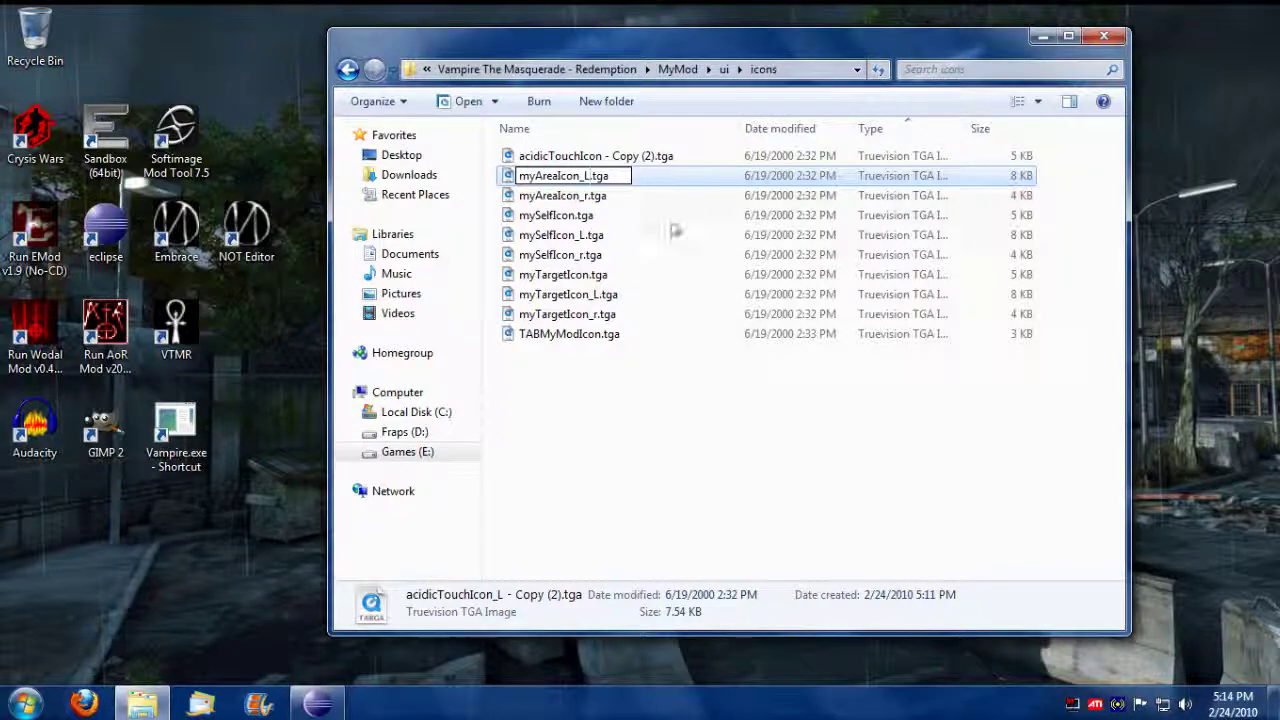
key(Return)
key(Up)
Rename acidicTouchIcon - Copy (2).tga to myAreaIcon.tga, then launch GIMP.
click(585, 160)
drag(581, 156, 519, 156)
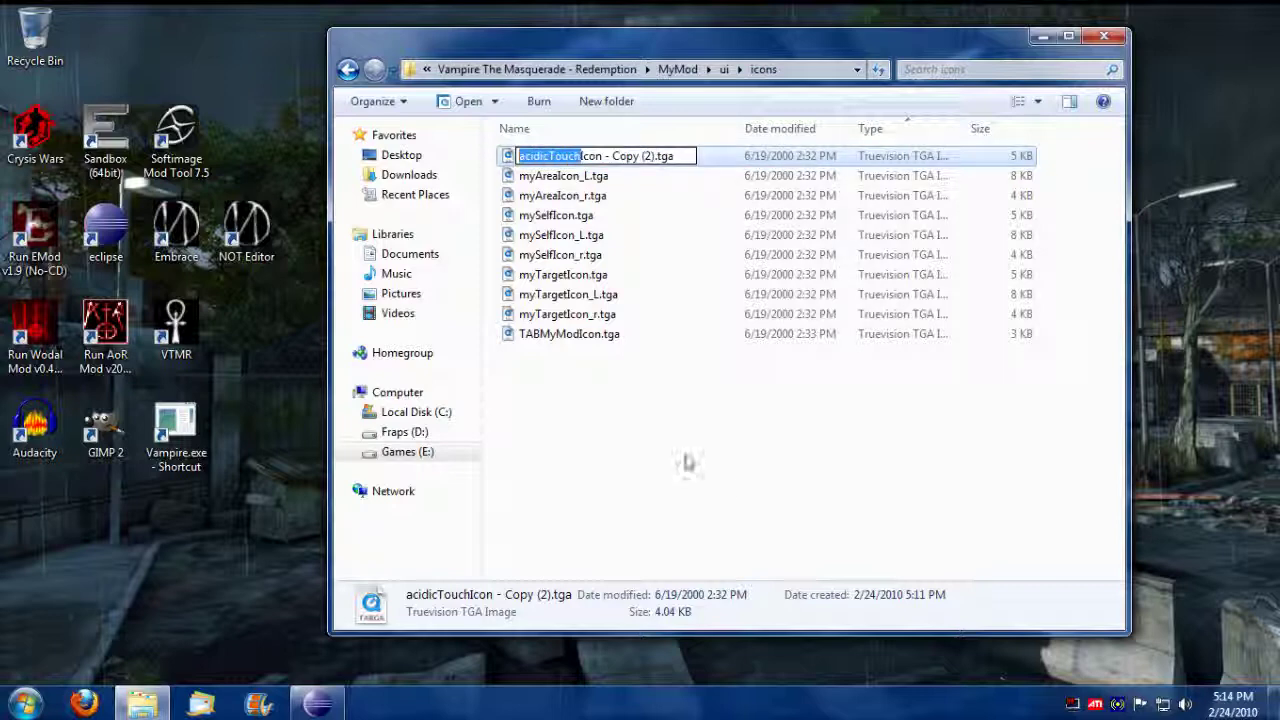
text(myArea)
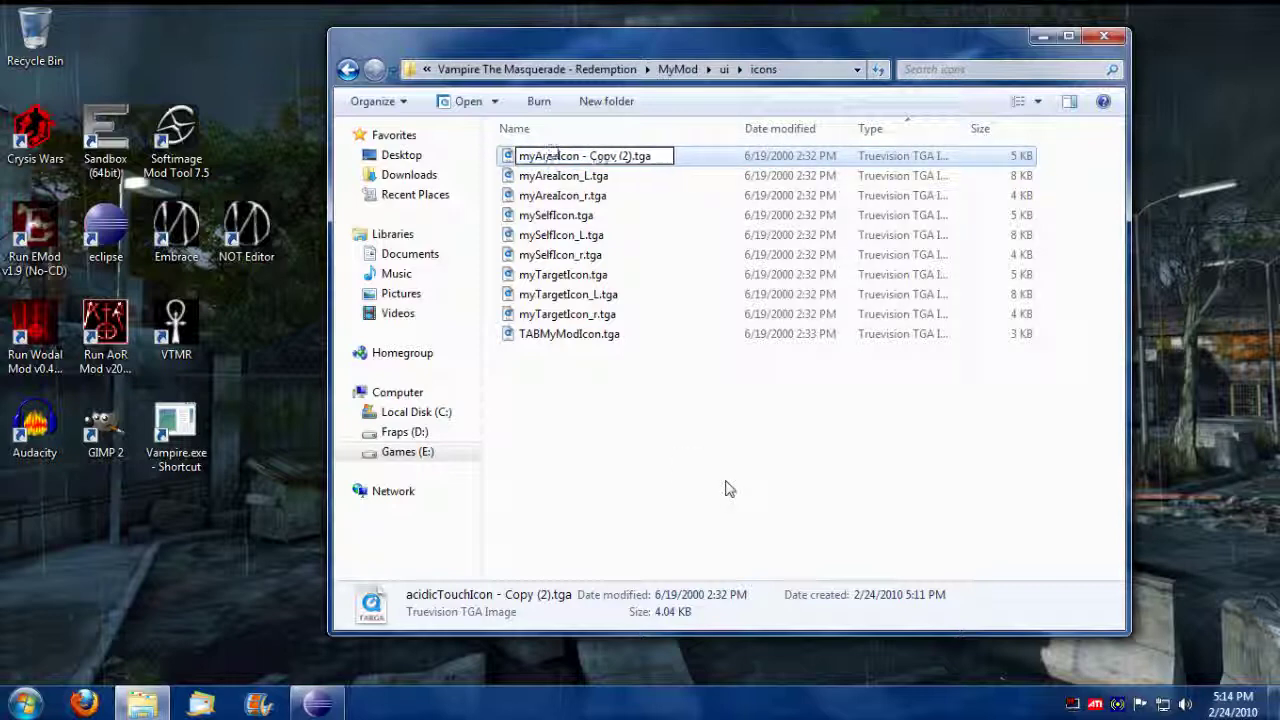
key(Right)
key(Right)
key(Right)
key(Right)
key(Delete)
key(Delete)
key(Delete)
key(Delete)
key(Delete)
key(Delete)
key(Delete)
key(Delete)
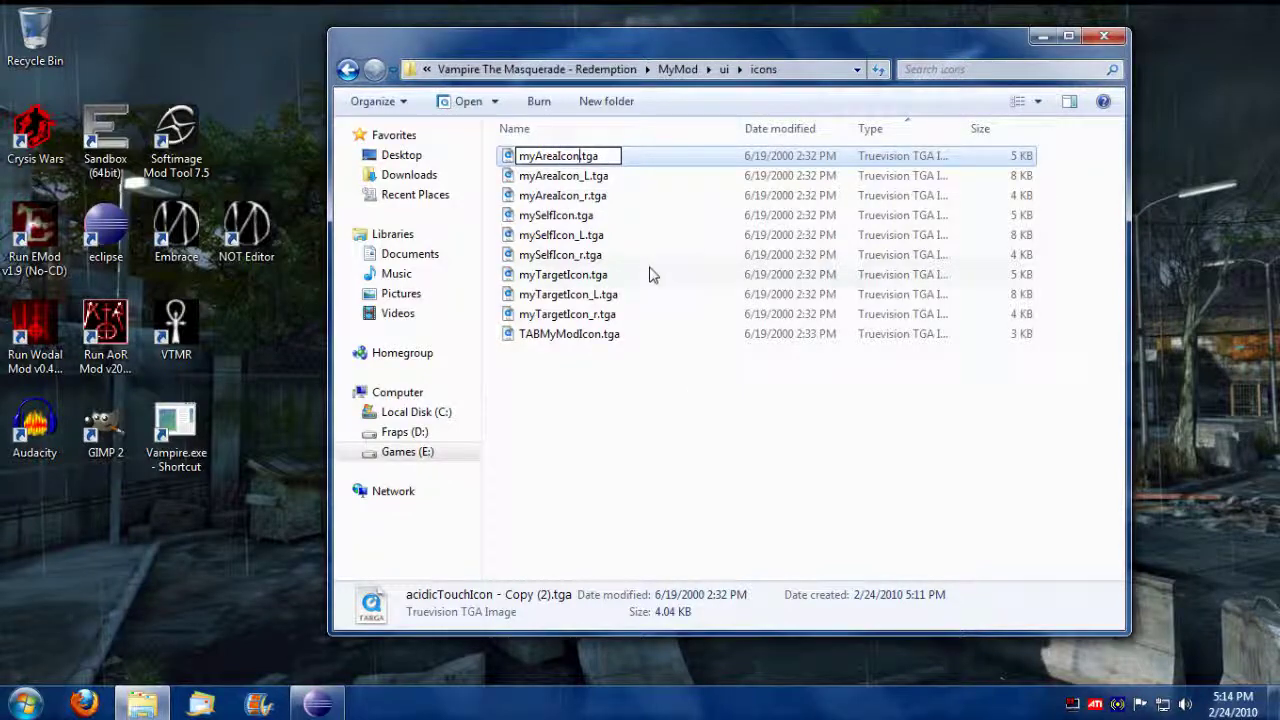
click(655, 257)
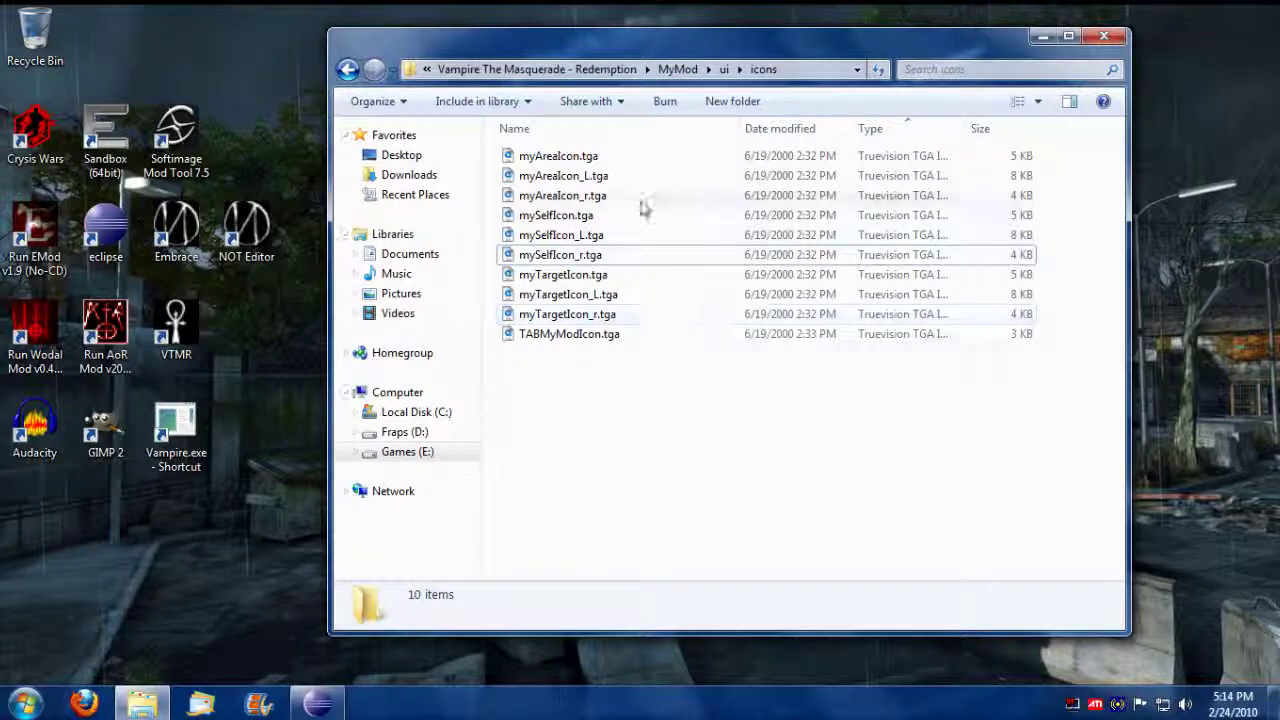
double_click(105, 430)
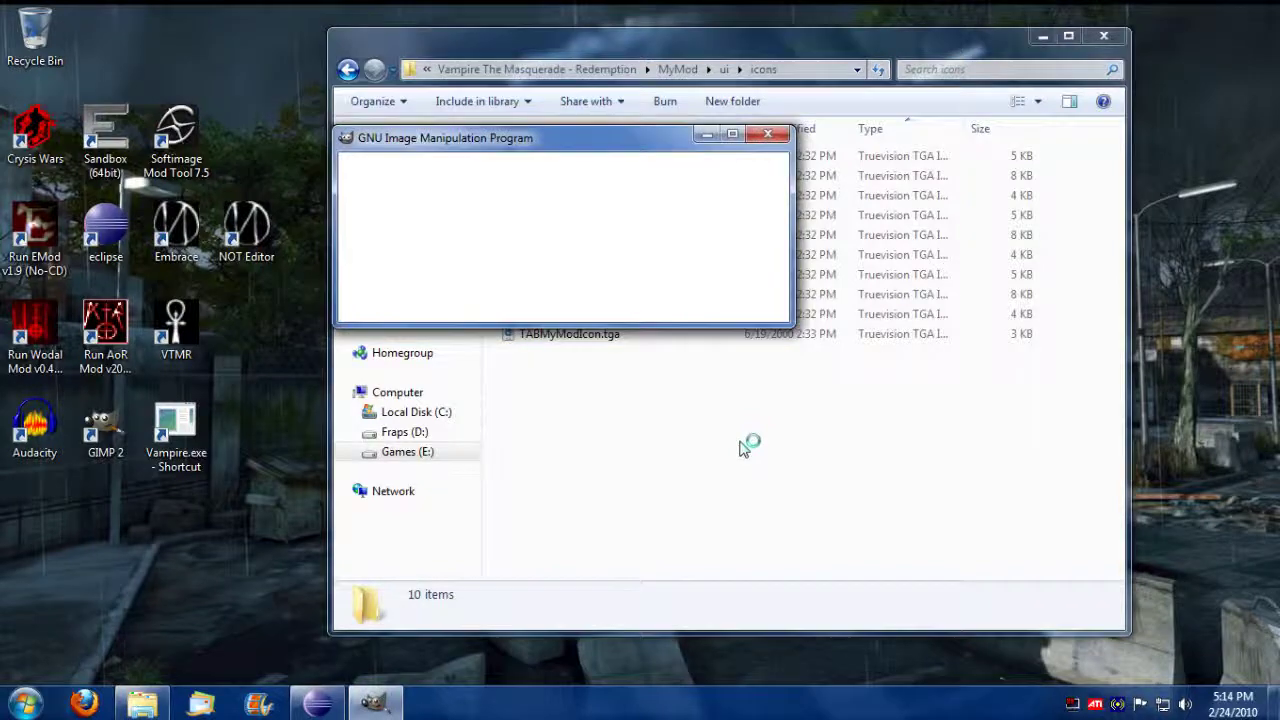
Drag all ten TGA icons from Explorer into GIMP, leaving TABMyModIcon shown at 800%.
click(552, 108)
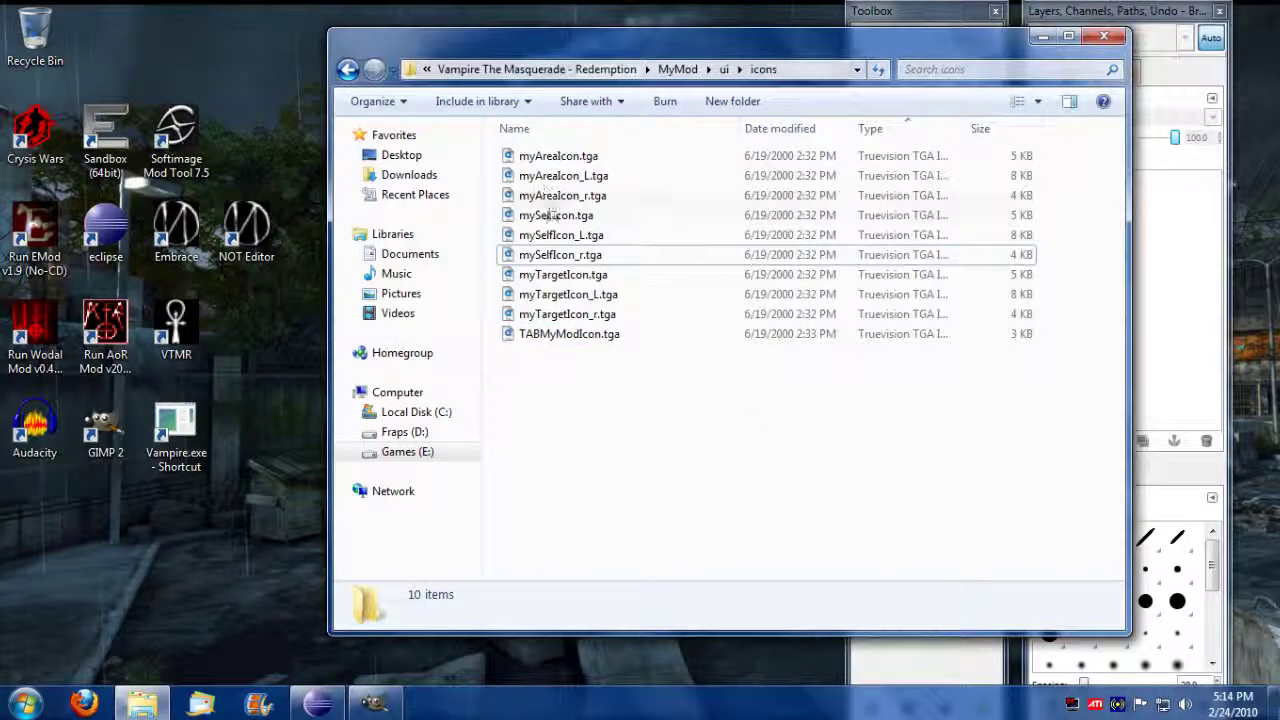
drag(616, 370, 512, 132)
drag(806, 49, 508, 270)
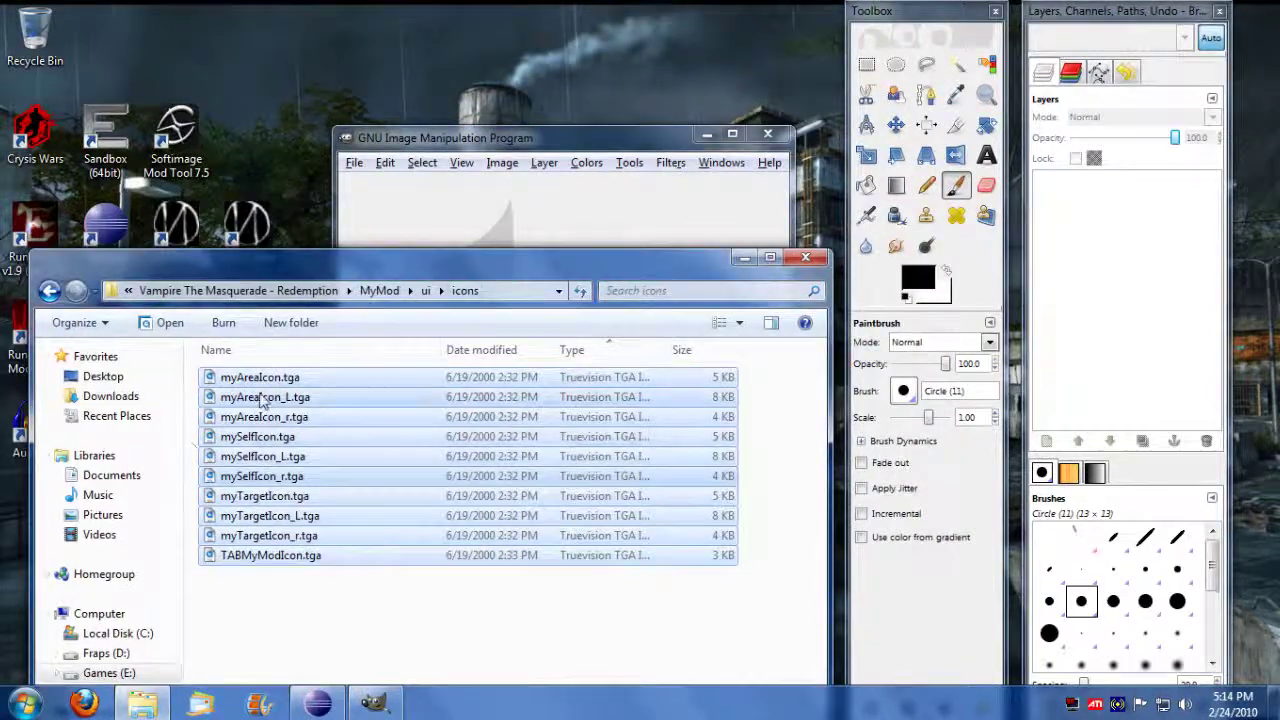
drag(262, 399, 590, 248)
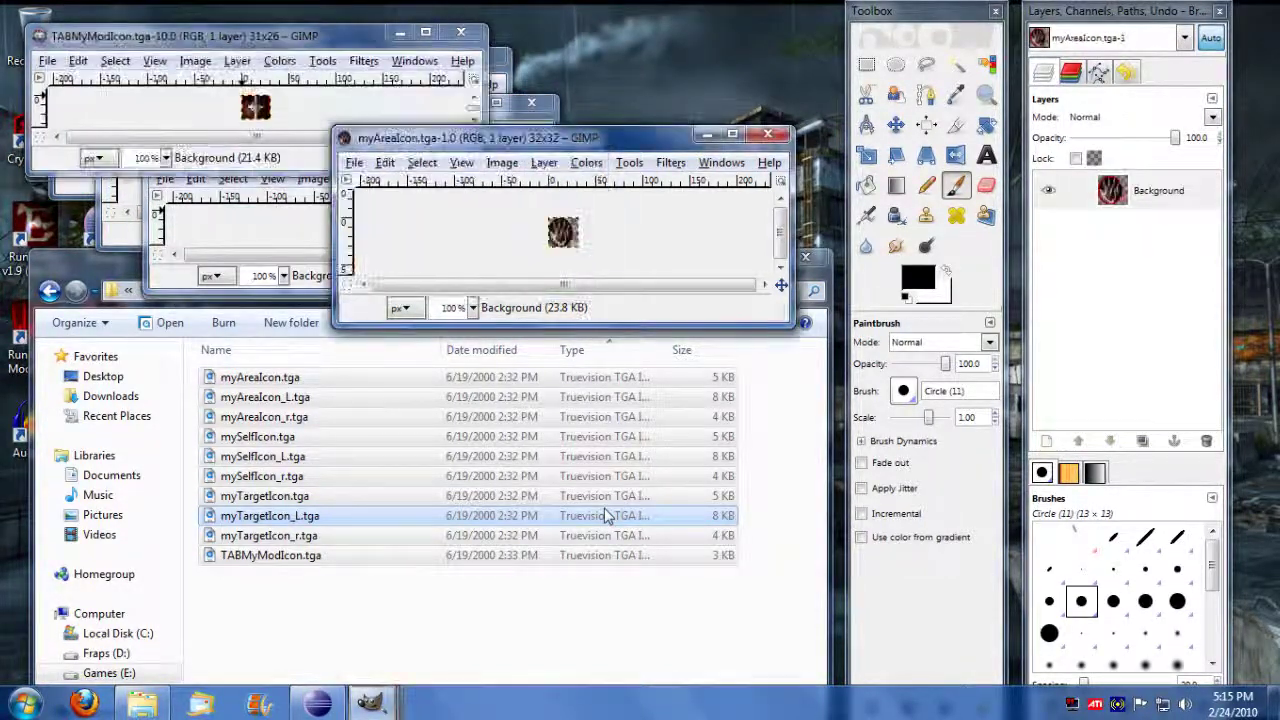
mouse_move(237, 28)
mouse_down()
mouse_move(433, 189)
mouse_move(437, 168)
mouse_move(507, 155)
mouse_move(482, 119)
mouse_up()
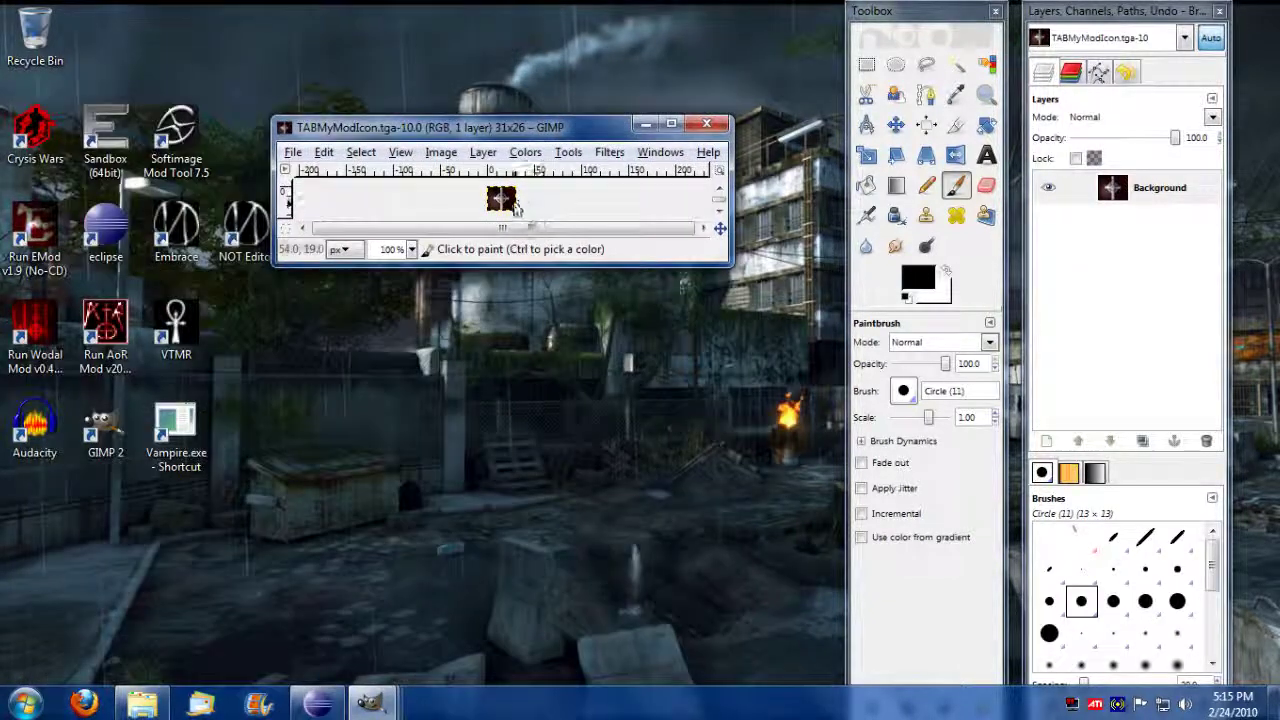
drag(620, 127, 656, 118)
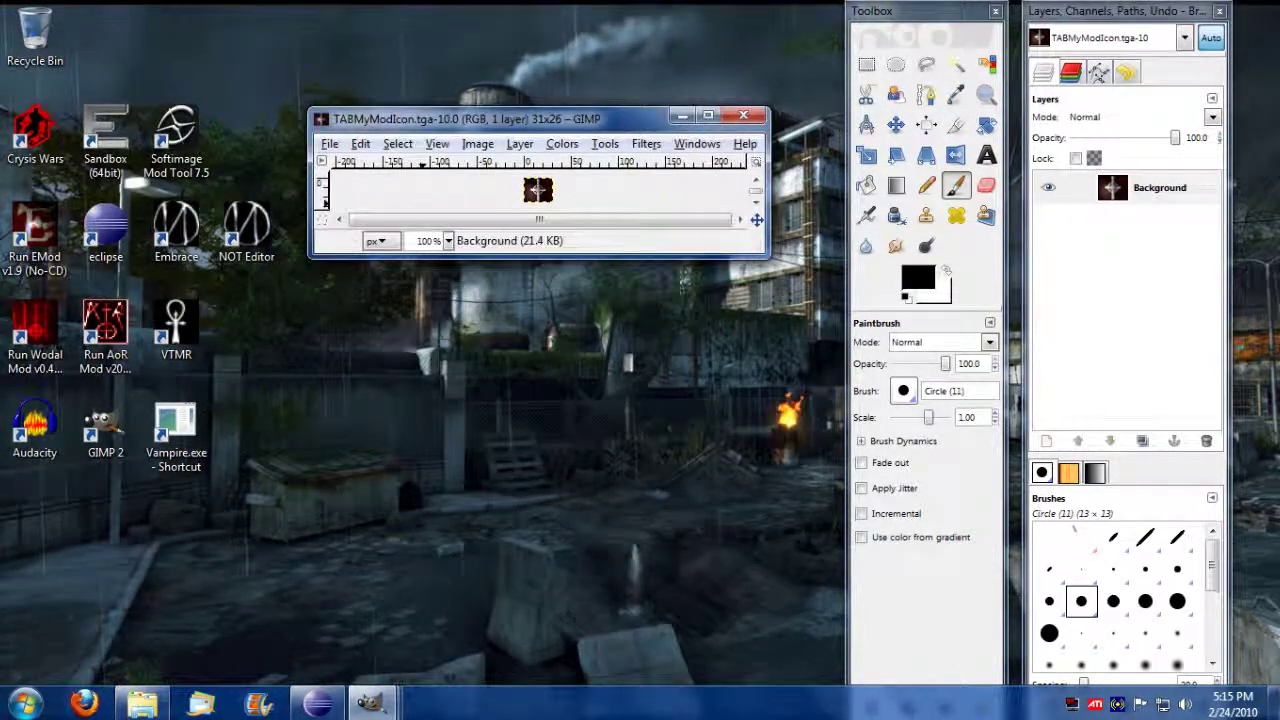
key(plus)
key(plus)
key(plus)
key(plus)
key(plus)
key(plus)
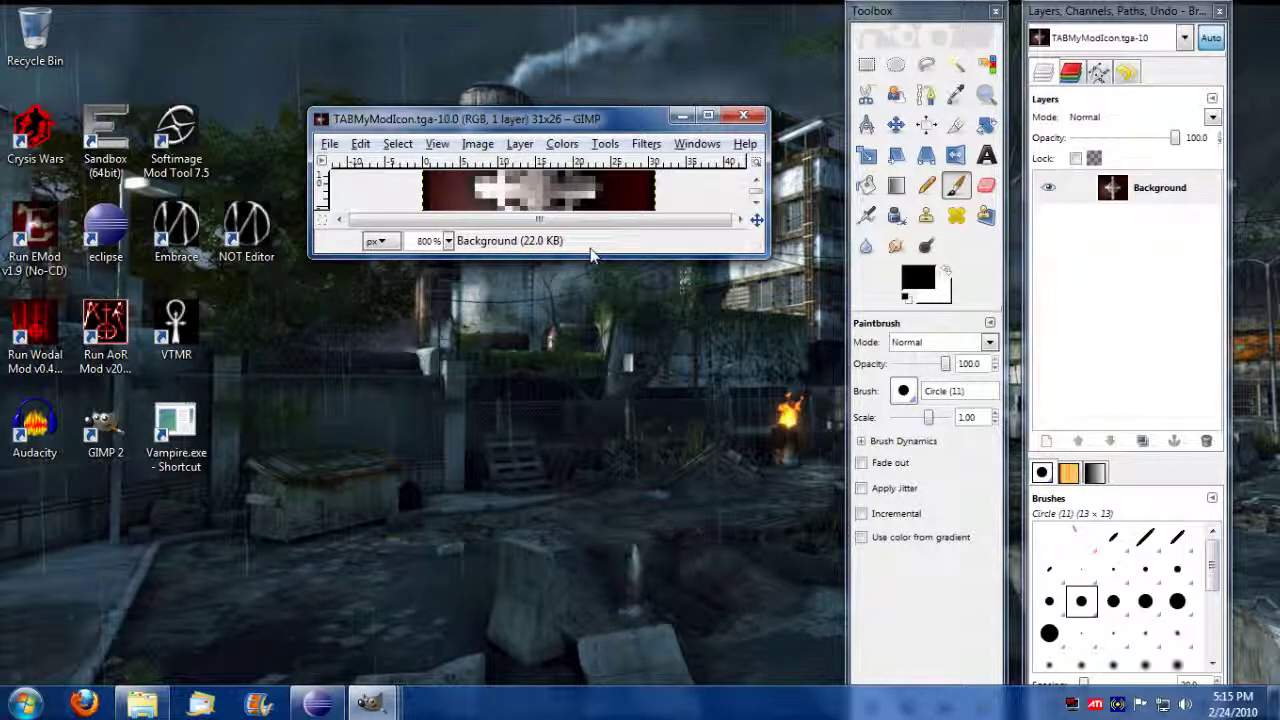
Paint black over the old cross on the enlarged TABMyModIcon image.
drag(590, 257, 600, 513)
drag(561, 122, 540, 110)
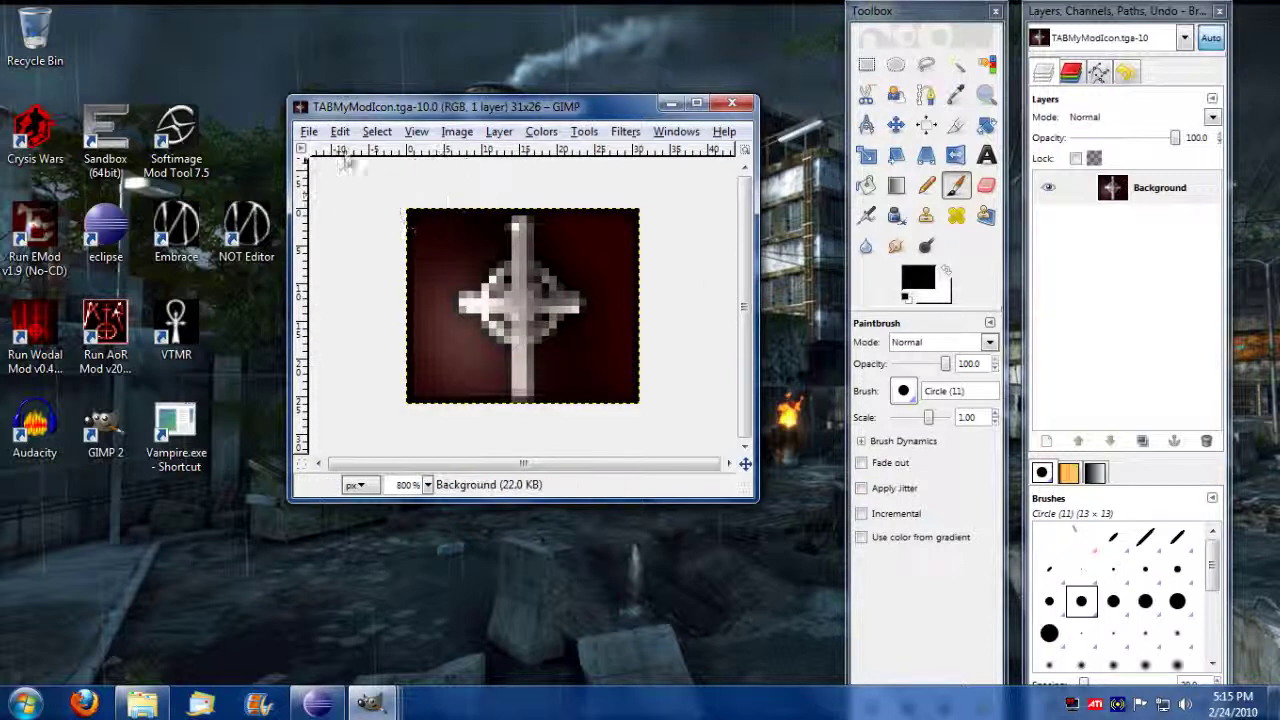
mouse_move(525, 296)
mouse_down()
mouse_move(500, 240)
mouse_move(672, 313)
mouse_move(322, 378)
mouse_move(514, 382)
mouse_up()
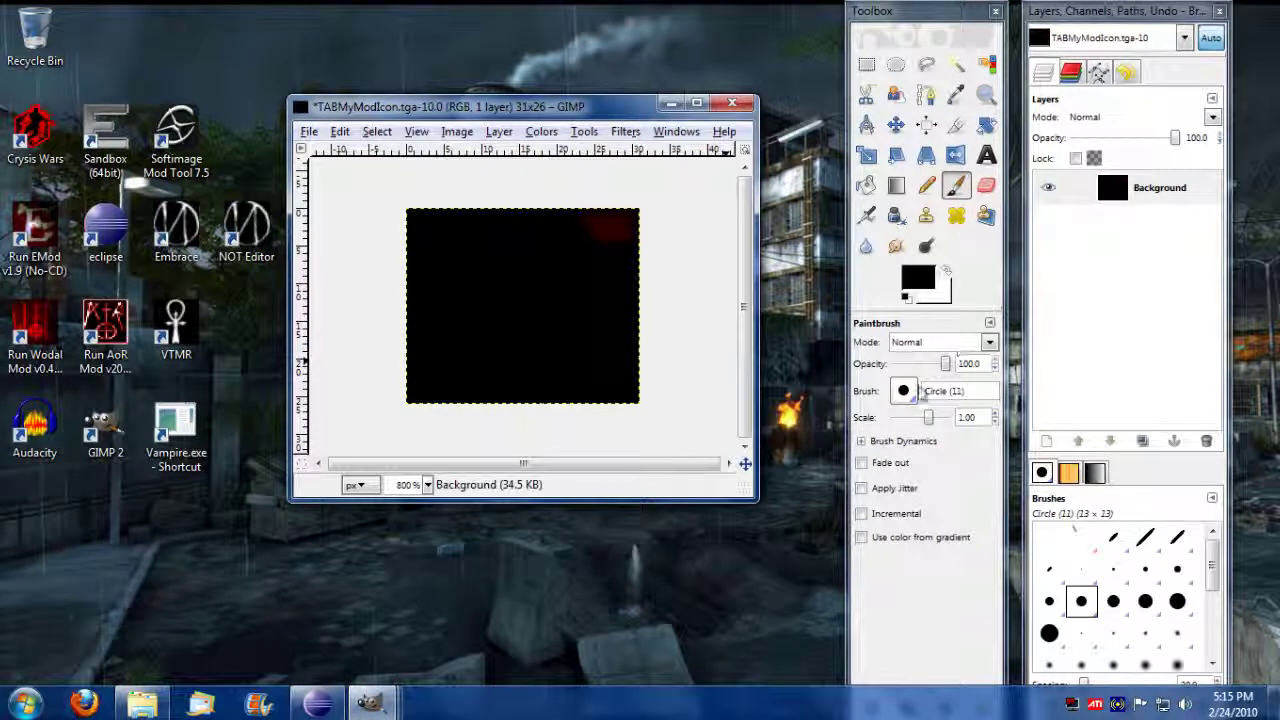
With the white Circle (03) brush, paint a vertical bar and two short side bars.
click(906, 392)
click(928, 445)
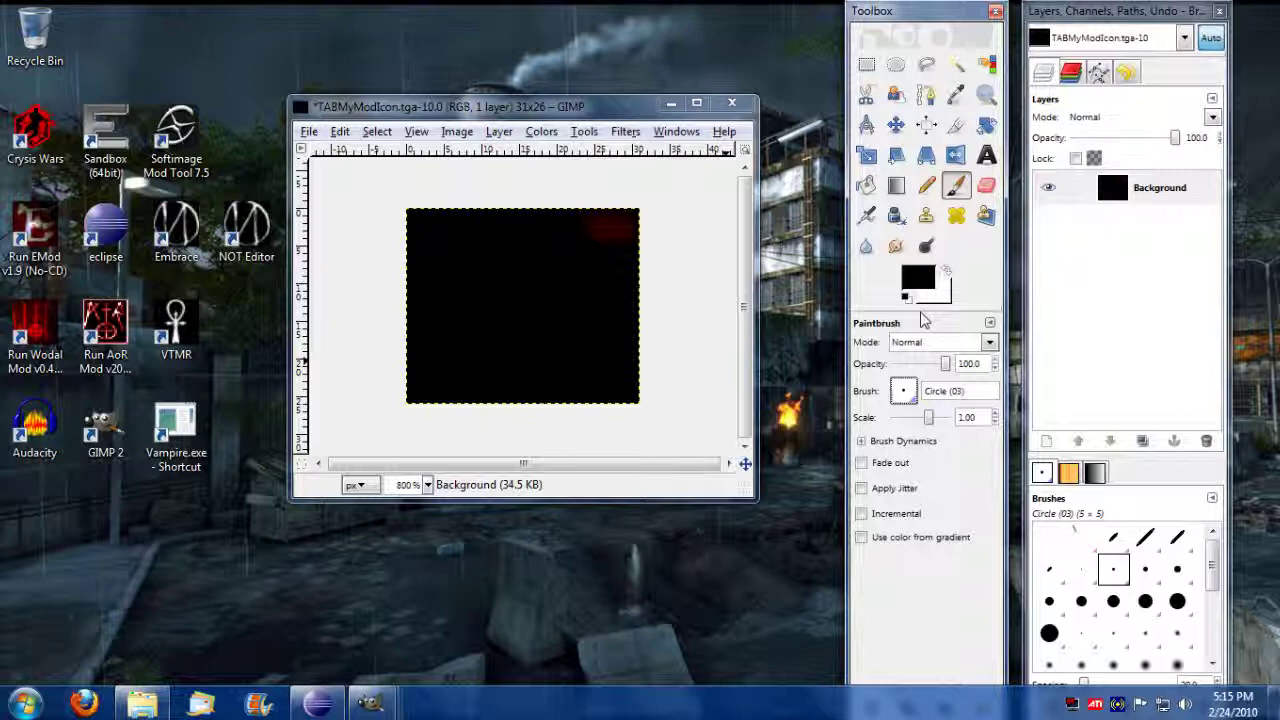
click(946, 270)
mouse_move(514, 251)
mouse_down()
mouse_move(523, 243)
mouse_move(520, 392)
mouse_up()
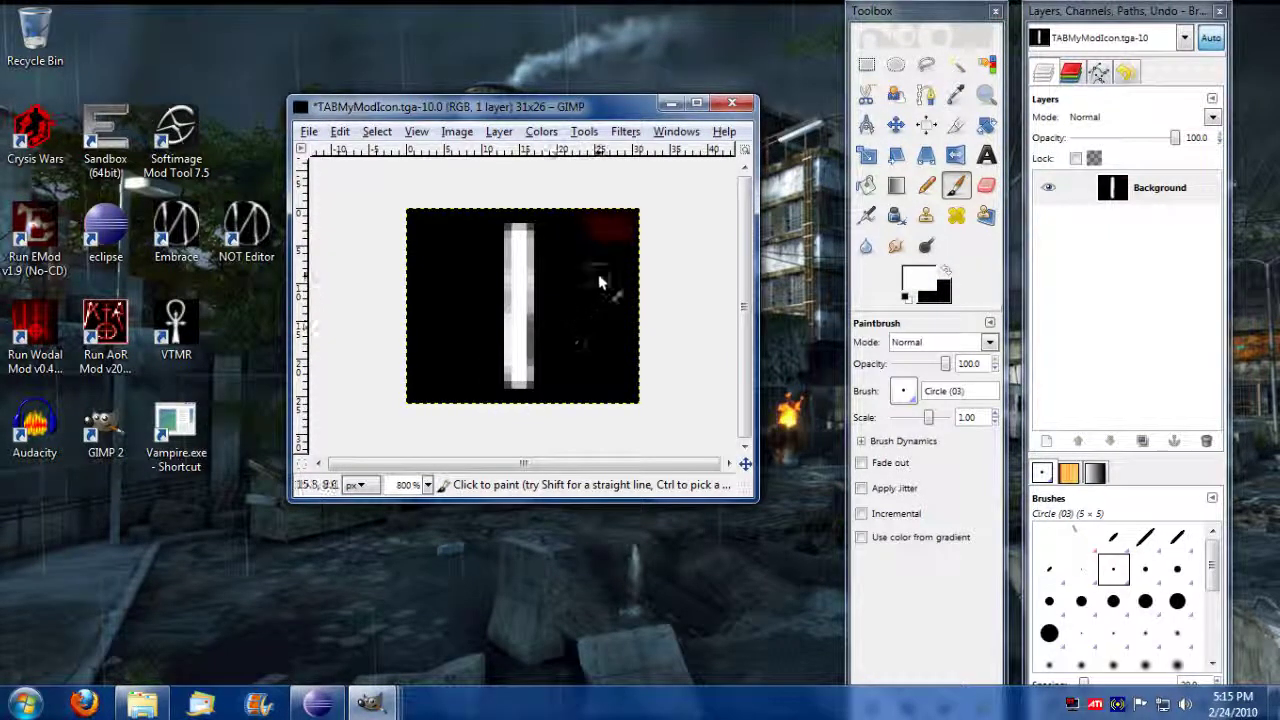
drag(624, 292, 558, 293)
drag(480, 292, 416, 293)
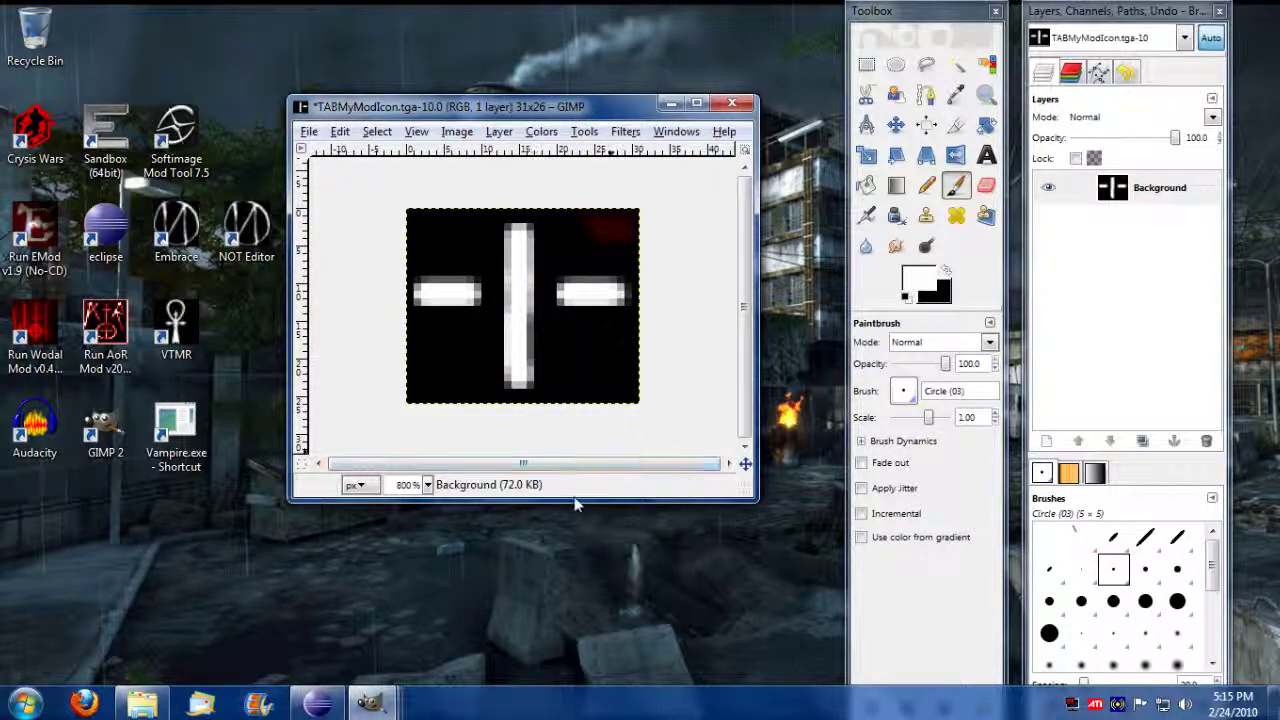
drag(531, 106, 562, 69)
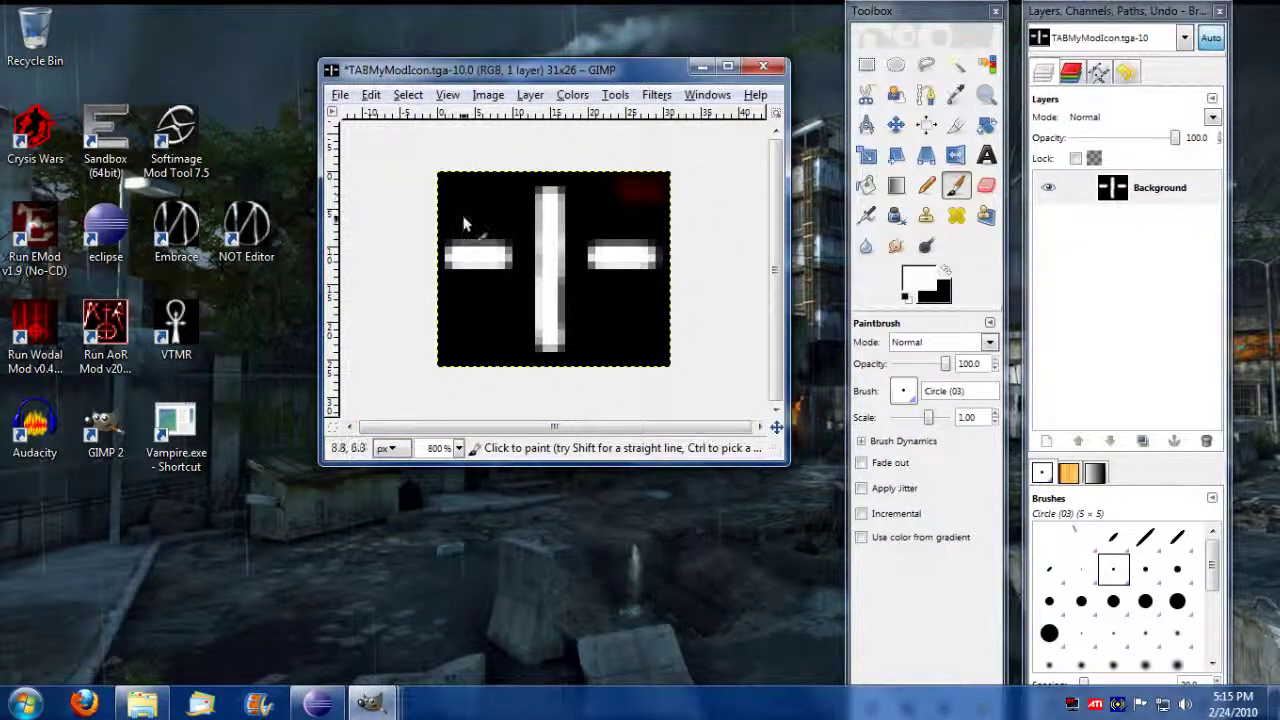
Save TABMyModIcon.tga over the original as TGA, then close its image.
click(340, 97)
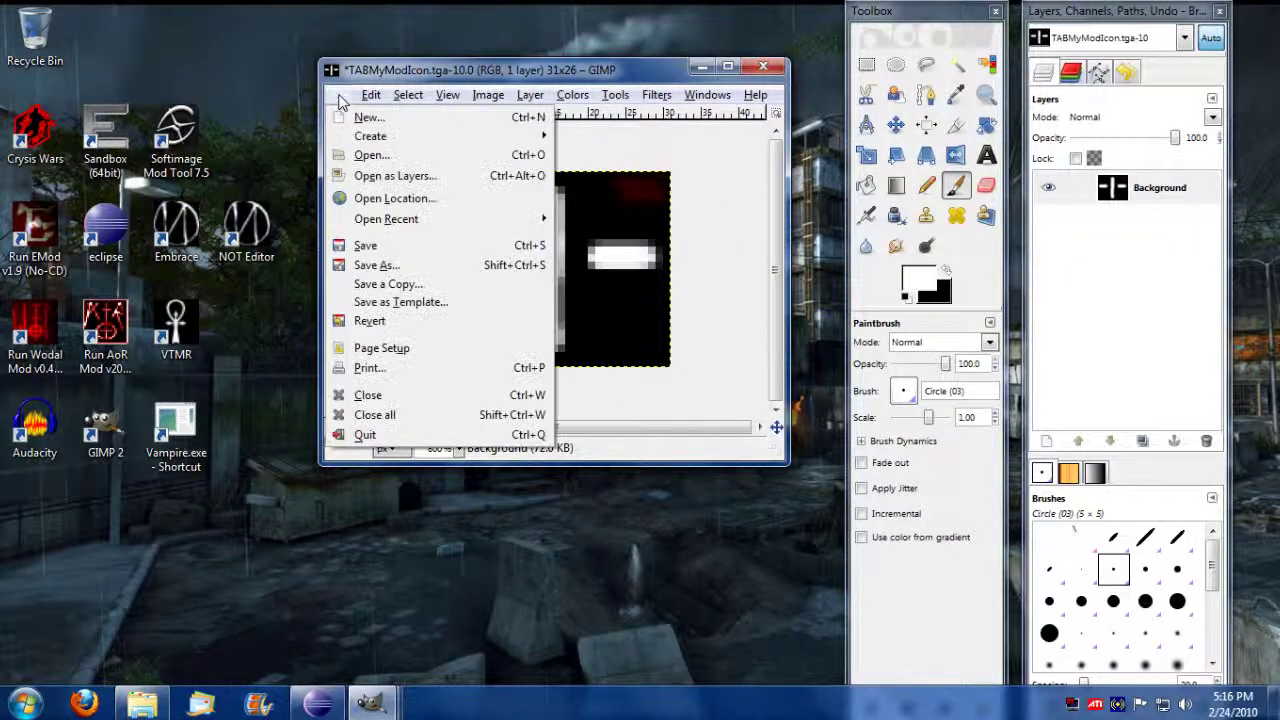
click(379, 246)
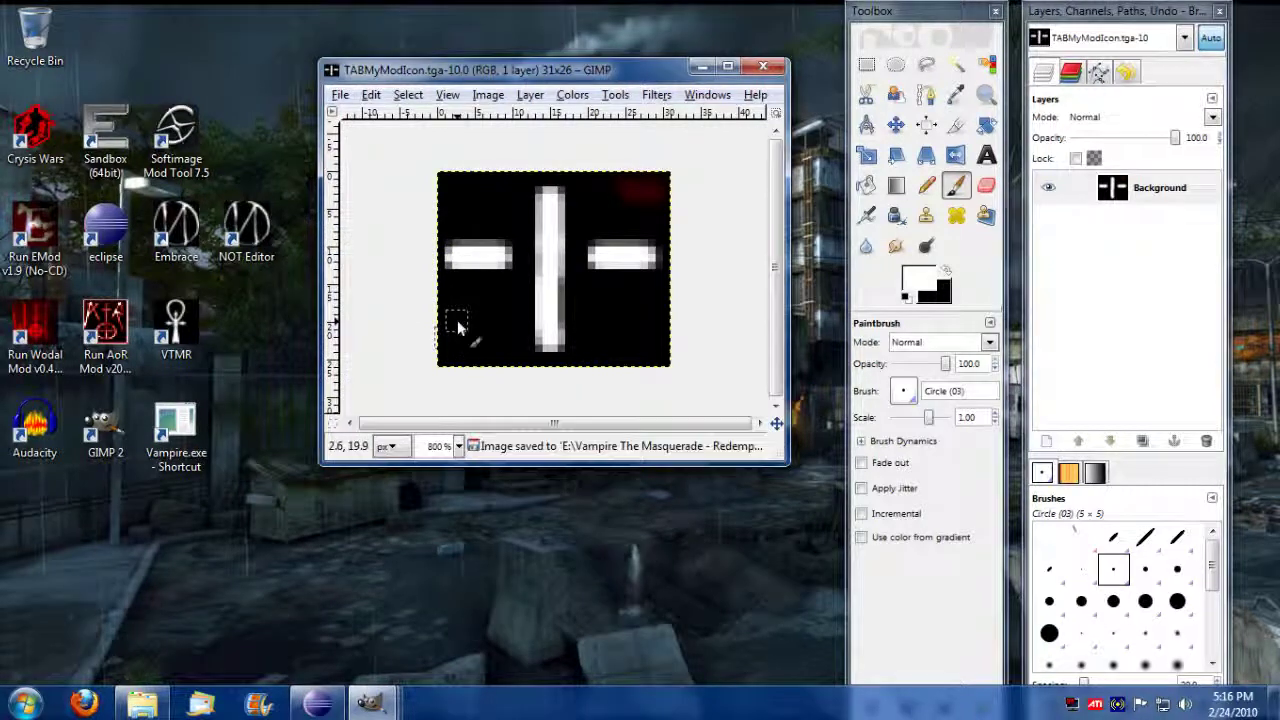
click(341, 97)
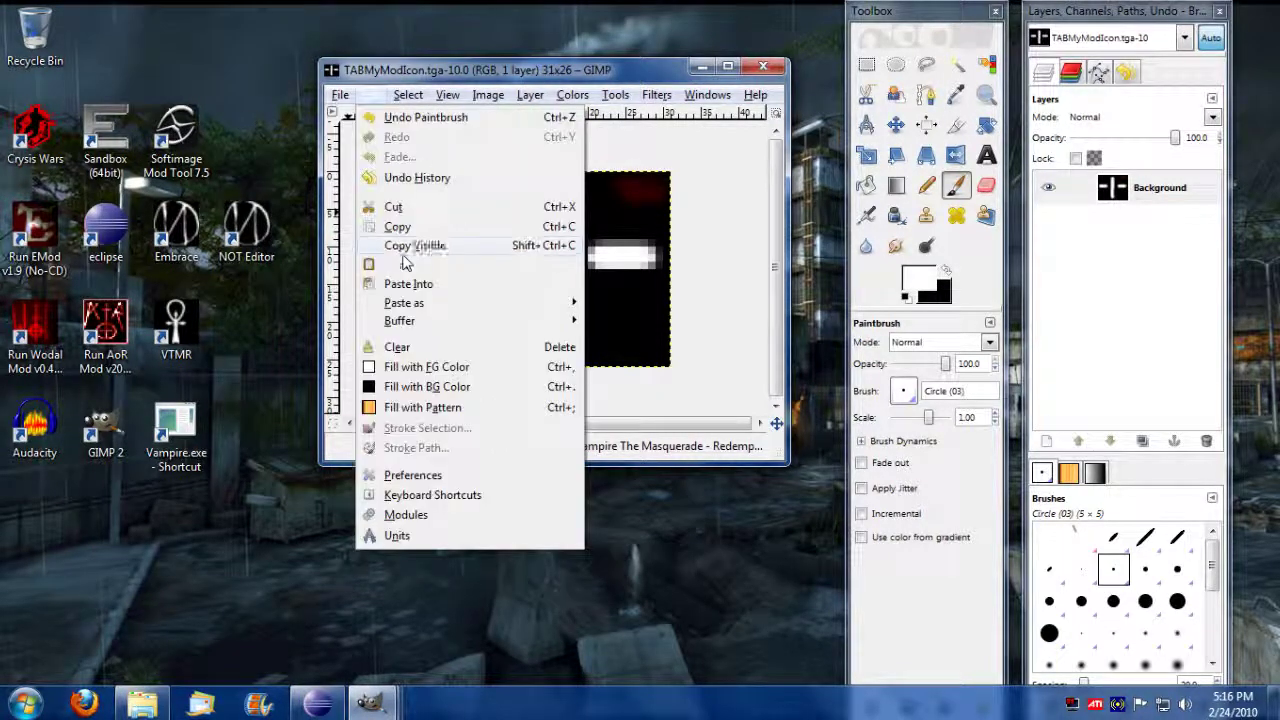
click(390, 268)
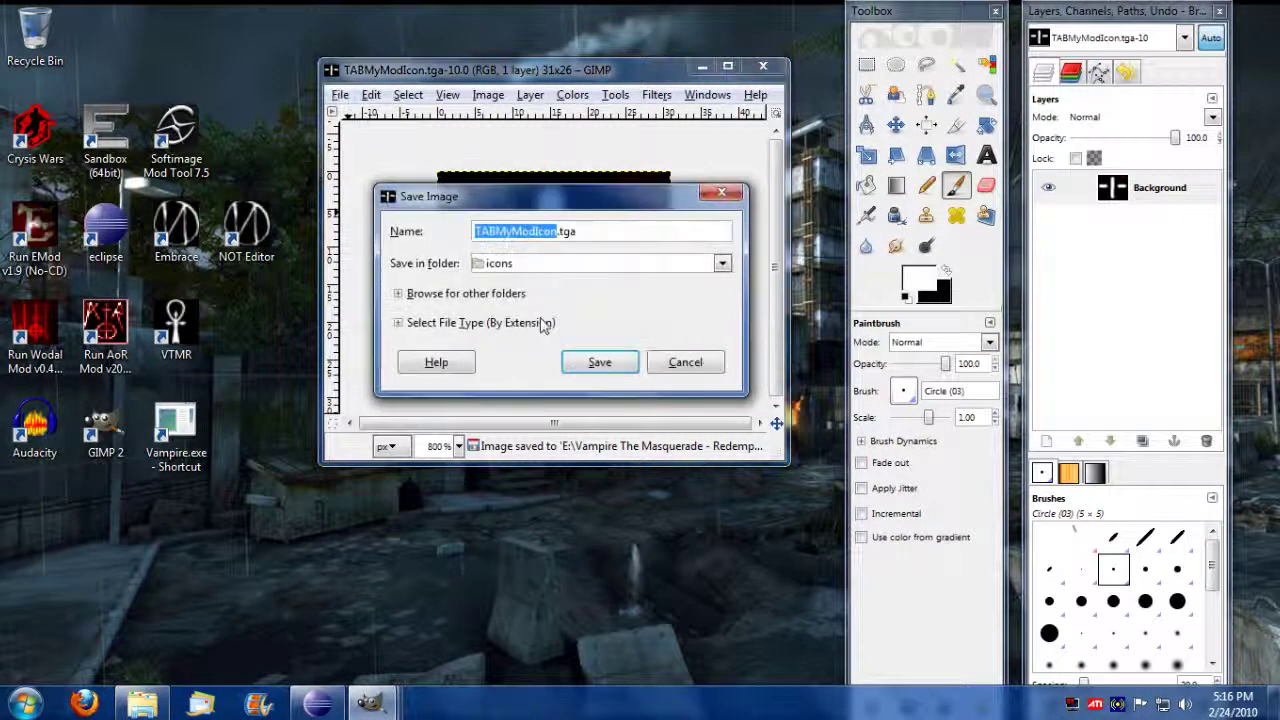
click(598, 363)
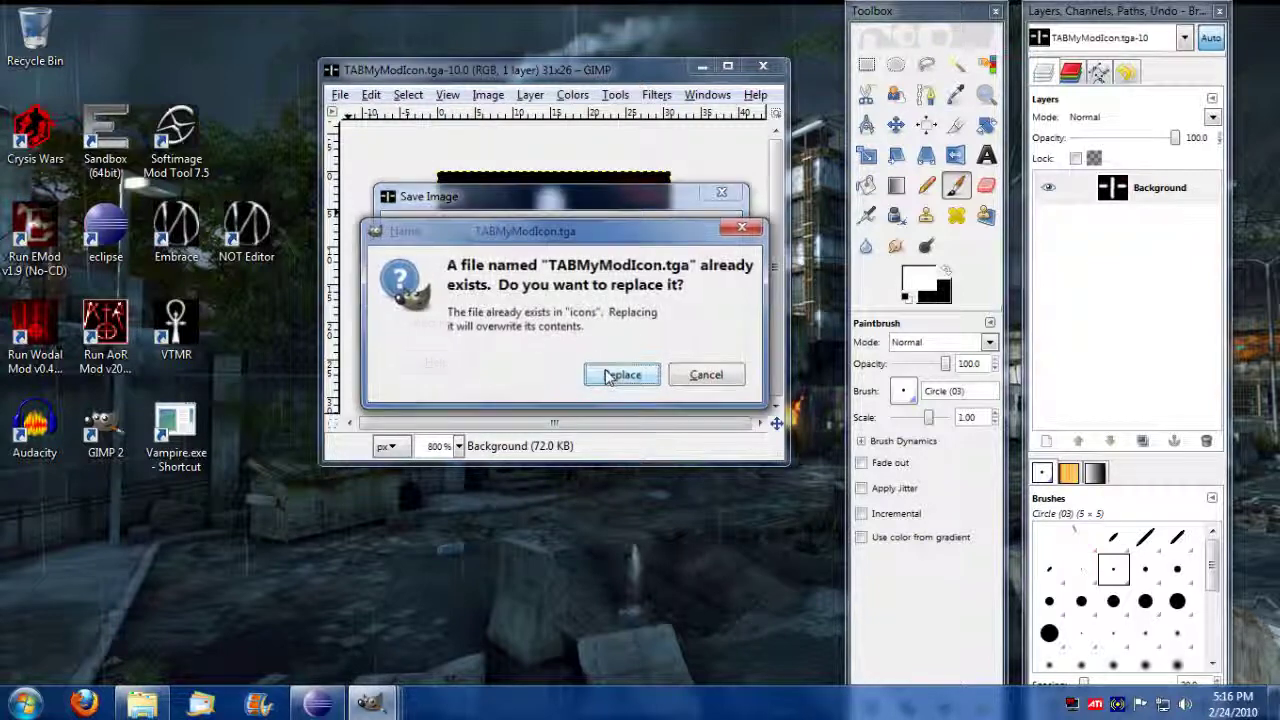
click(619, 373)
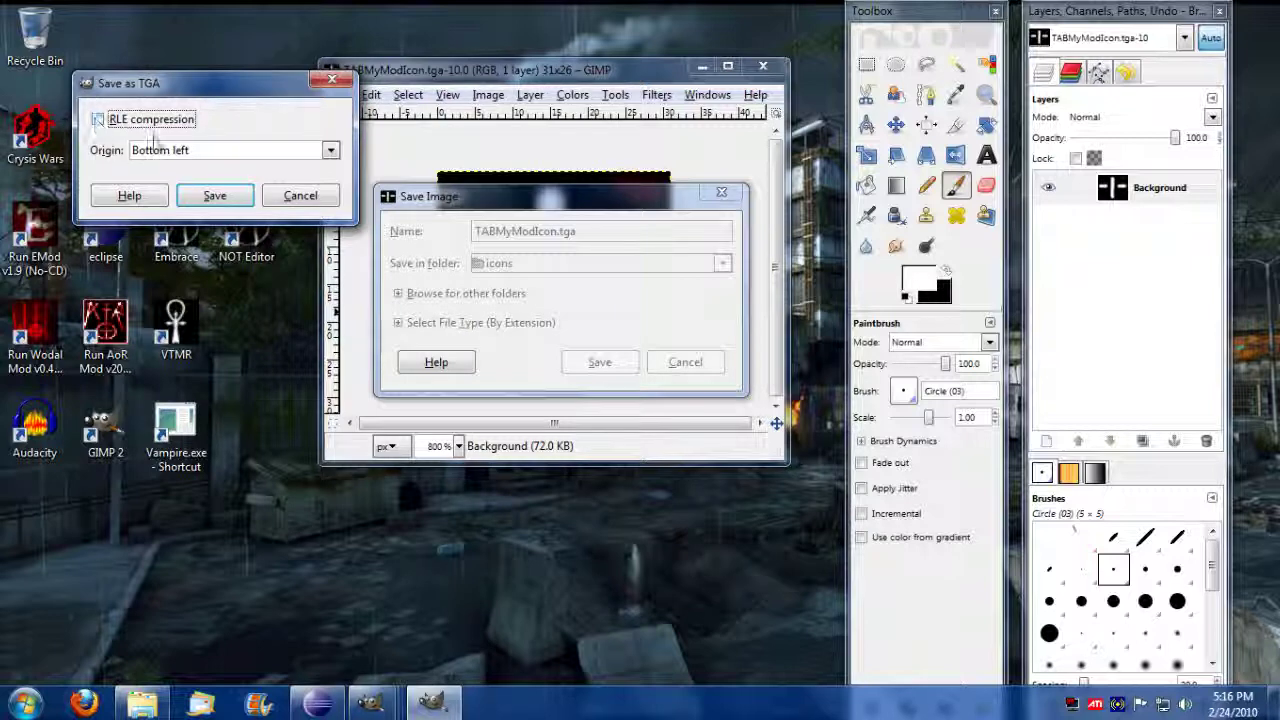
click(214, 195)
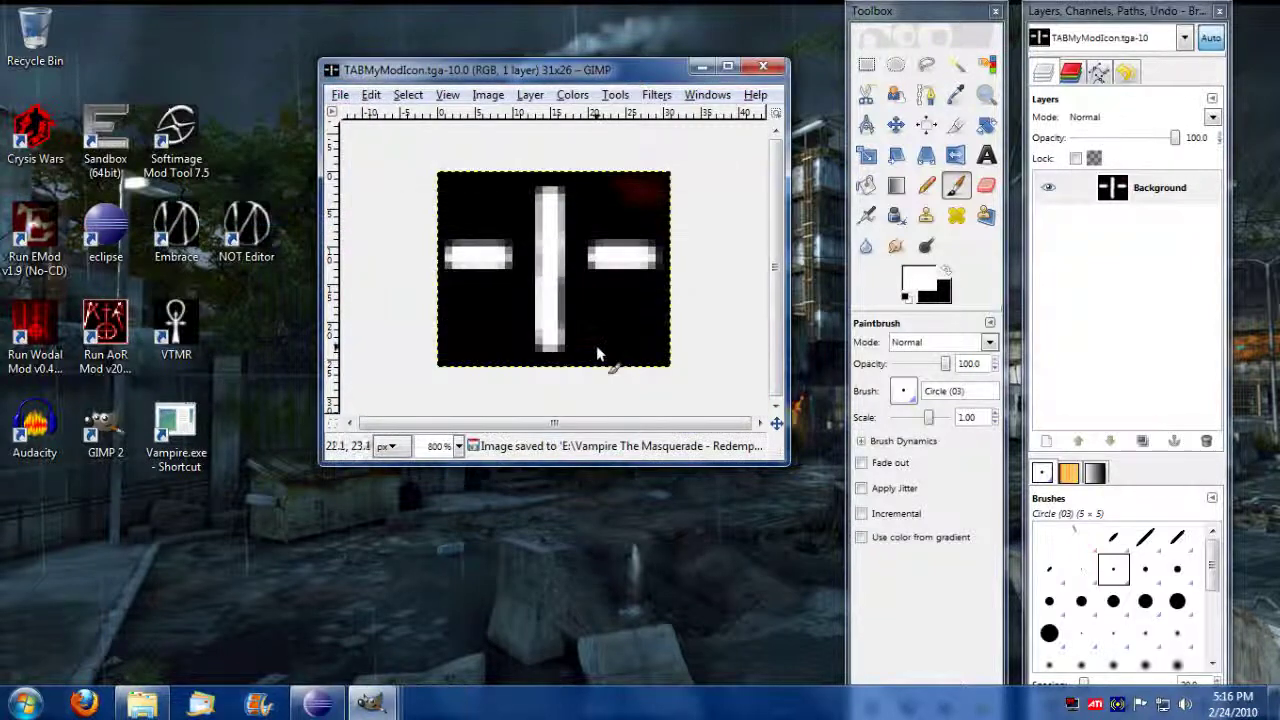
click(763, 67)
mouse_move(386, 709)
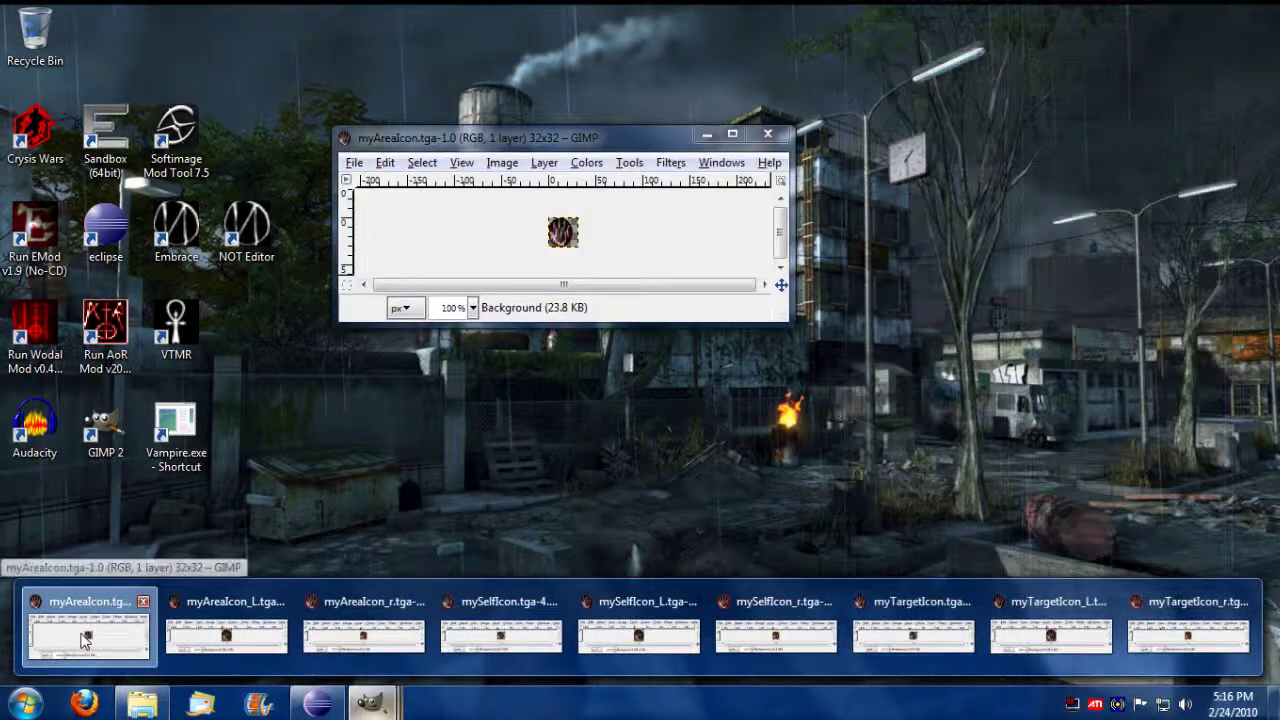
Bring the myAreaIcon, myAreaIcon_L and myAreaIcon_r images forward.
click(88, 630)
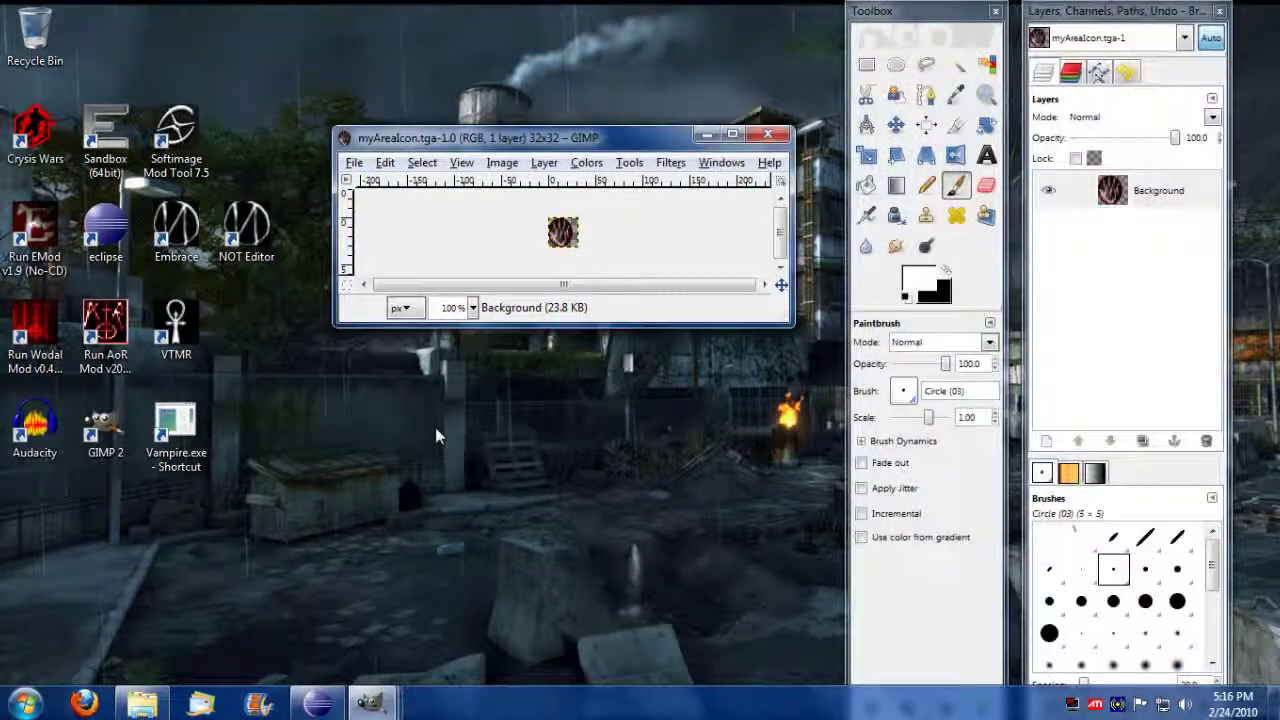
mouse_move(386, 709)
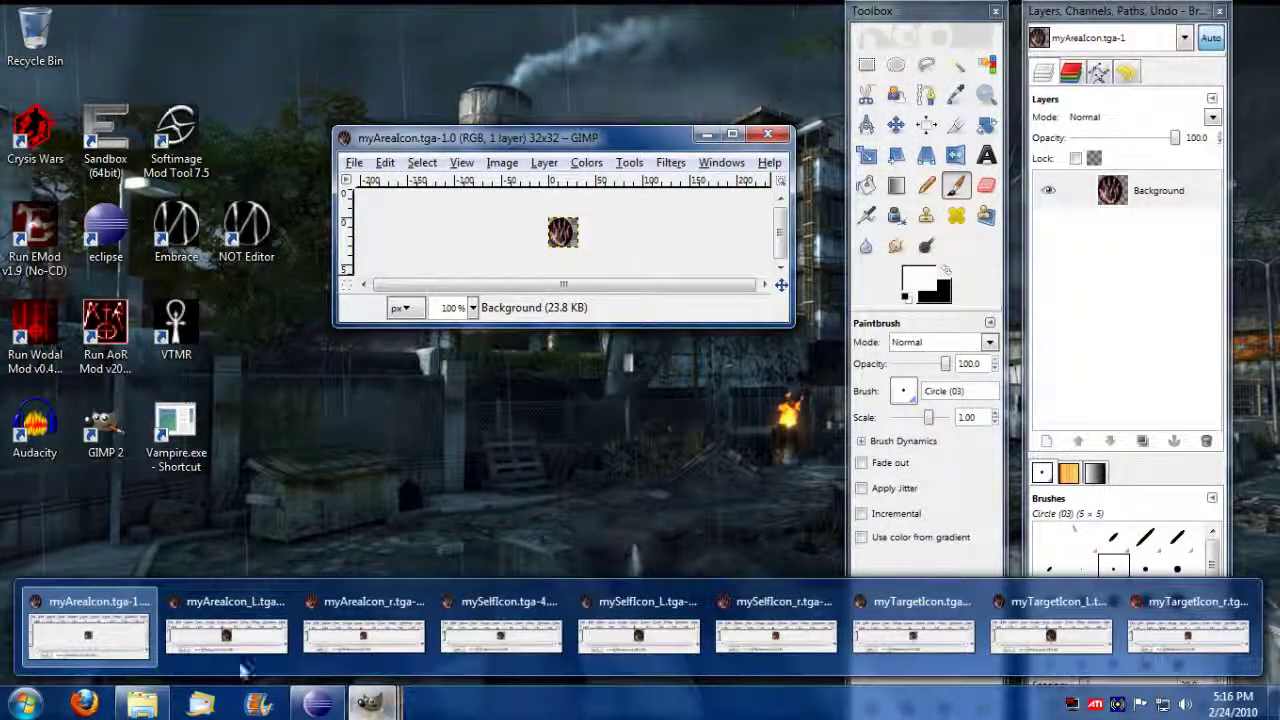
click(225, 628)
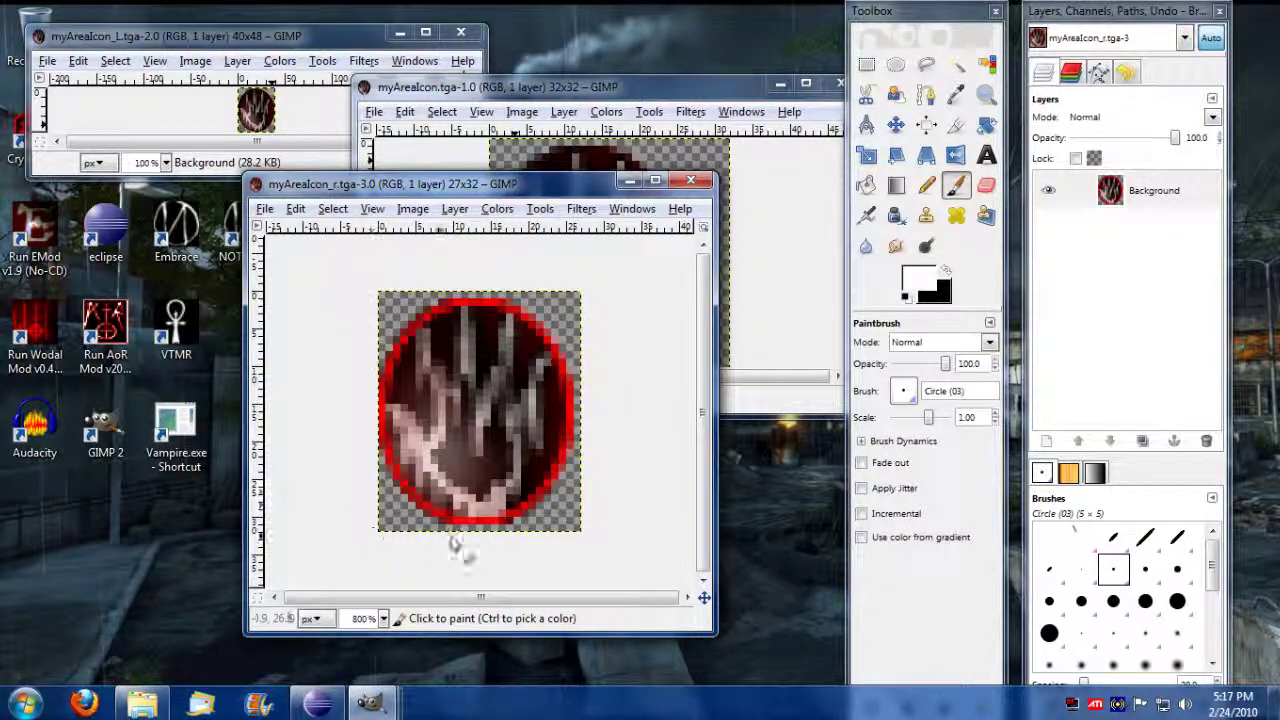
click(673, 100)
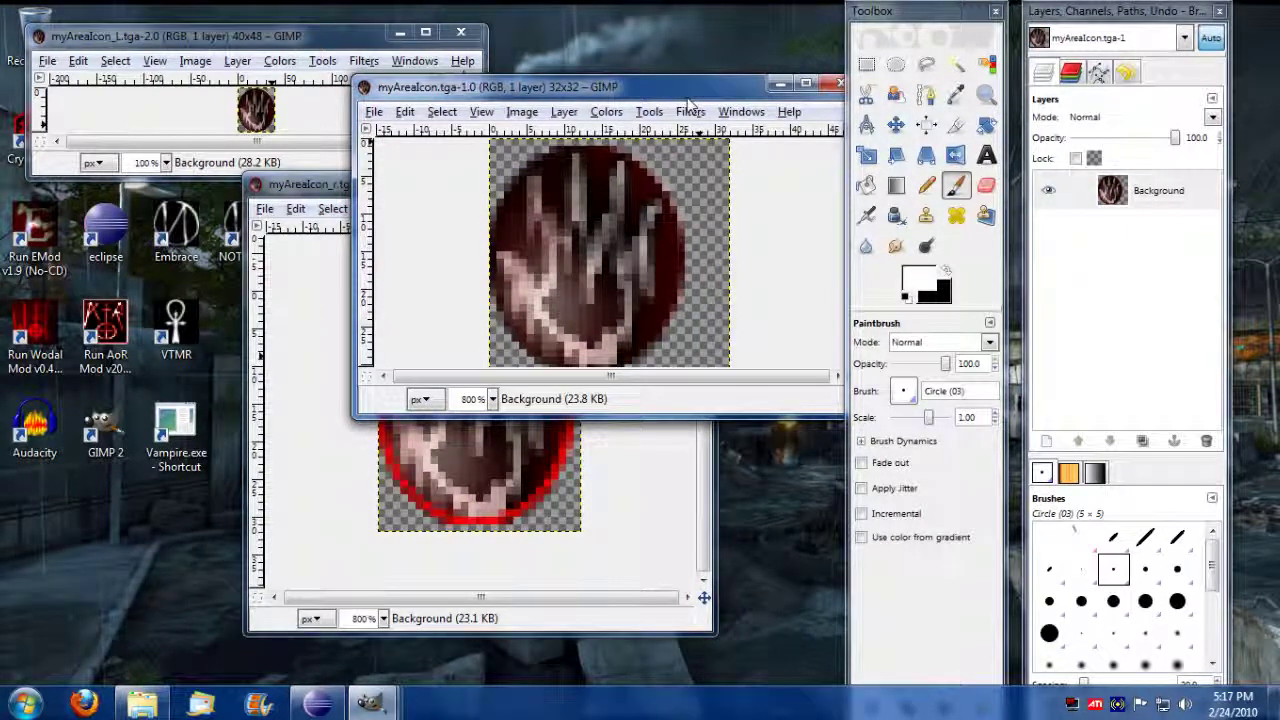
click(345, 181)
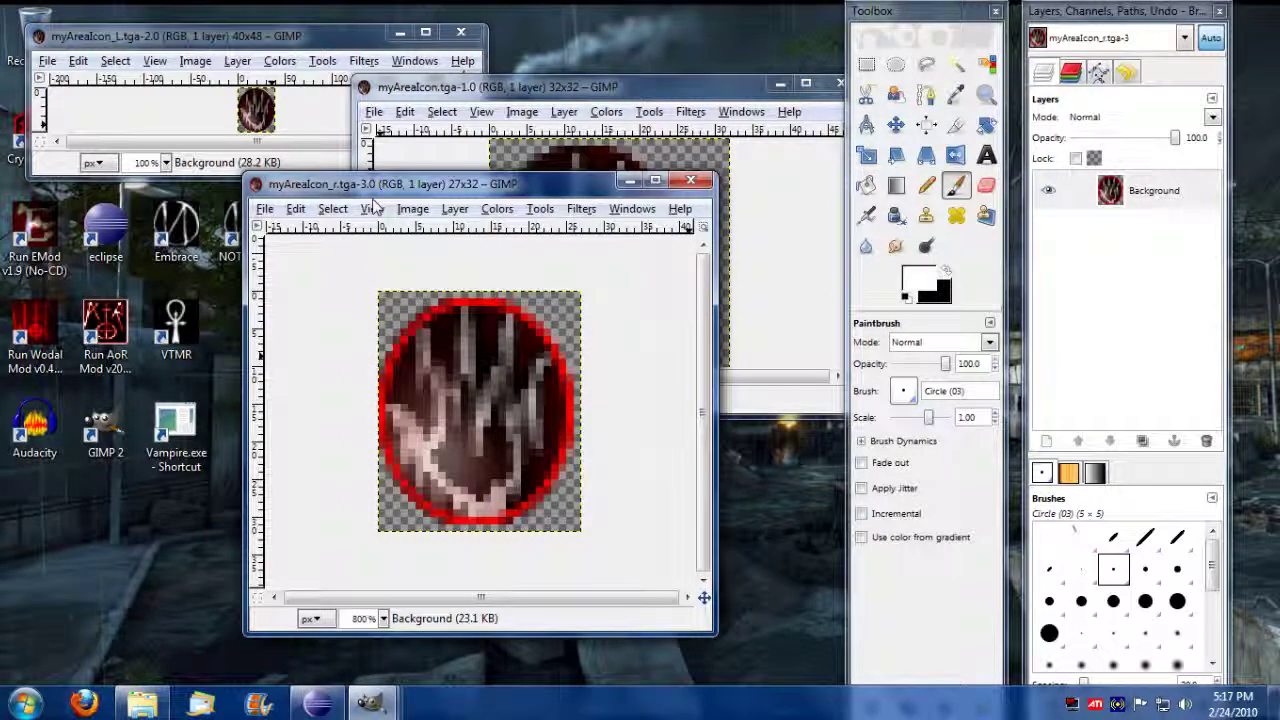
Move and enlarge the myAreaIcon_L window and zoom its view to 400%.
drag(316, 42, 419, 68)
drag(588, 202, 597, 458)
key(3)
key(4)
key(3)
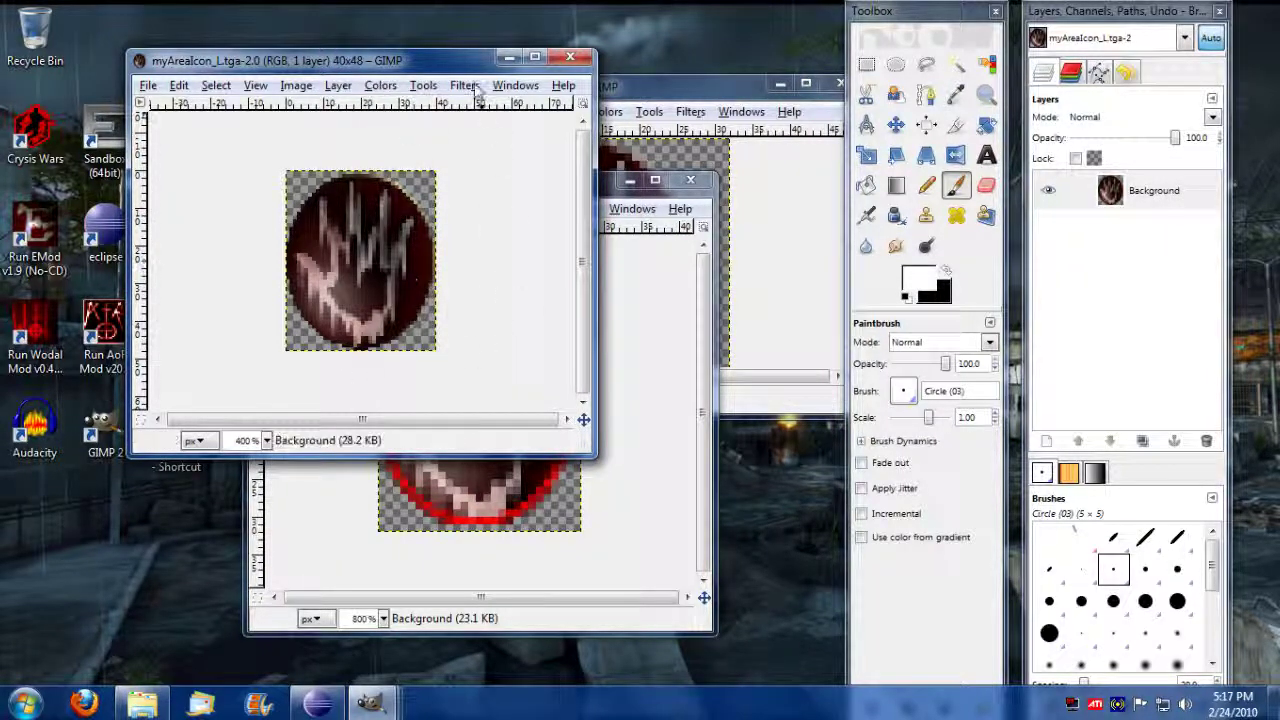
Paint a white ring with a centre dot over the hand on myAreaIcon_L.
mouse_move(478, 60)
mouse_down()
mouse_move(528, 33)
mouse_move(482, 33)
mouse_move(479, 48)
mouse_up()
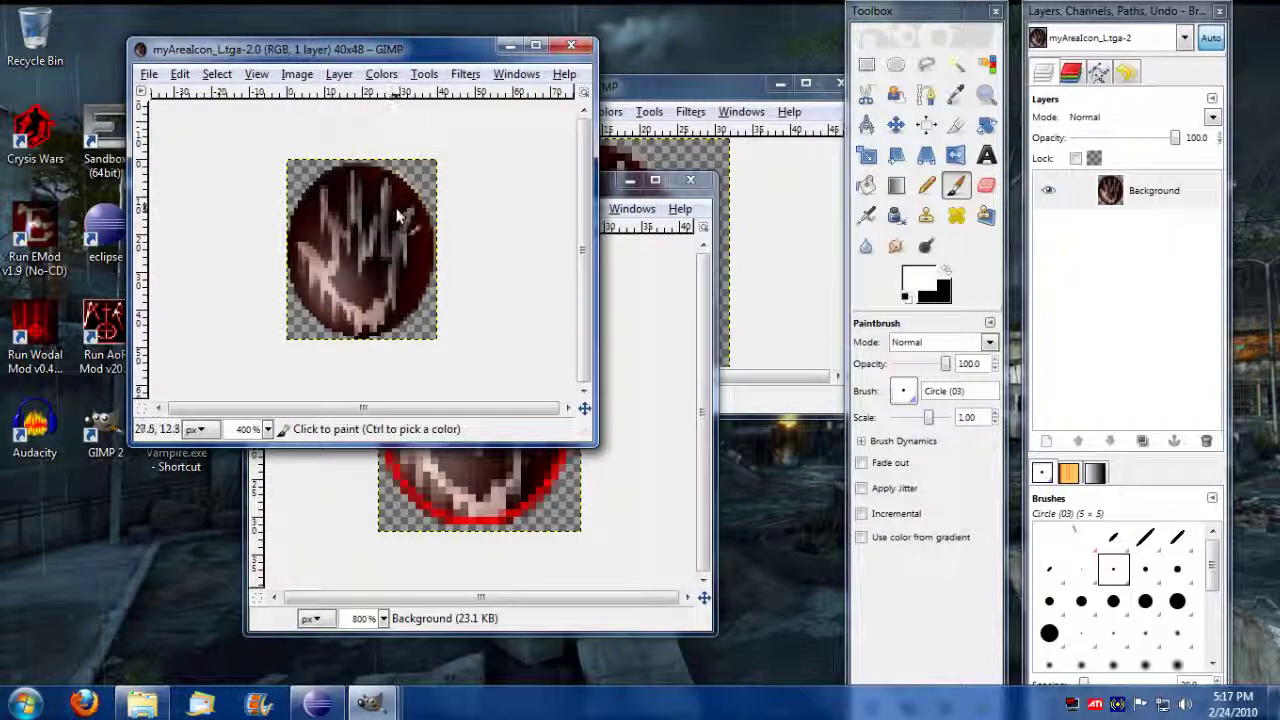
drag(394, 207, 335, 208)
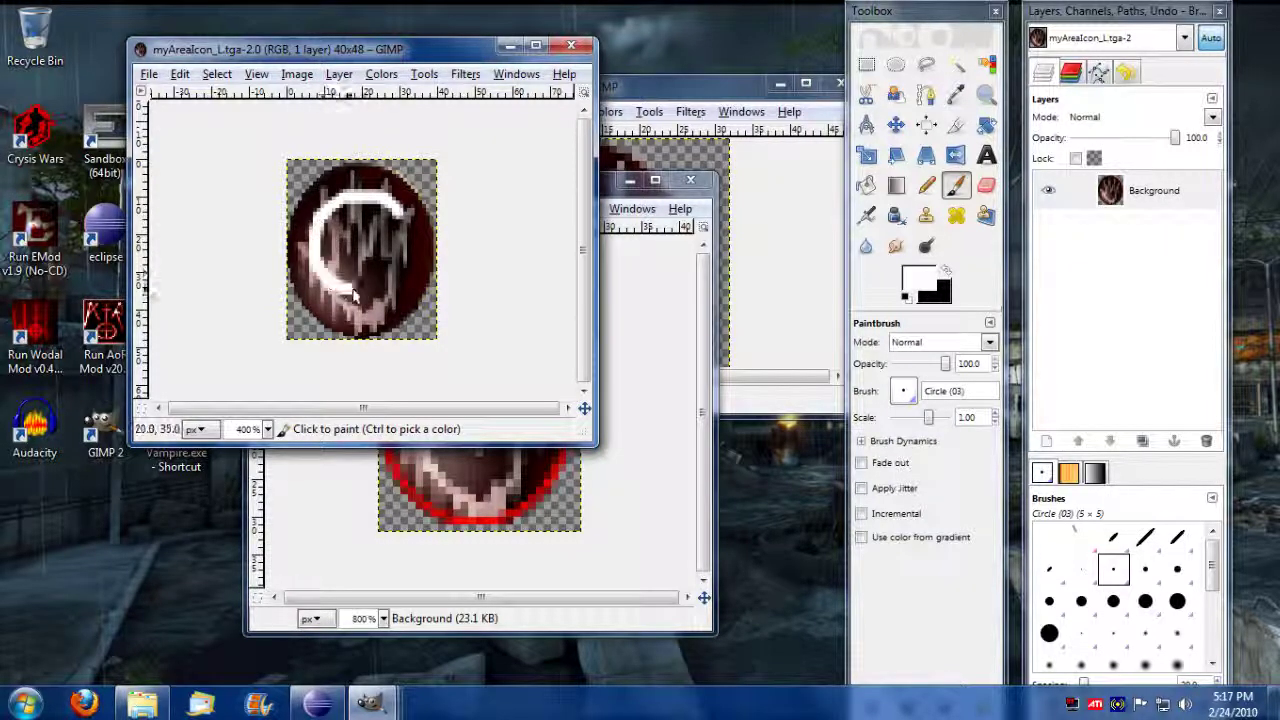
drag(400, 215, 378, 258)
click(364, 243)
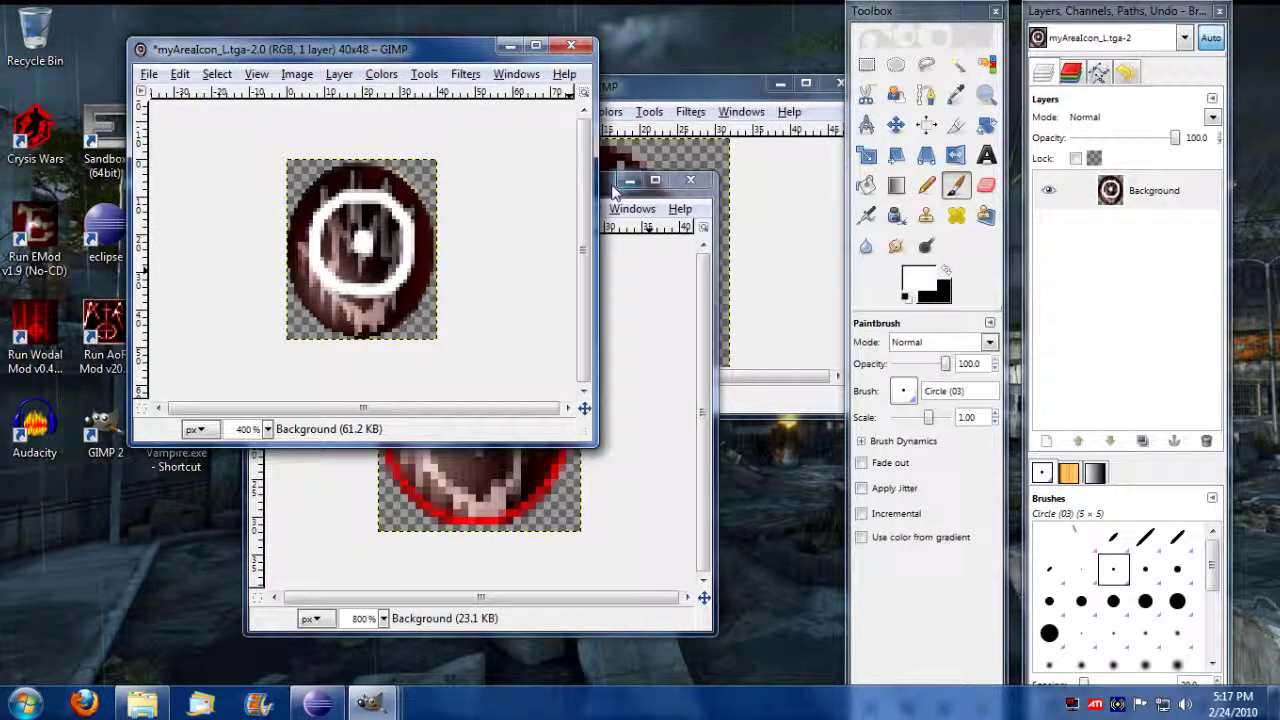
Paint white rings over the hands on myAreaIcon and myAreaIcon_r.
click(614, 190)
drag(481, 171, 369, 125)
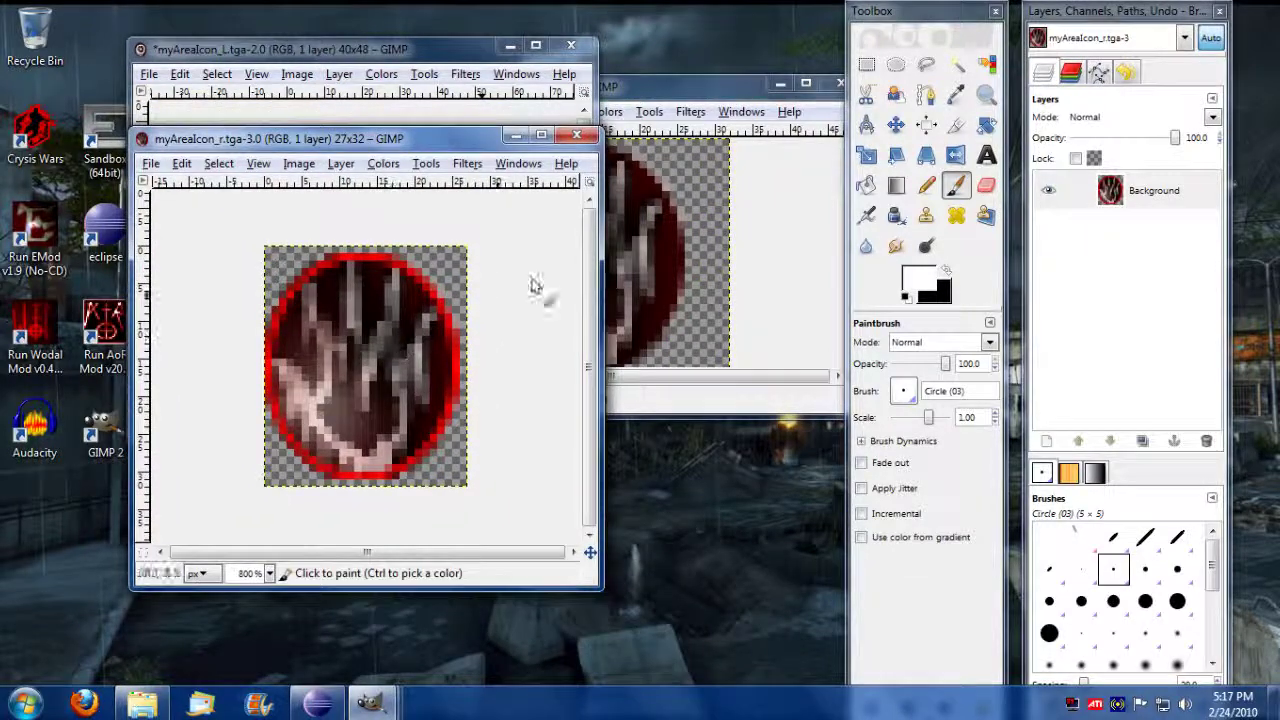
click(655, 125)
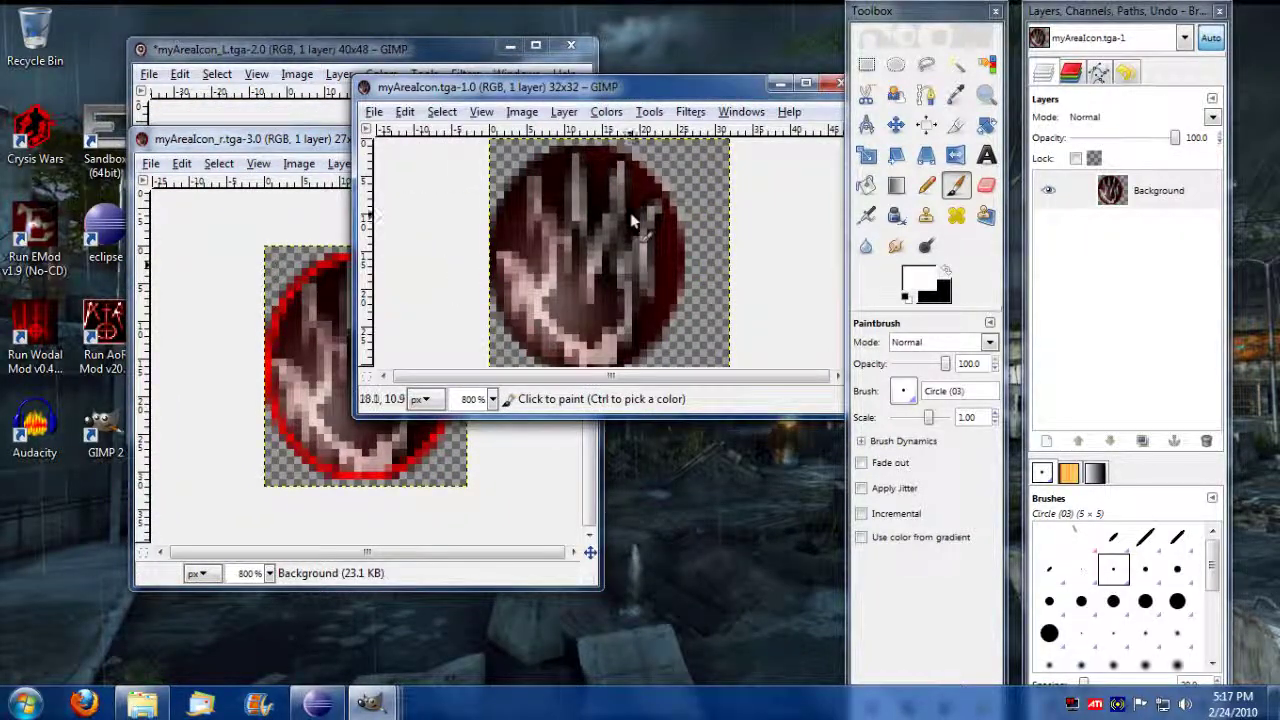
mouse_move(640, 220)
mouse_down()
mouse_move(561, 197)
mouse_move(538, 263)
mouse_move(553, 297)
mouse_move(597, 312)
mouse_move(642, 232)
mouse_up()
click(340, 190)
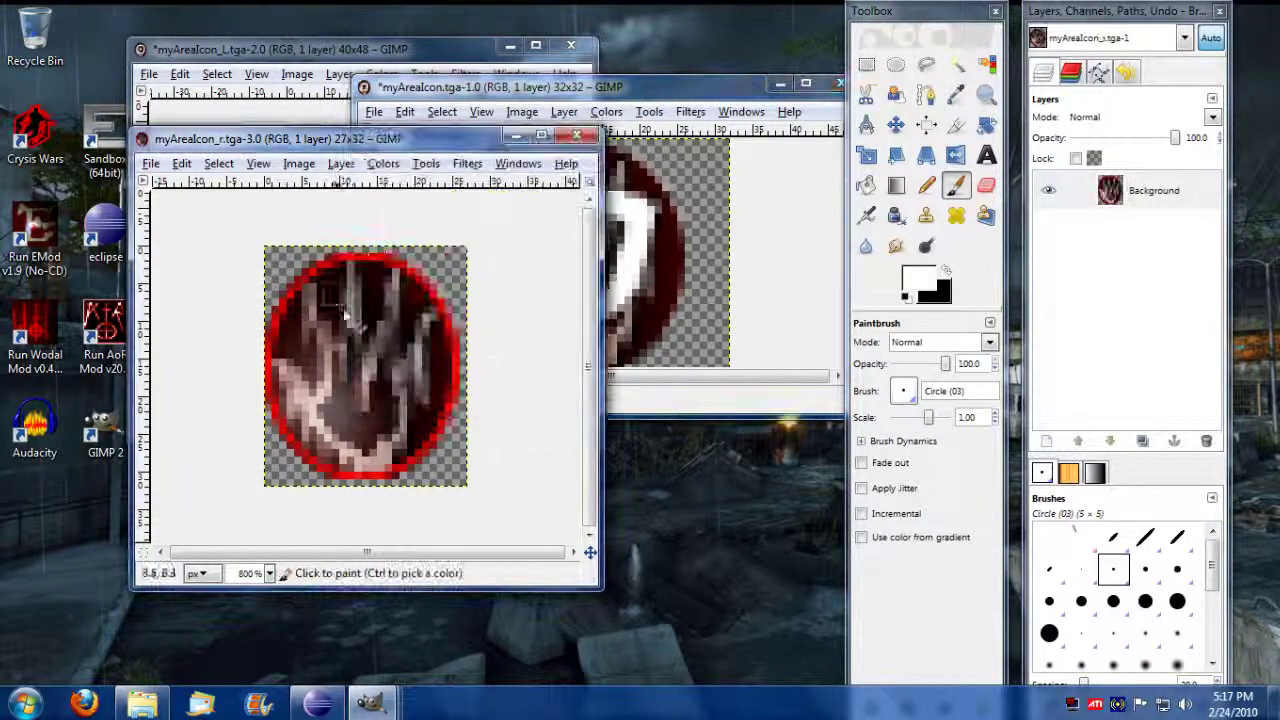
mouse_move(400, 329)
mouse_down()
mouse_move(327, 309)
mouse_move(308, 380)
mouse_move(324, 420)
mouse_move(400, 424)
mouse_move(414, 373)
mouse_move(397, 323)
mouse_up()
click(376, 113)
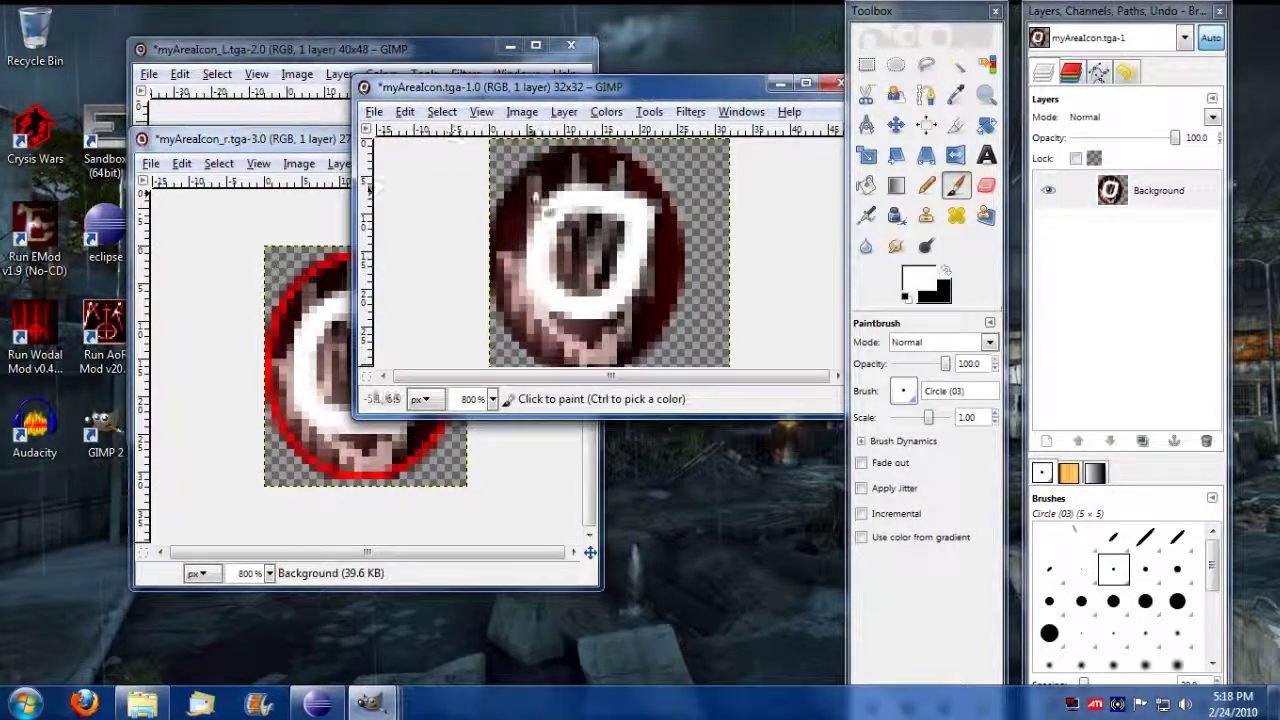
Save myAreaIcon.tga over the original in icons and close it.
click(373, 112)
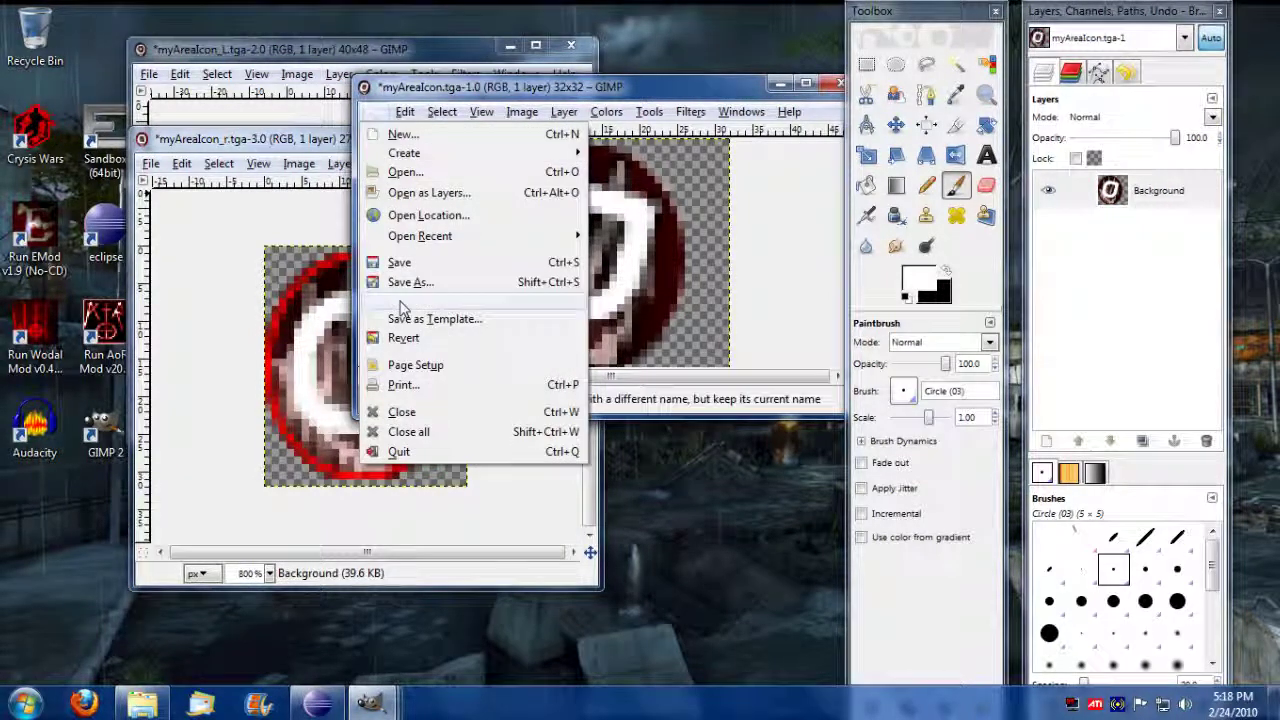
click(414, 278)
click(599, 360)
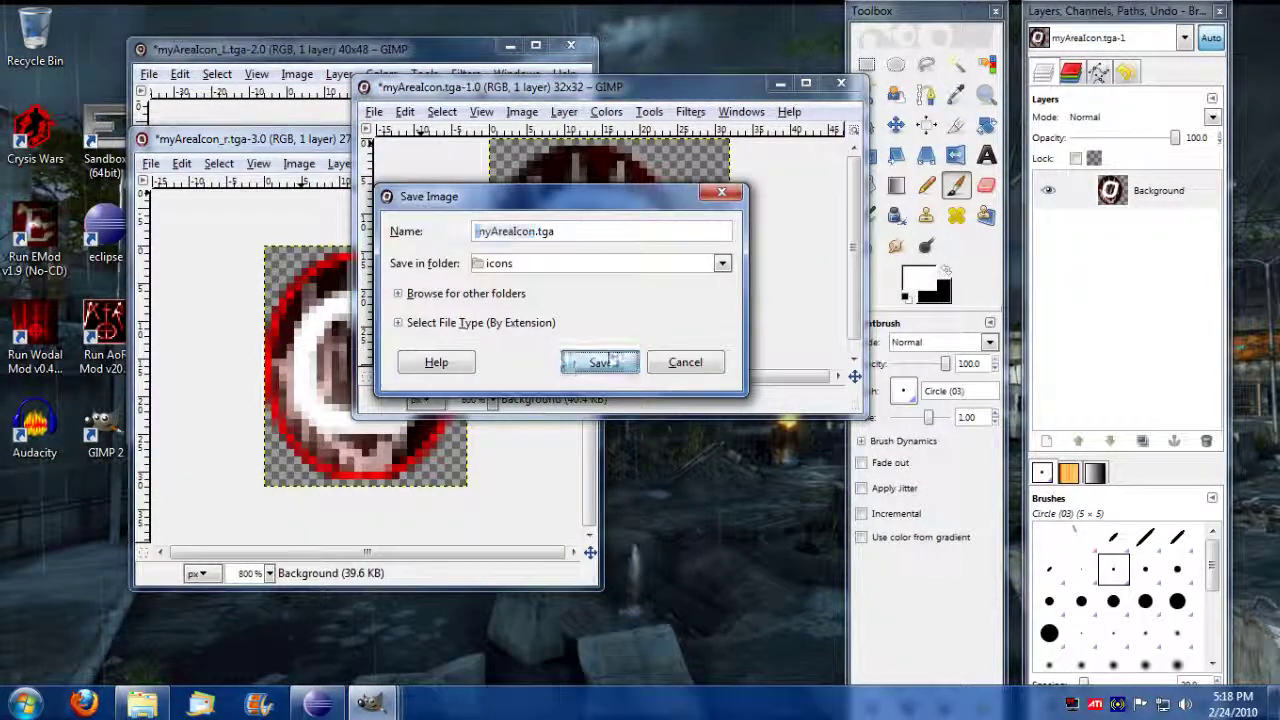
key(Return)
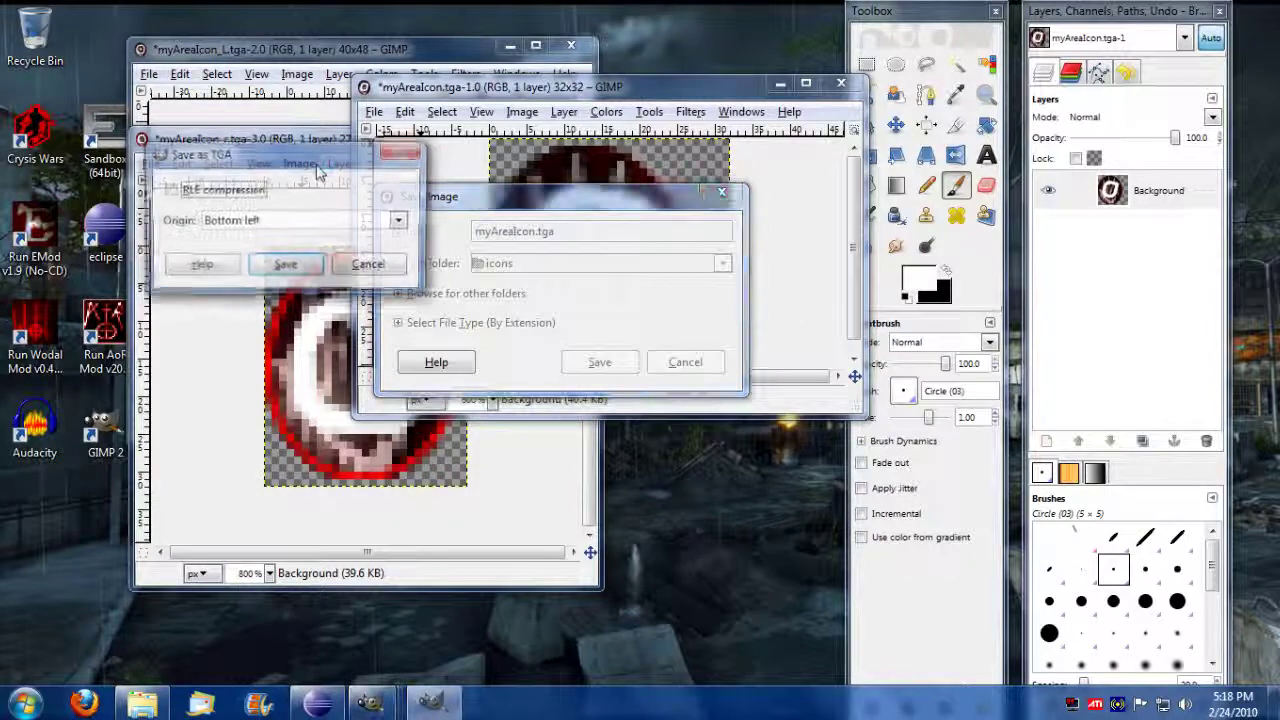
click(287, 267)
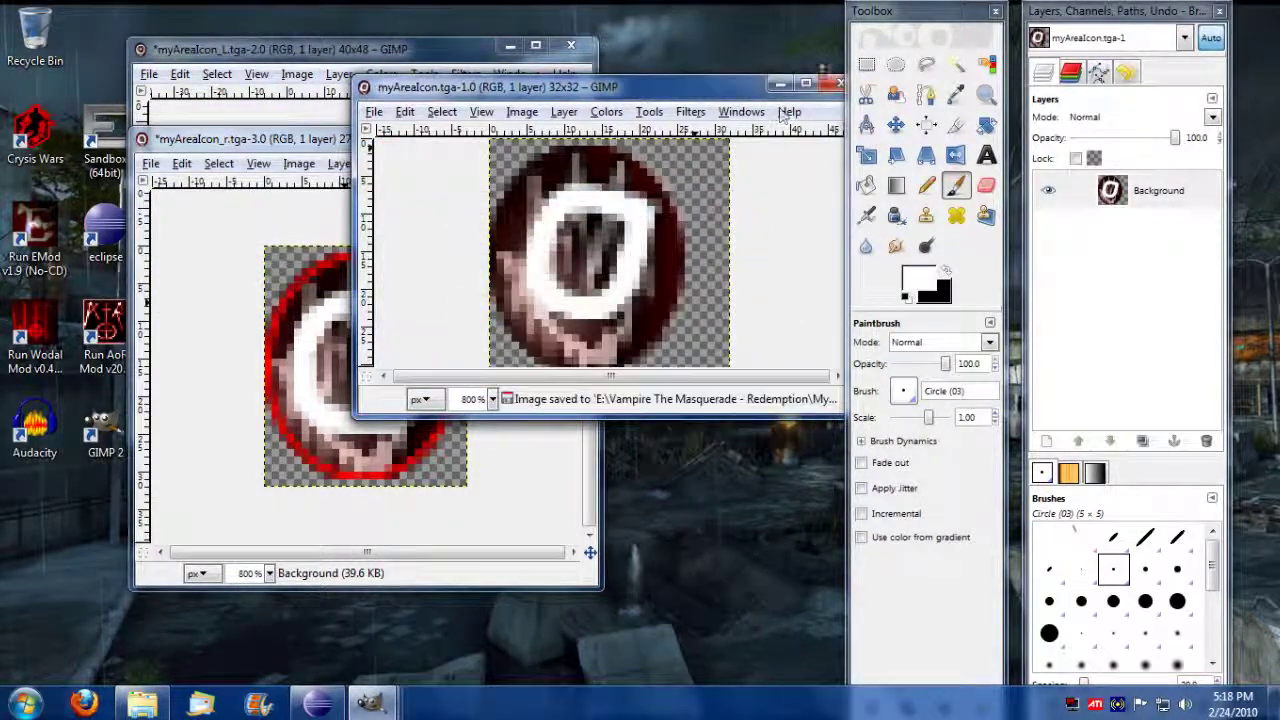
drag(730, 93, 622, 95)
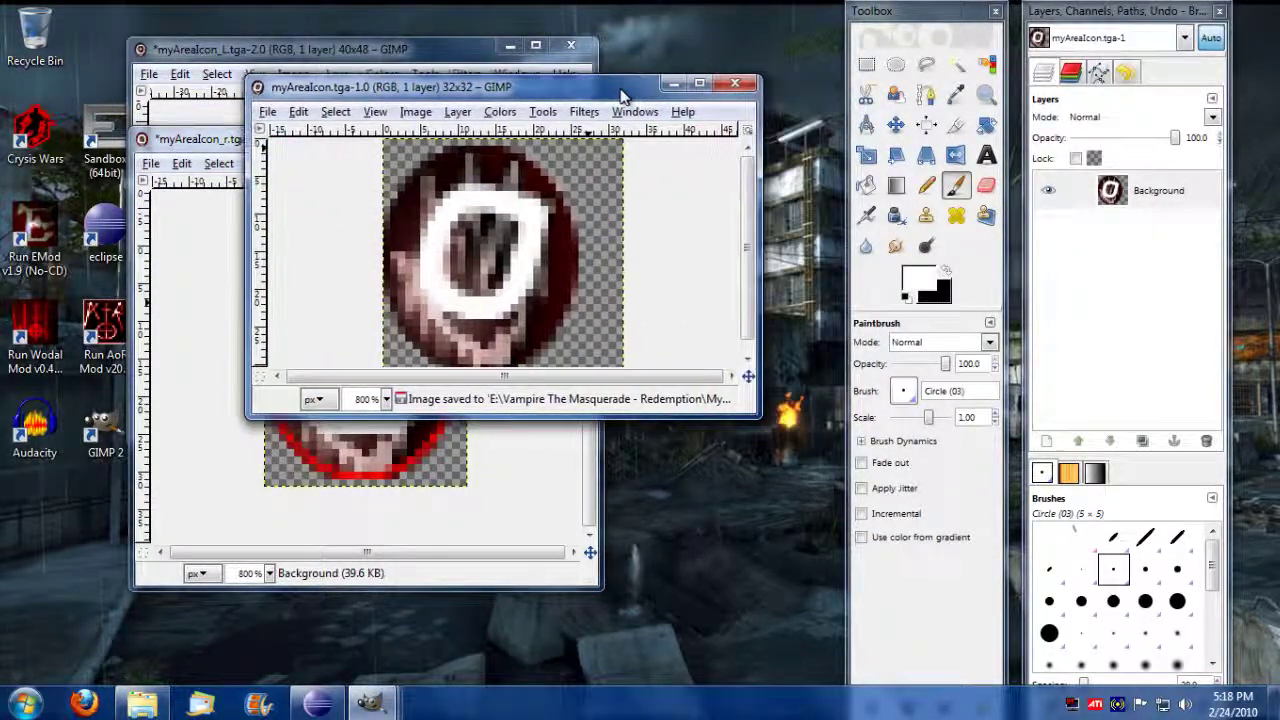
click(733, 86)
Save myAreaIcon_r.tga over the original in icons and close it.
click(150, 163)
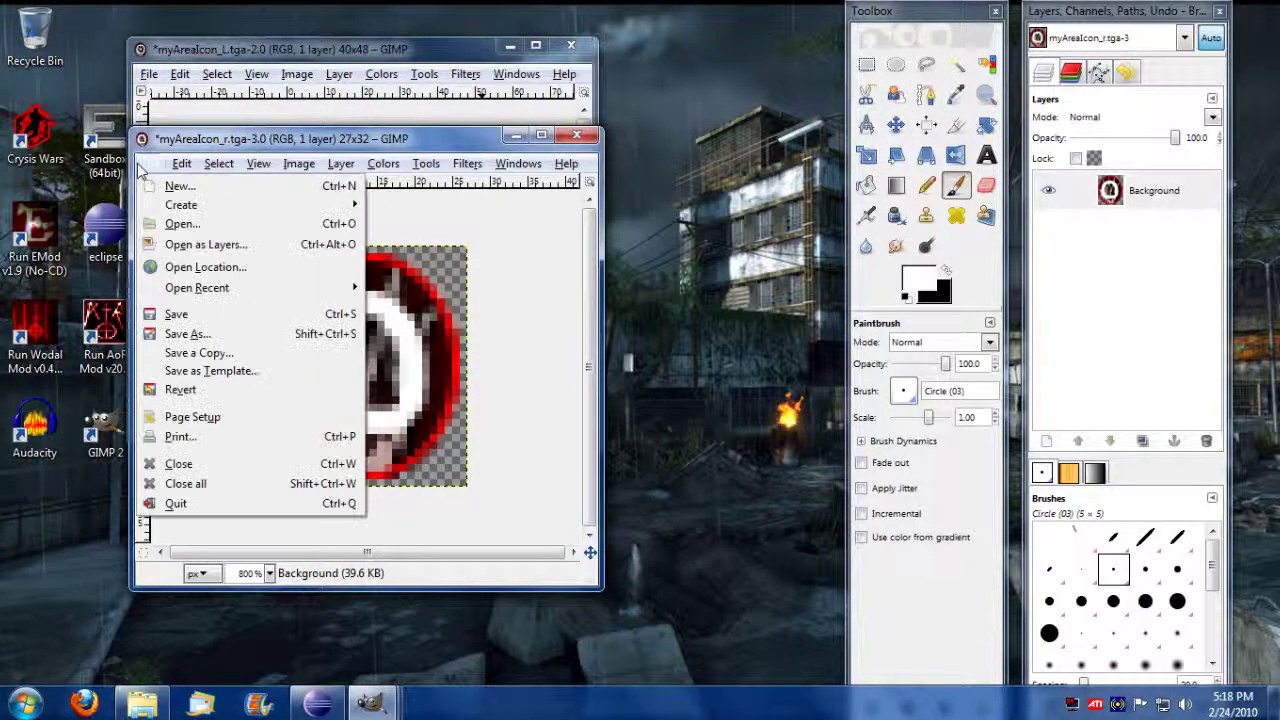
click(178, 314)
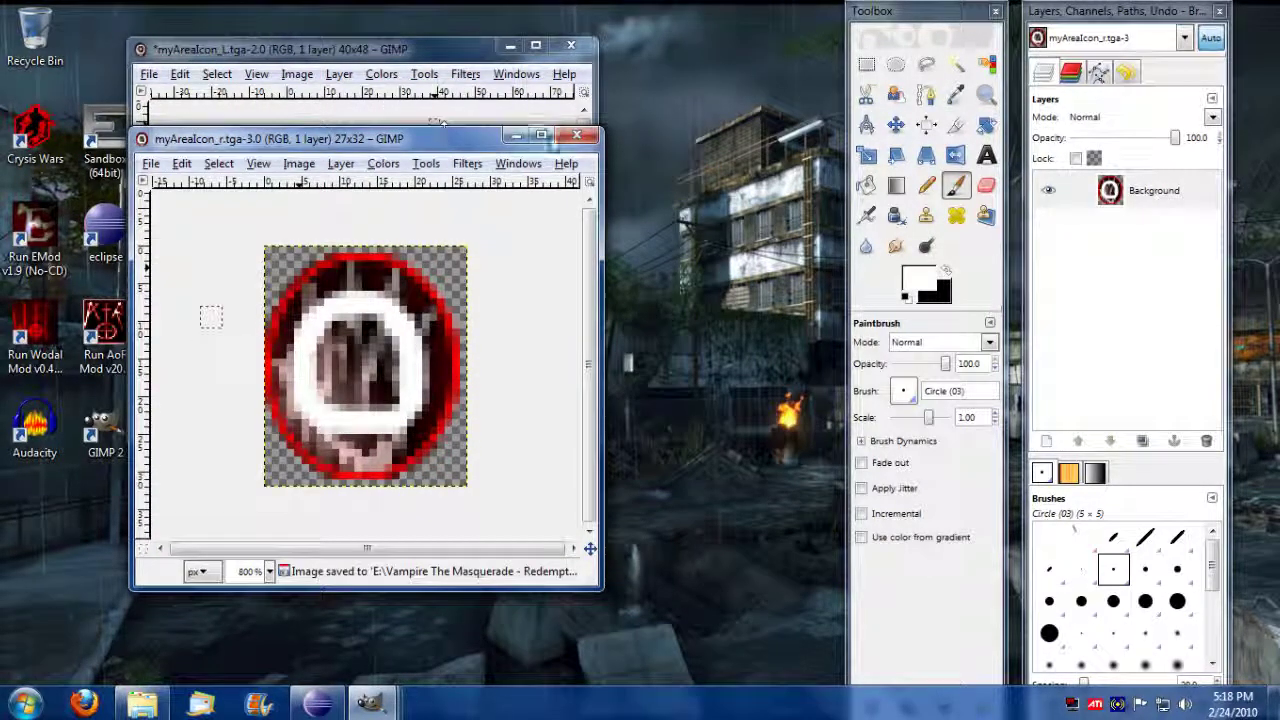
drag(349, 146, 561, 143)
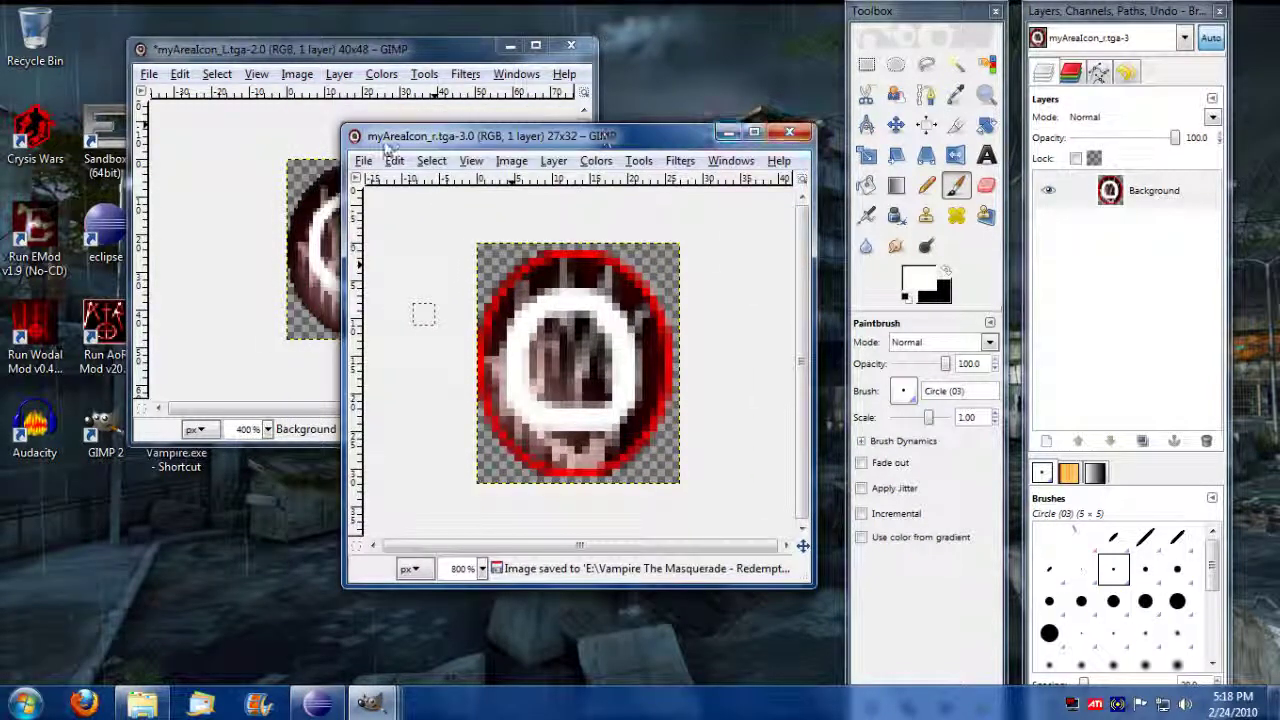
click(363, 160)
click(395, 330)
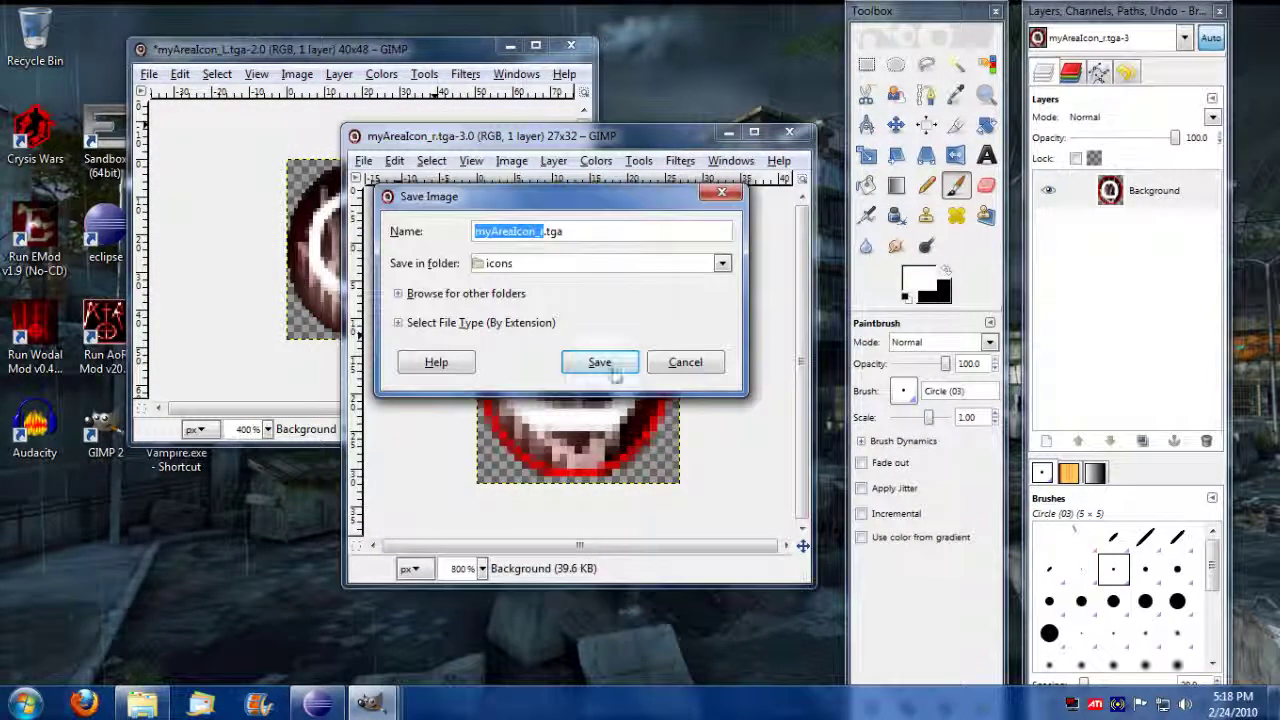
click(615, 367)
click(615, 376)
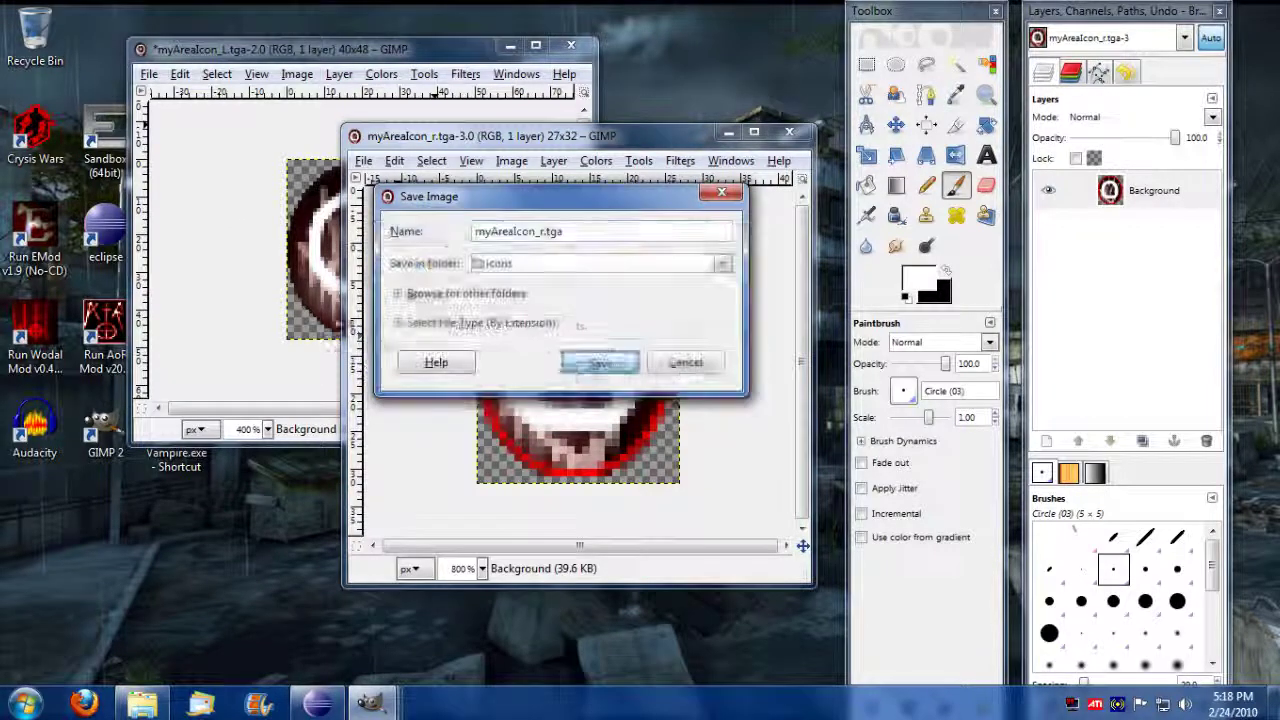
click(167, 148)
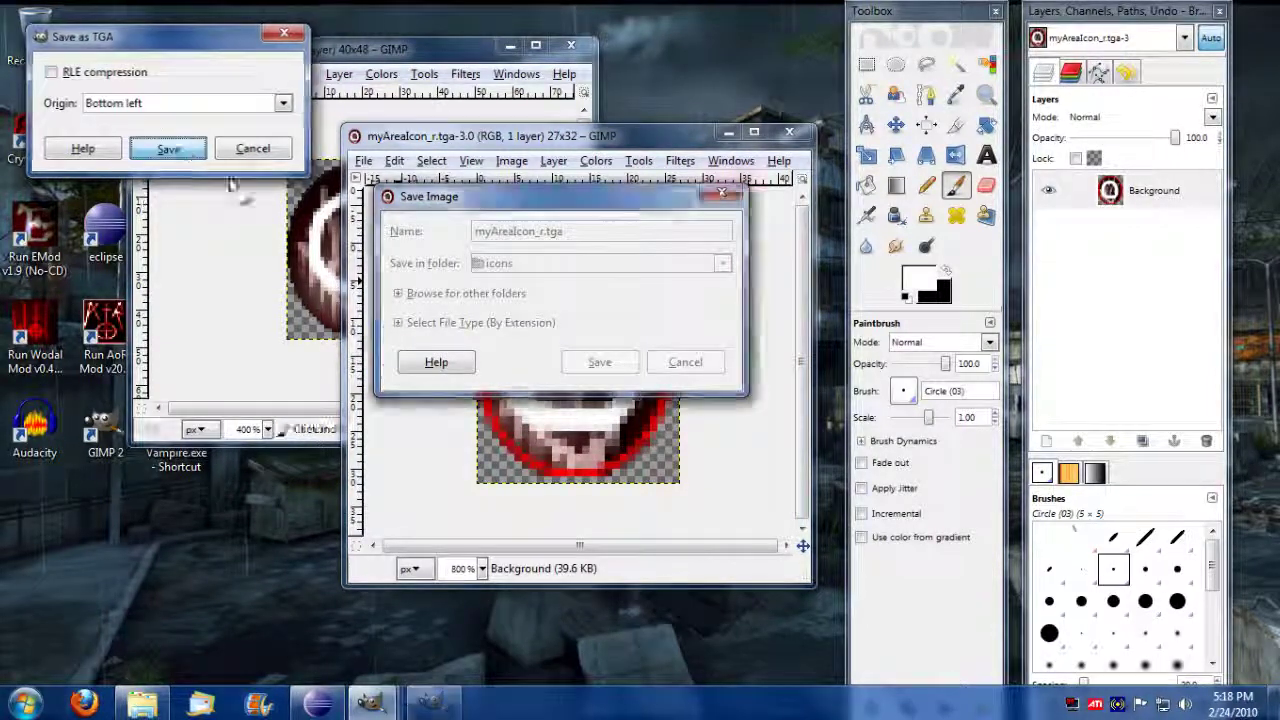
click(790, 133)
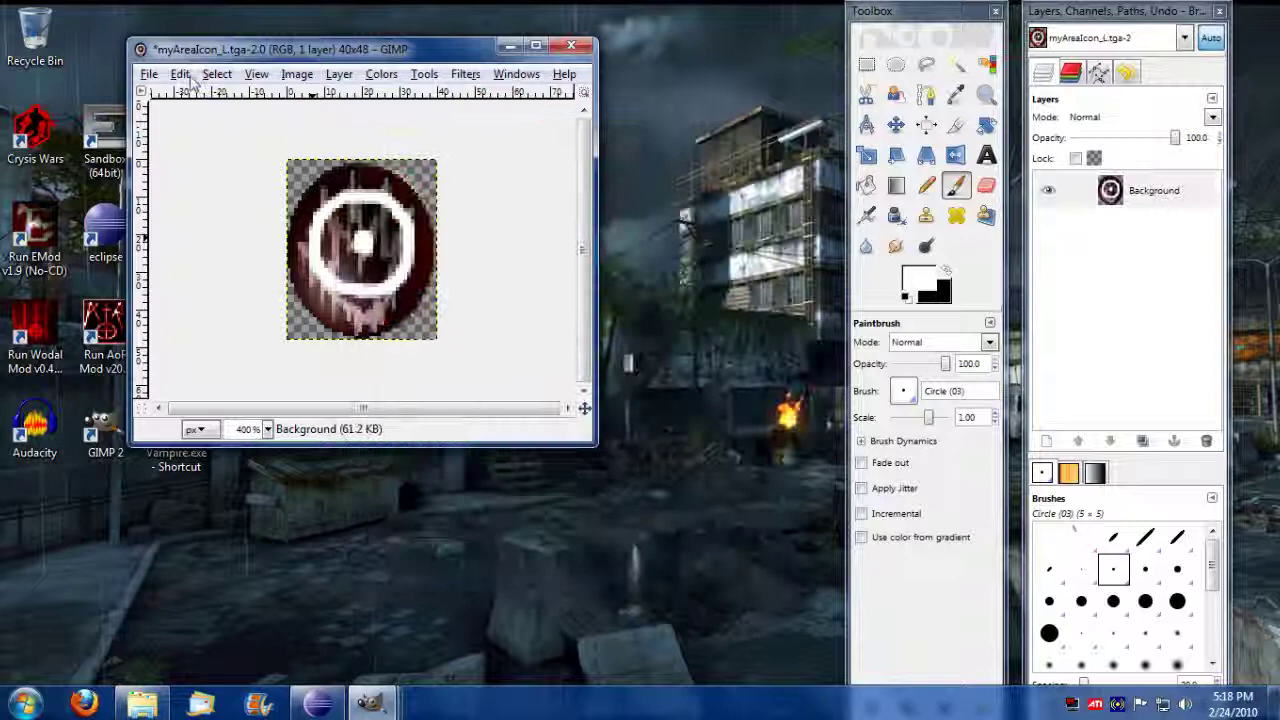
Save myAreaIcon_L.tga over the original in icons and close it.
click(148, 74)
click(186, 244)
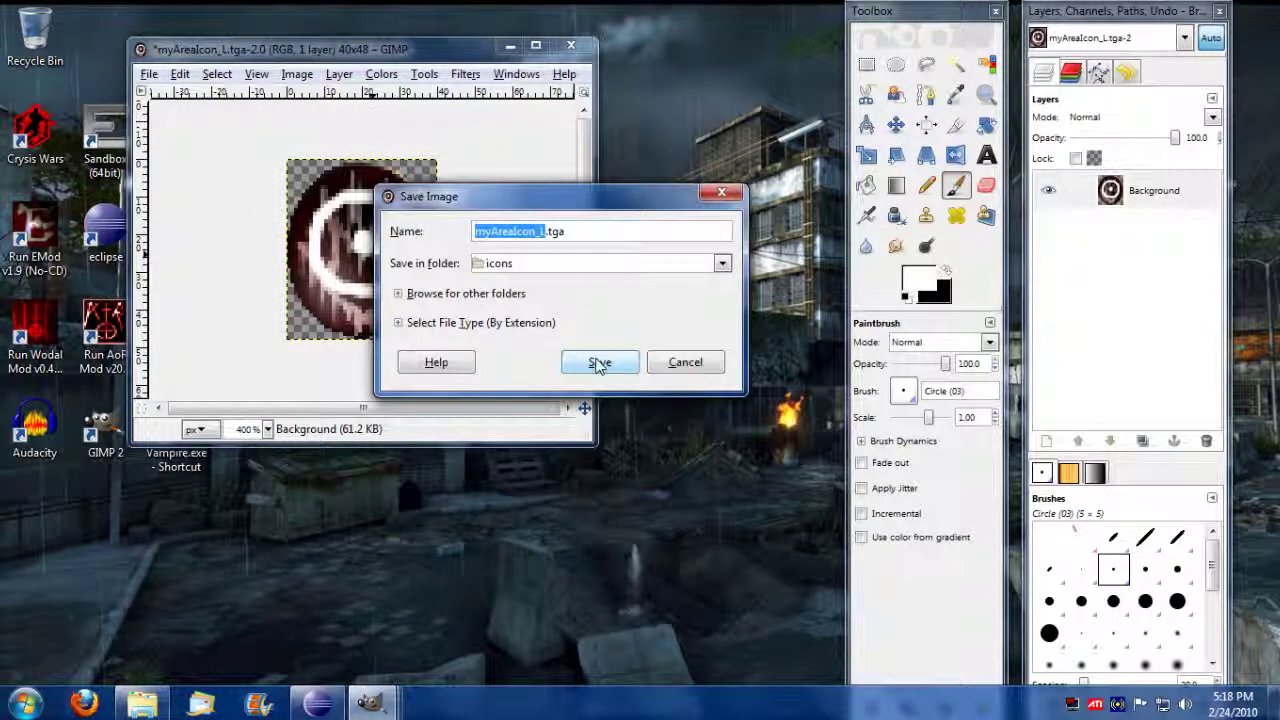
click(598, 363)
click(614, 371)
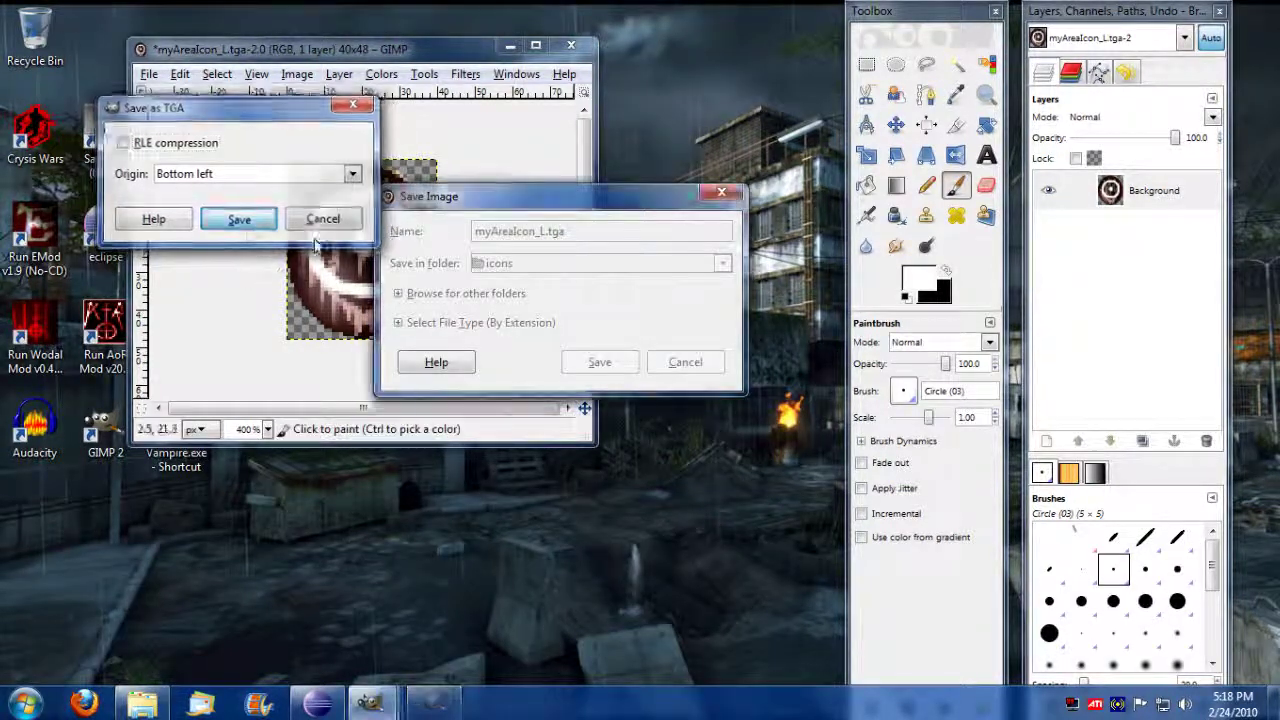
click(238, 216)
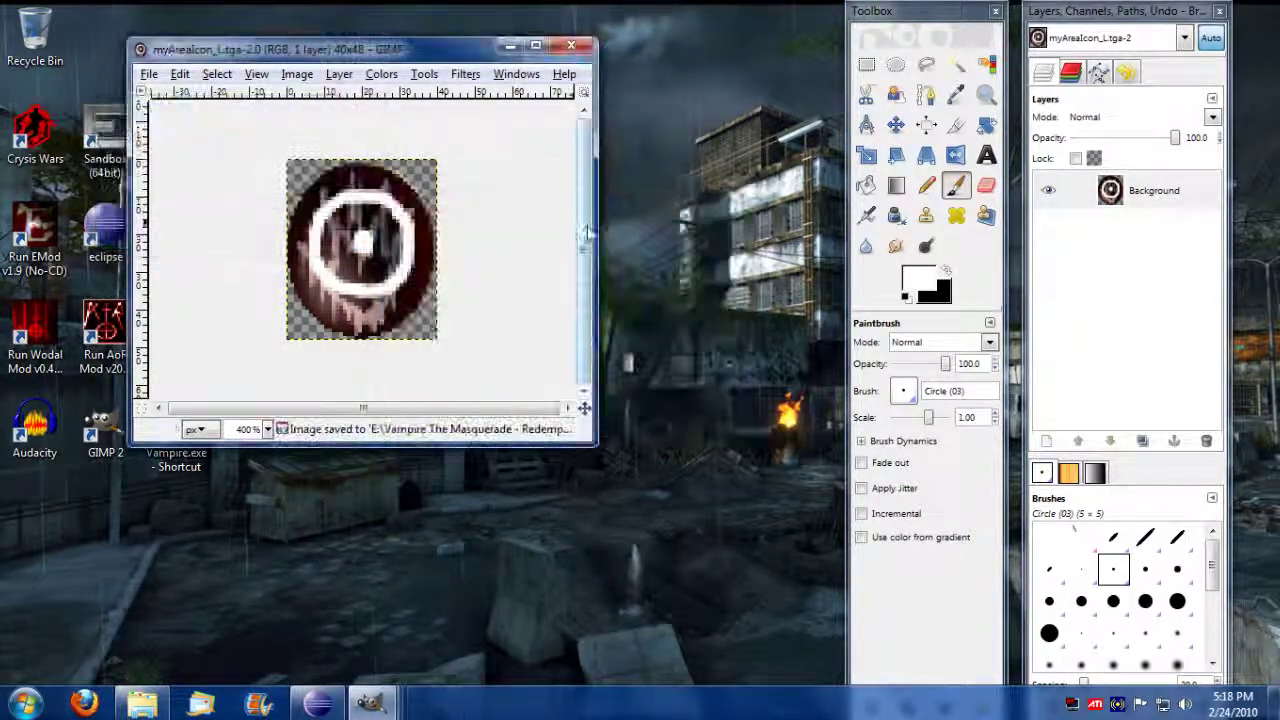
click(570, 45)
Bring up the three mySelfIcon images and zoom mySelfIcon_r to 800%.
mouse_move(366, 703)
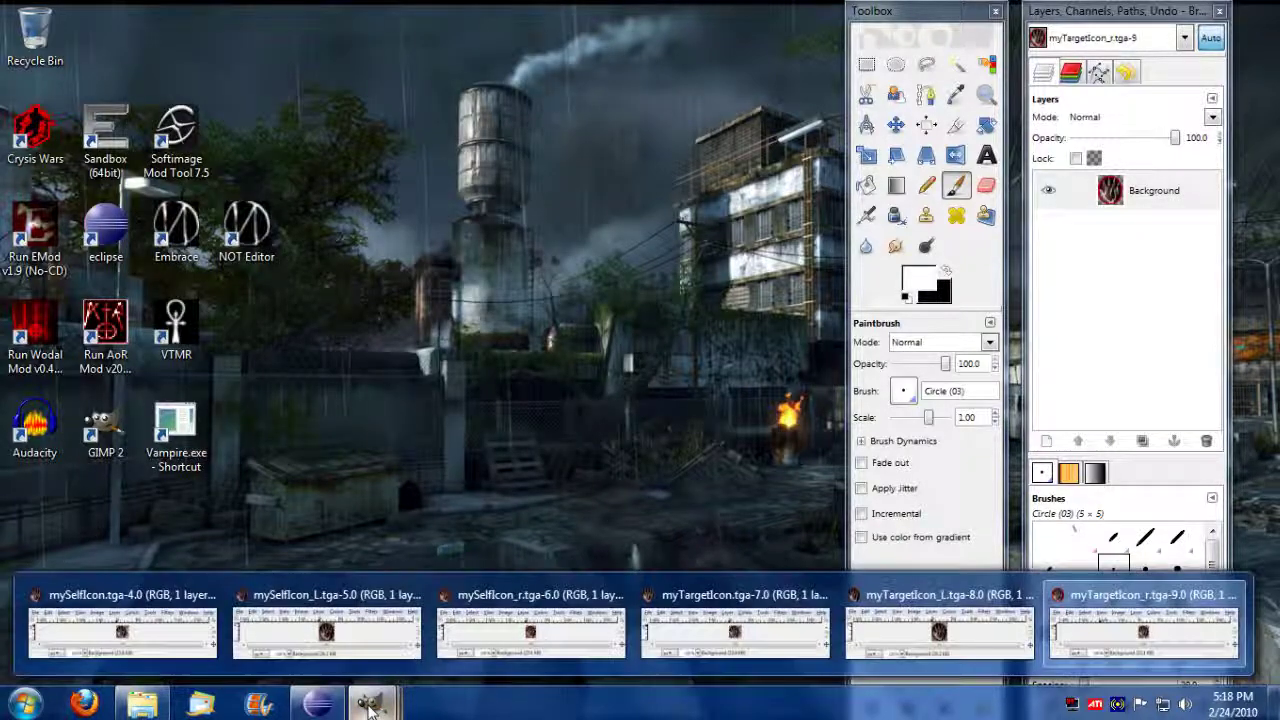
click(100, 620)
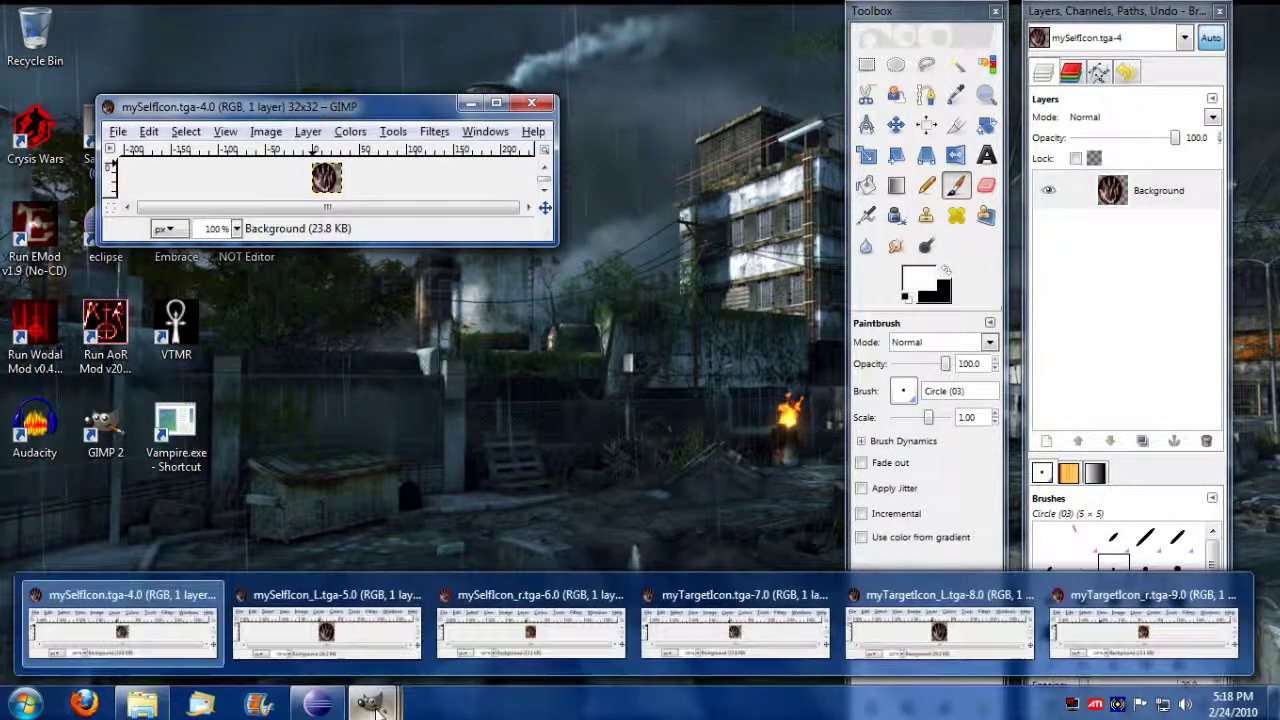
click(357, 598)
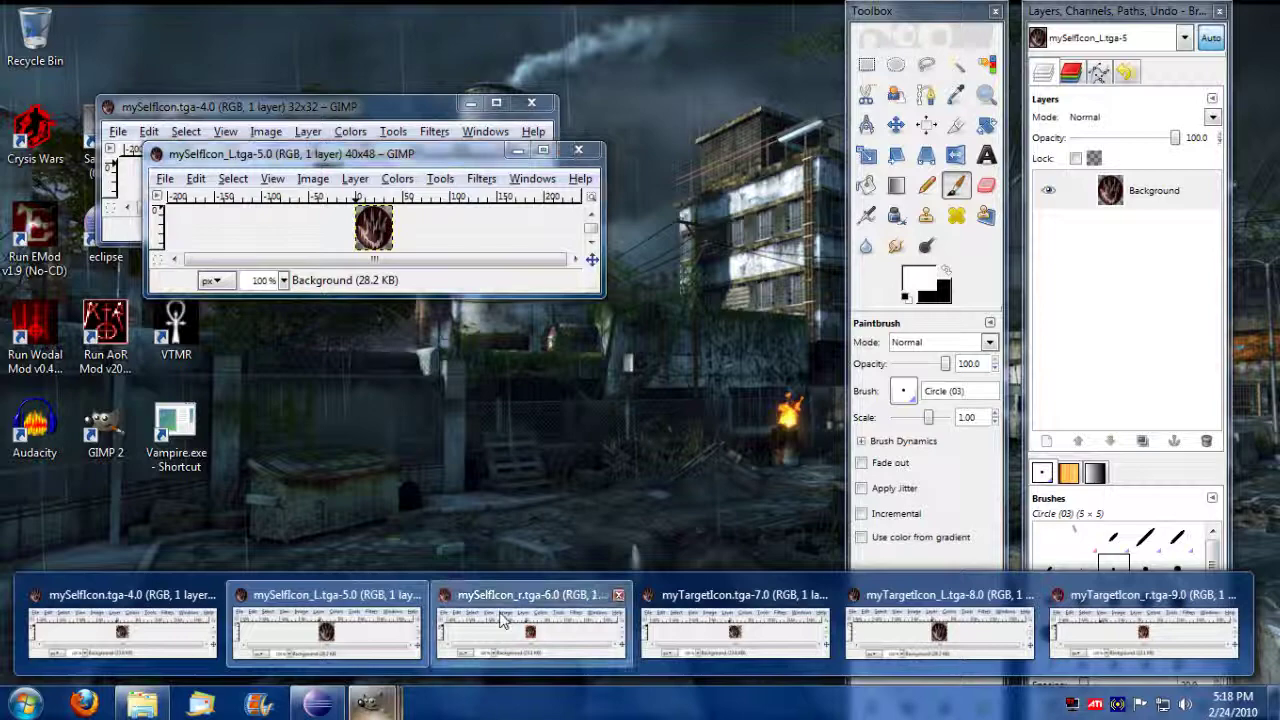
click(530, 625)
drag(300, 36, 506, 254)
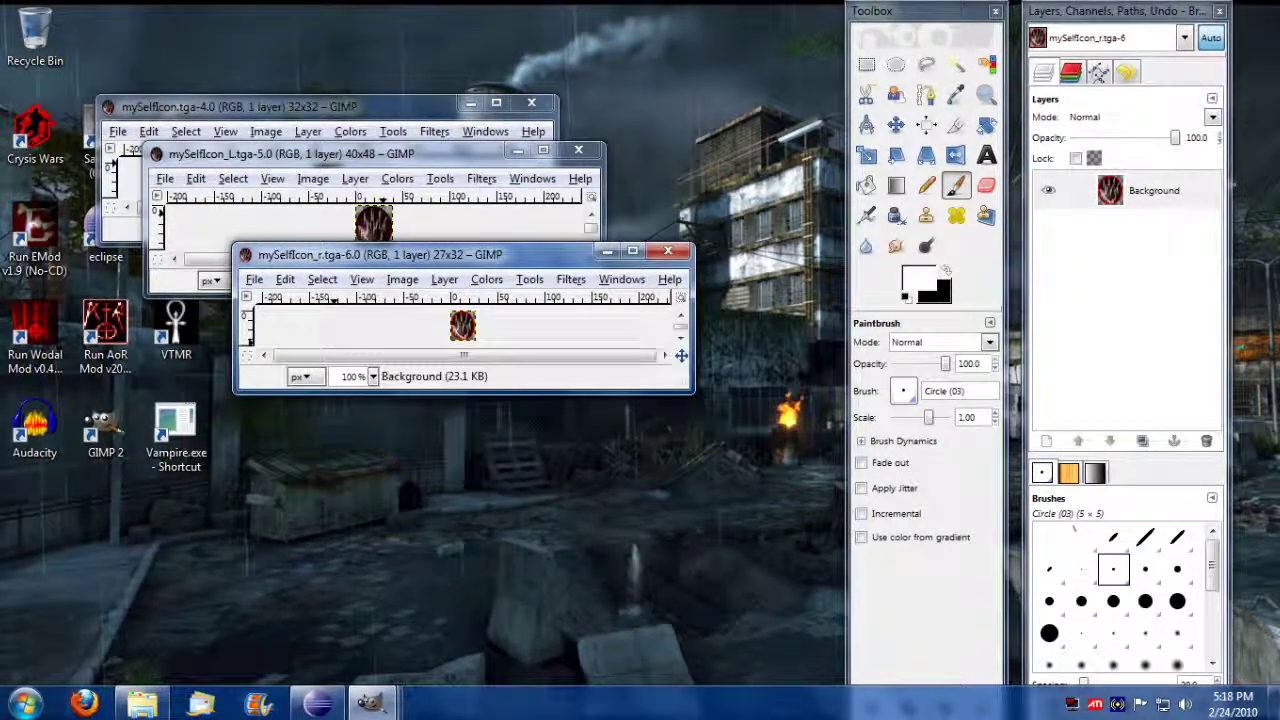
key(4)
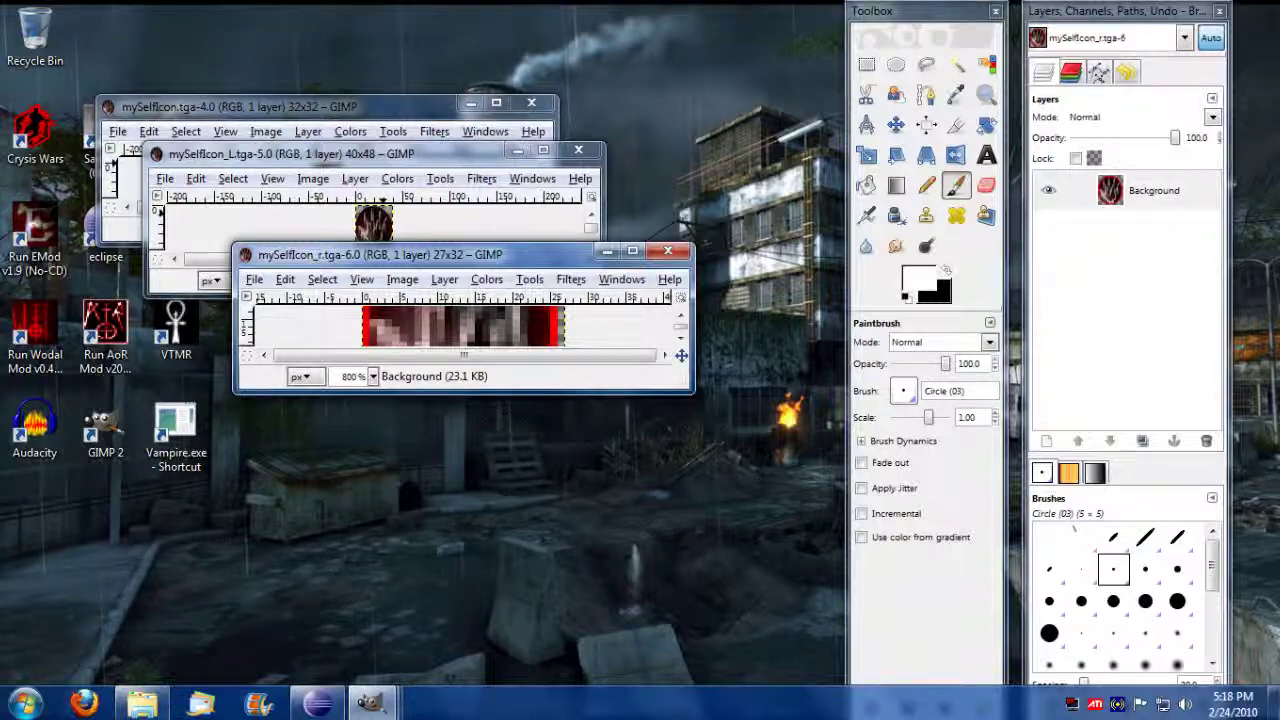
key(ctrl+j)
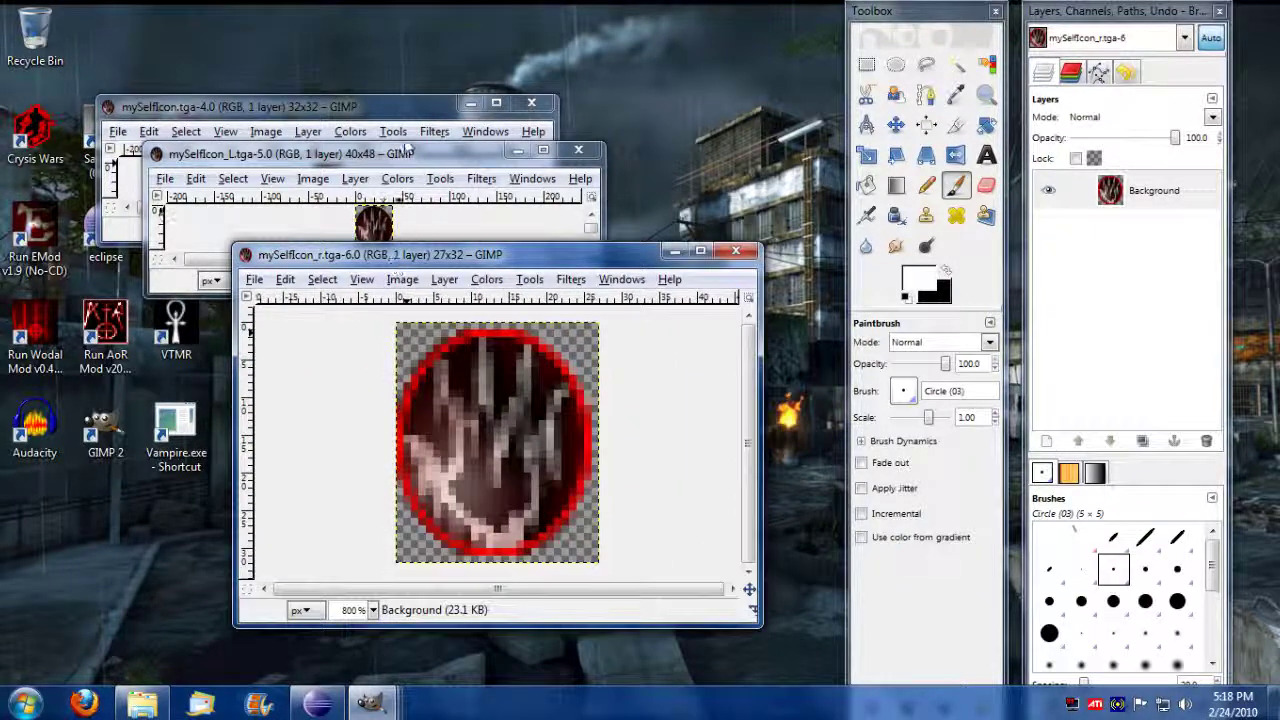
Enlarge mySelfIcon_L at 400% and paint a white vertical and horizontal bar.
drag(408, 150, 582, 60)
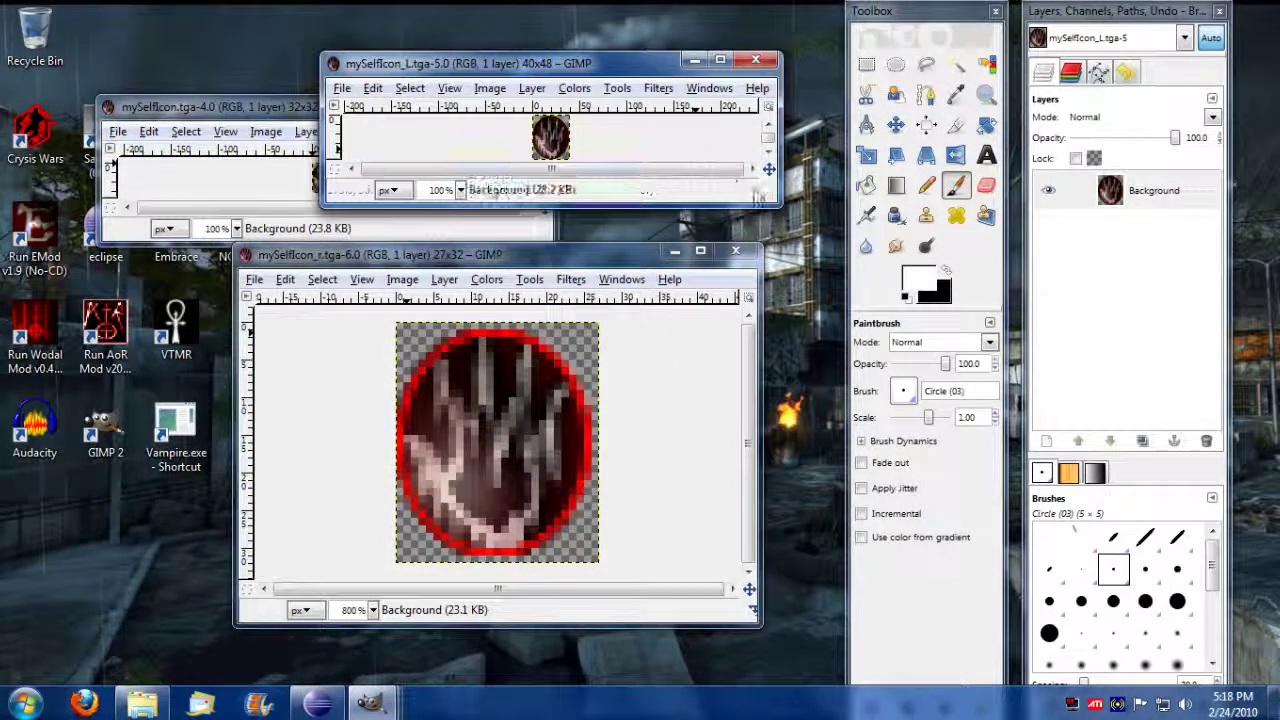
drag(779, 206, 800, 515)
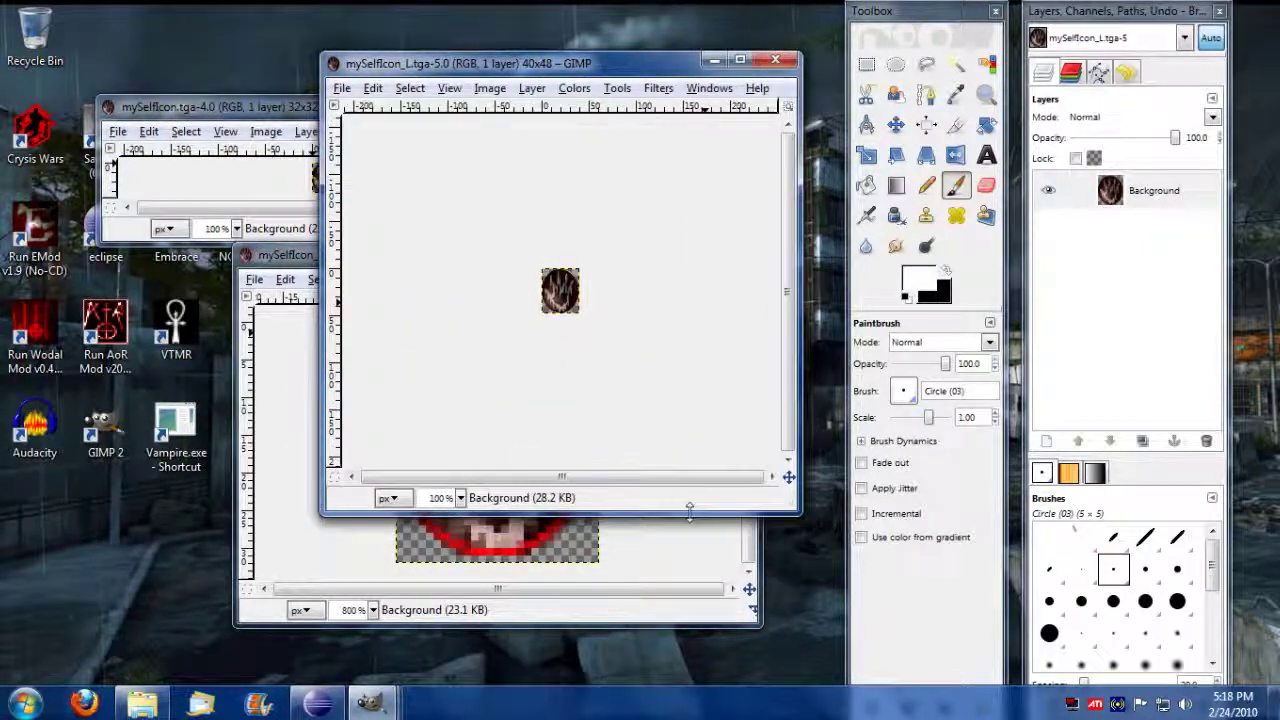
key(4)
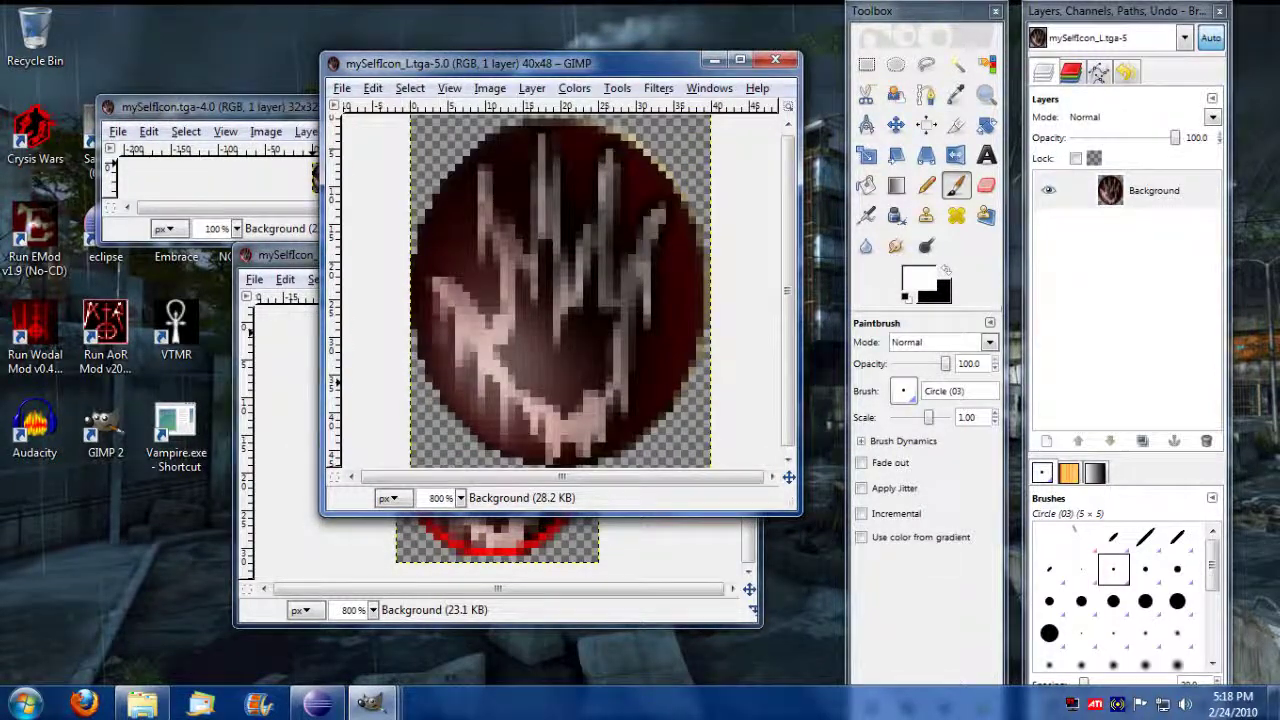
key(3)
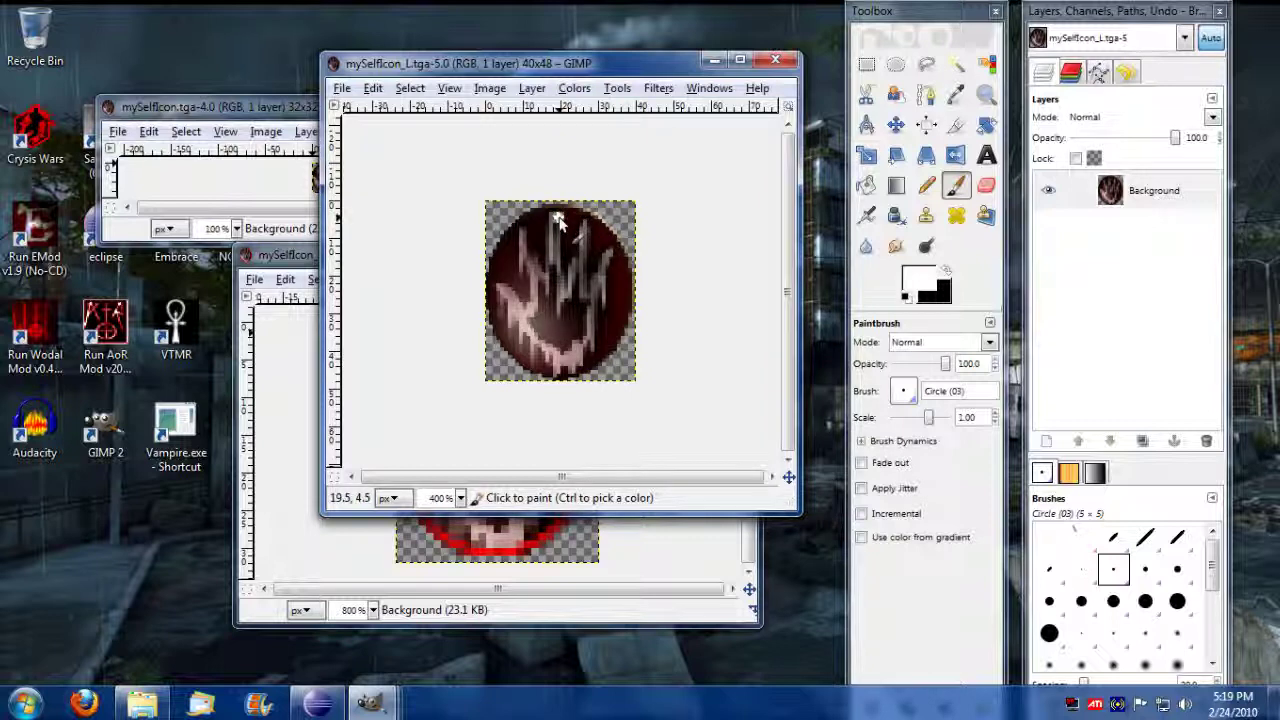
drag(561, 273, 561, 376)
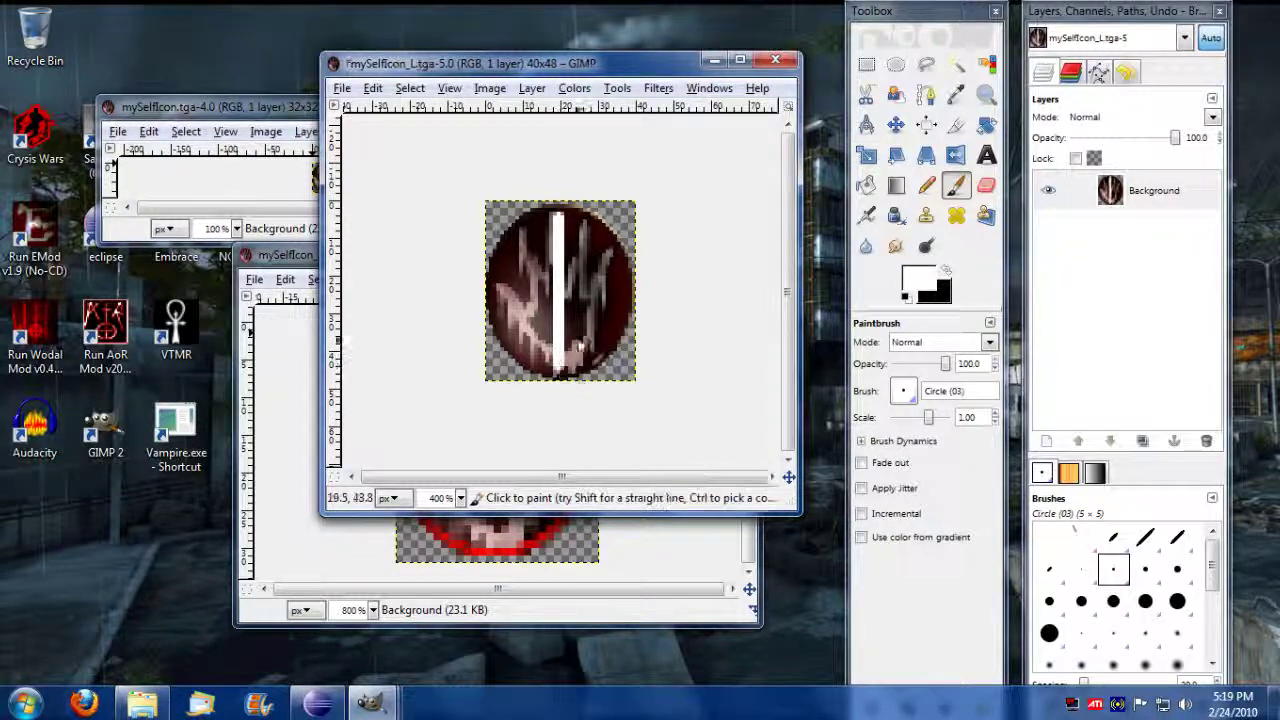
drag(614, 292, 524, 294)
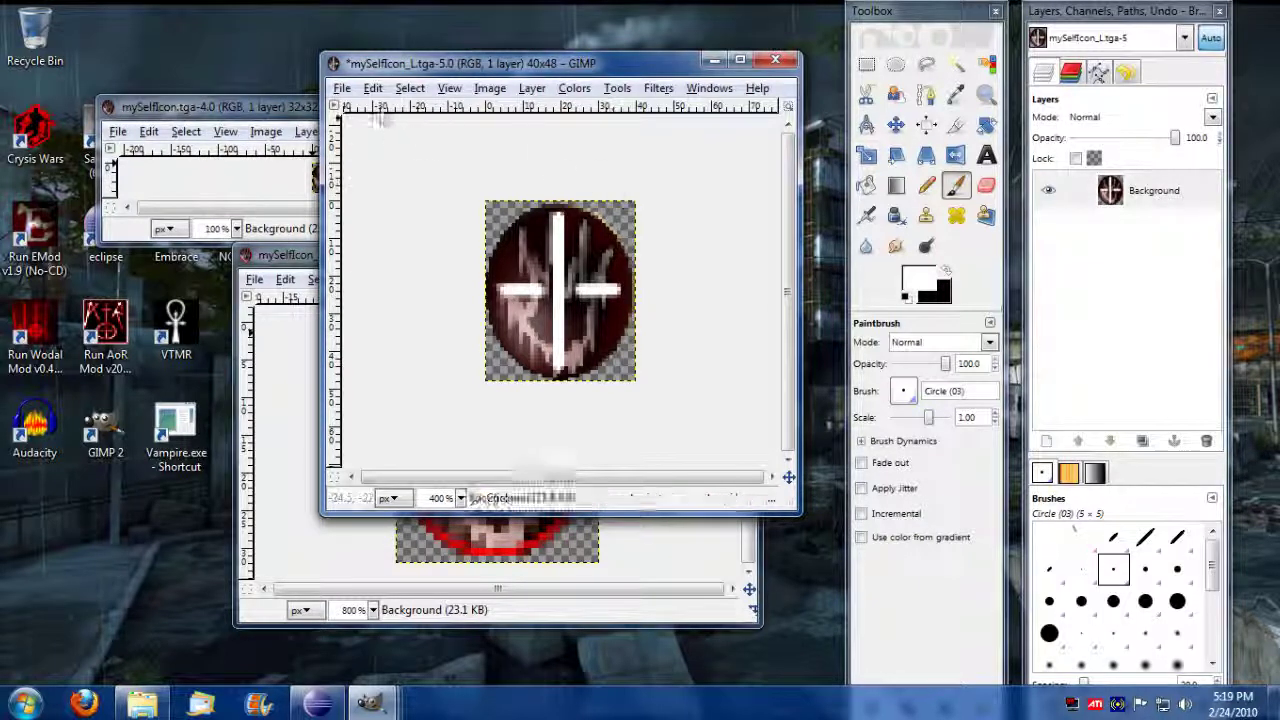
Save mySelfIcon_L.tga over the original in icons and close it.
click(343, 90)
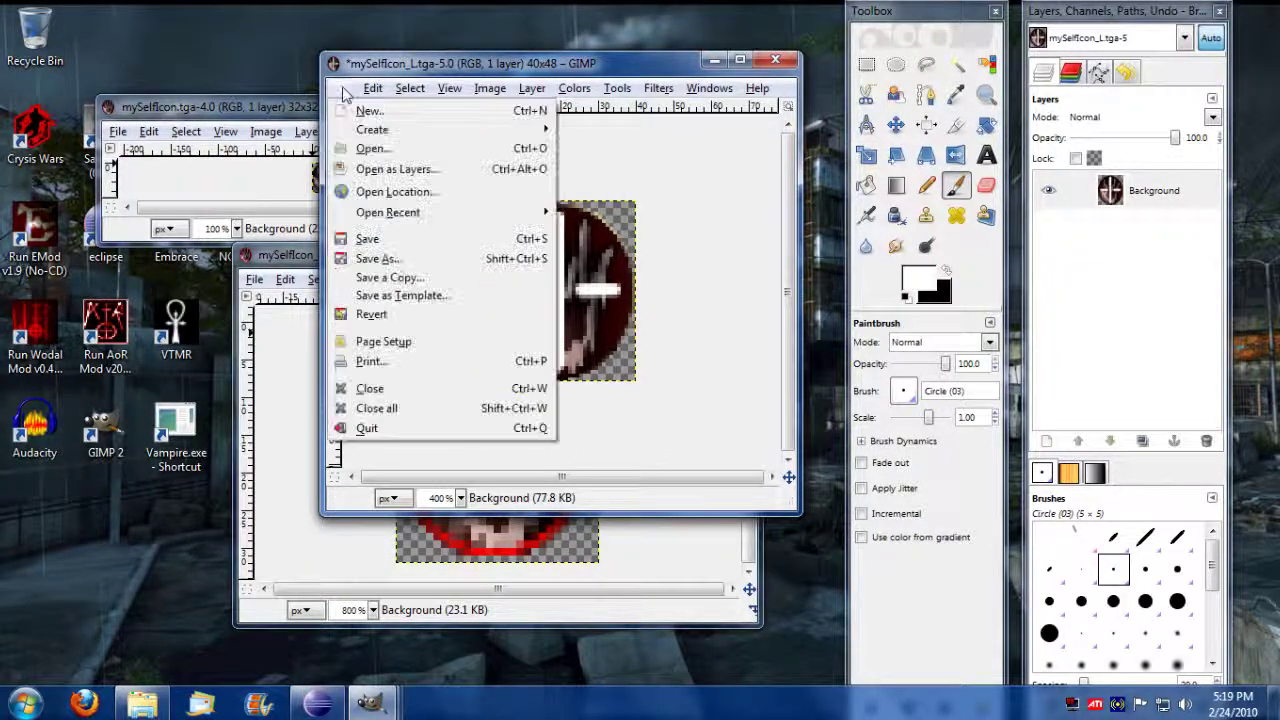
click(412, 260)
click(600, 363)
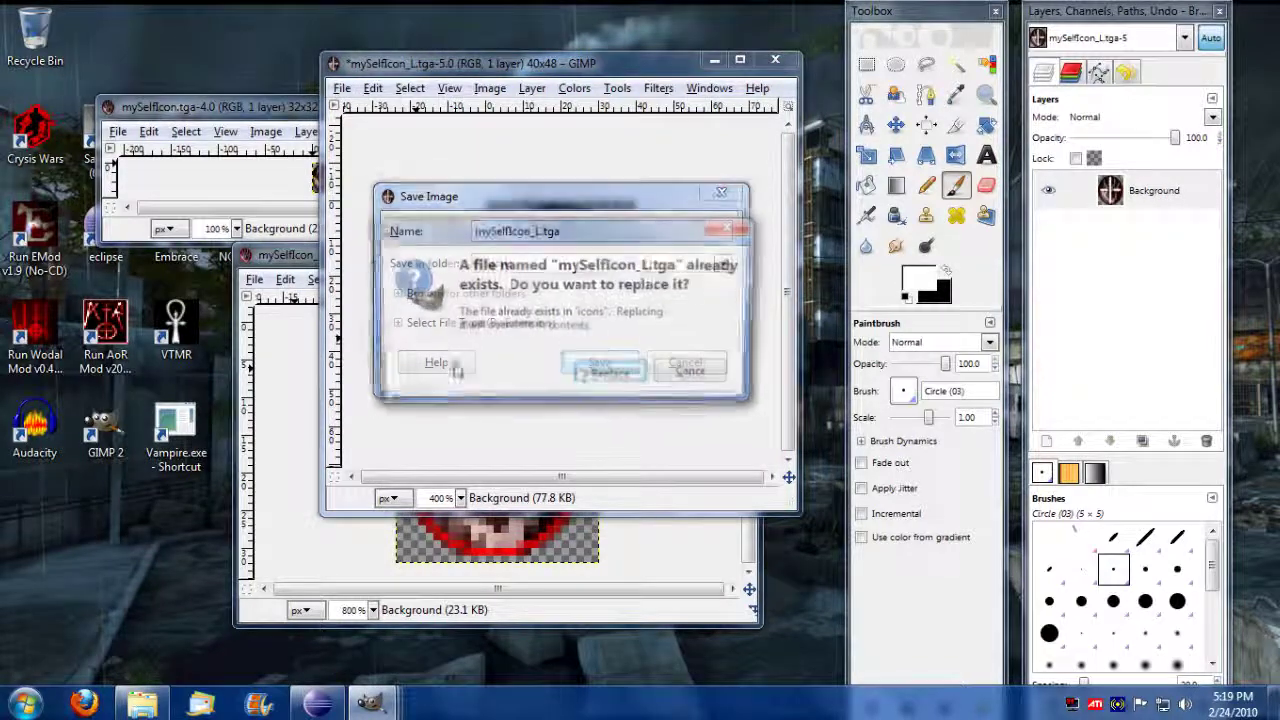
click(609, 377)
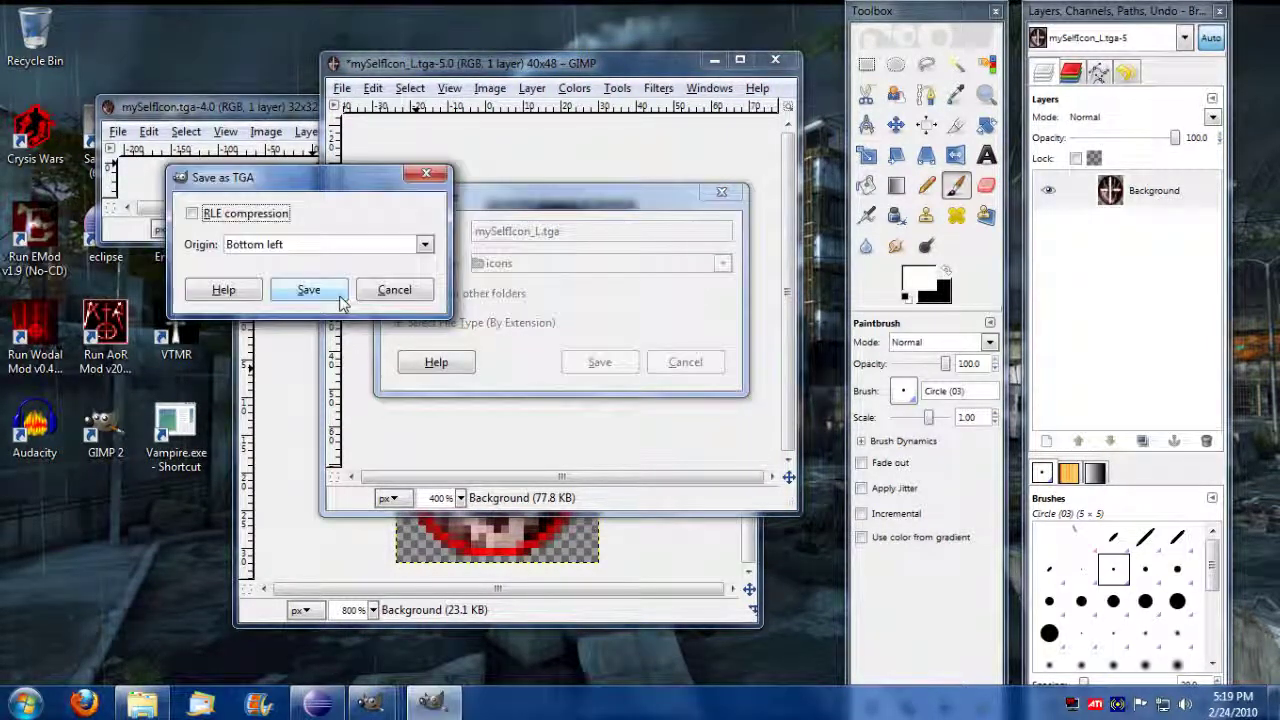
click(309, 290)
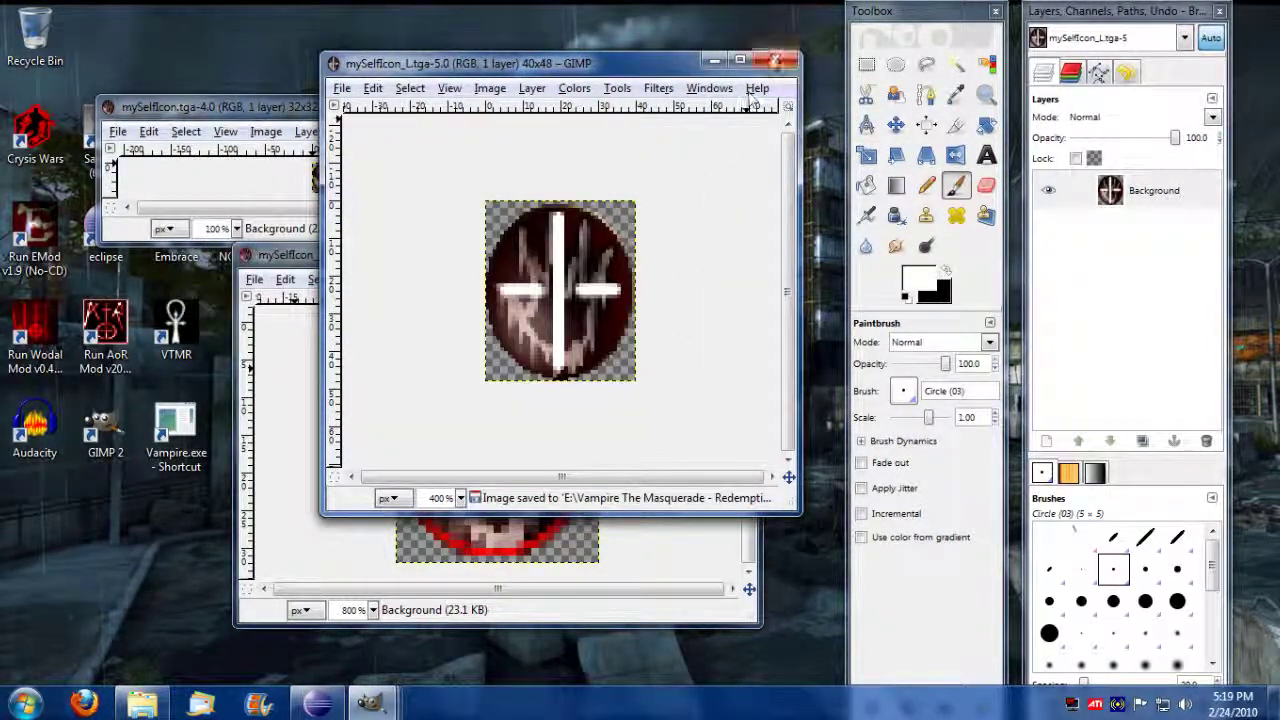
click(775, 60)
Paint a white cross on mySelfIcon_r: a vertical bar with left and right arms.
drag(485, 258, 517, 142)
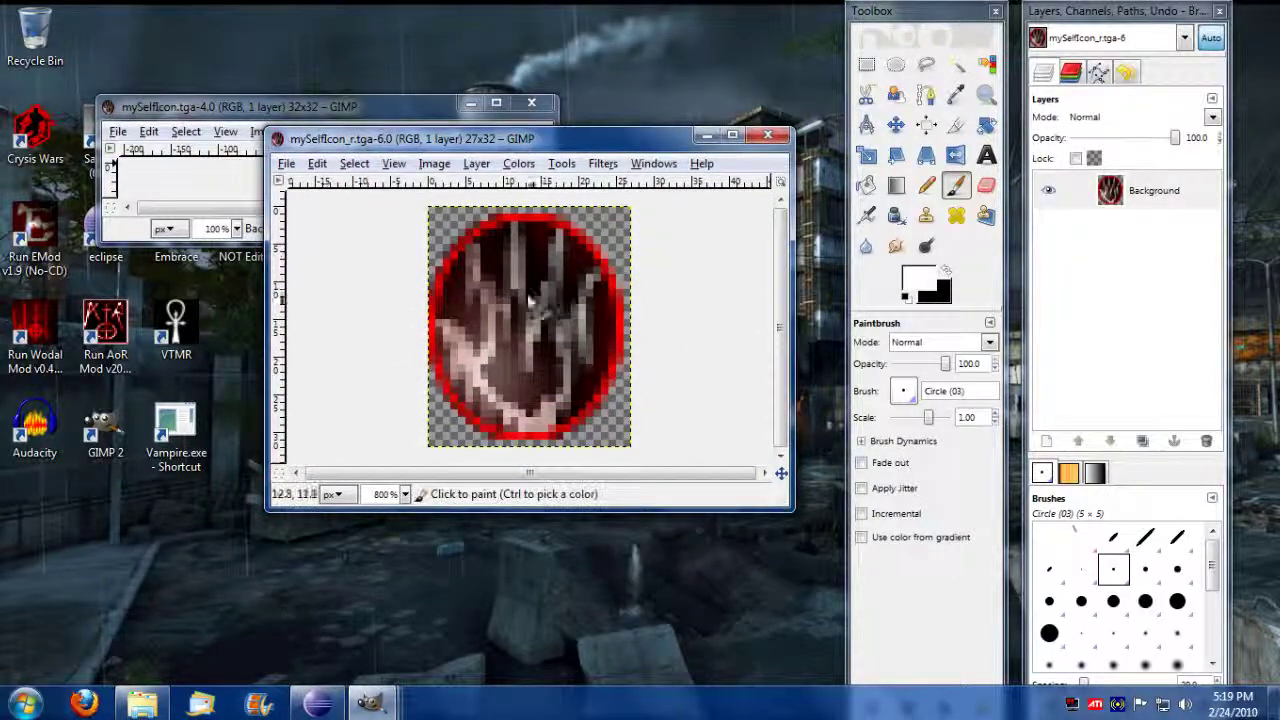
drag(530, 257, 531, 412)
drag(598, 332, 608, 330)
drag(481, 325, 452, 323)
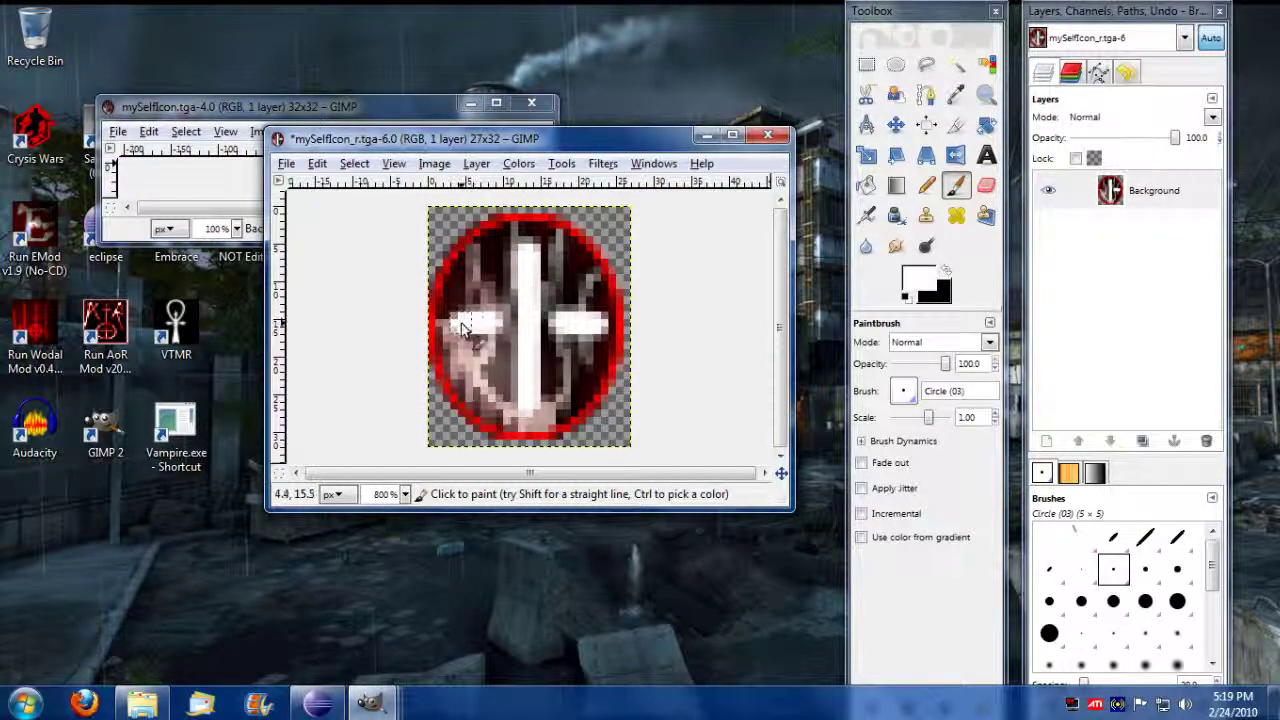
Enlarge the mySelfIcon image and paint a white cross on it.
click(480, 106)
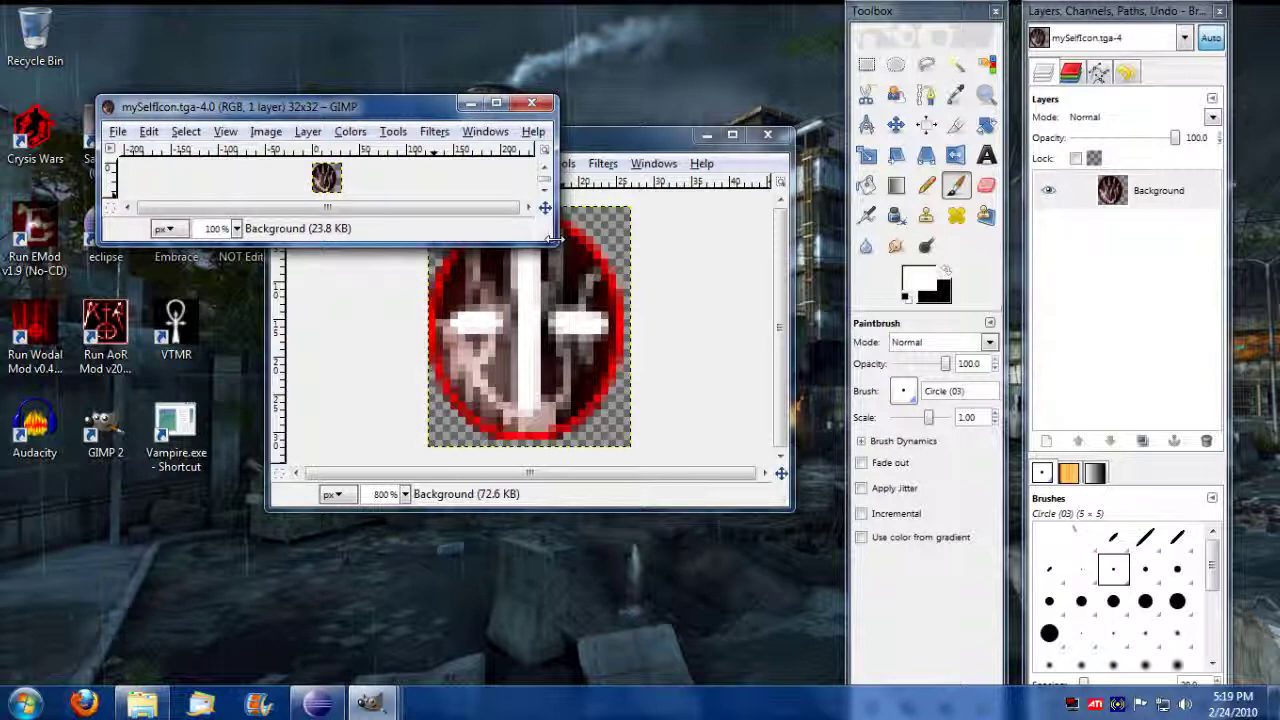
drag(551, 238, 632, 498)
scroll(217, 484, up, 1)
scroll(217, 484, up, 2)
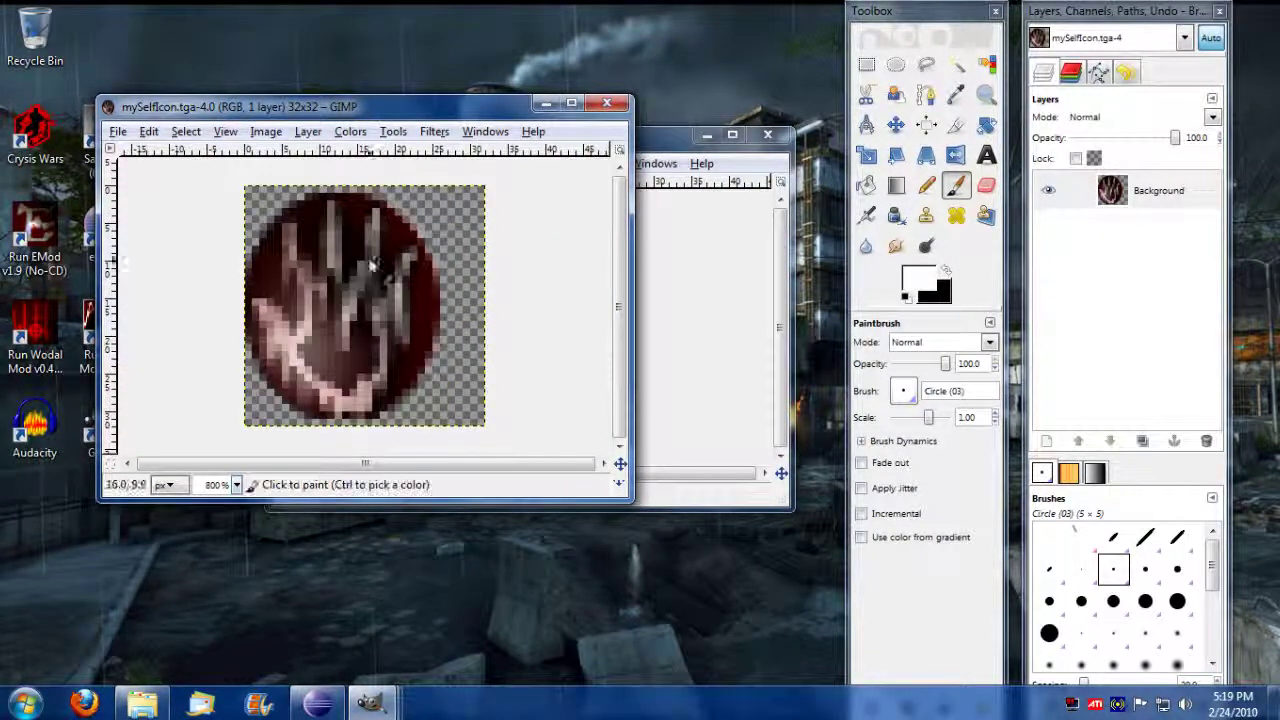
drag(340, 228, 342, 385)
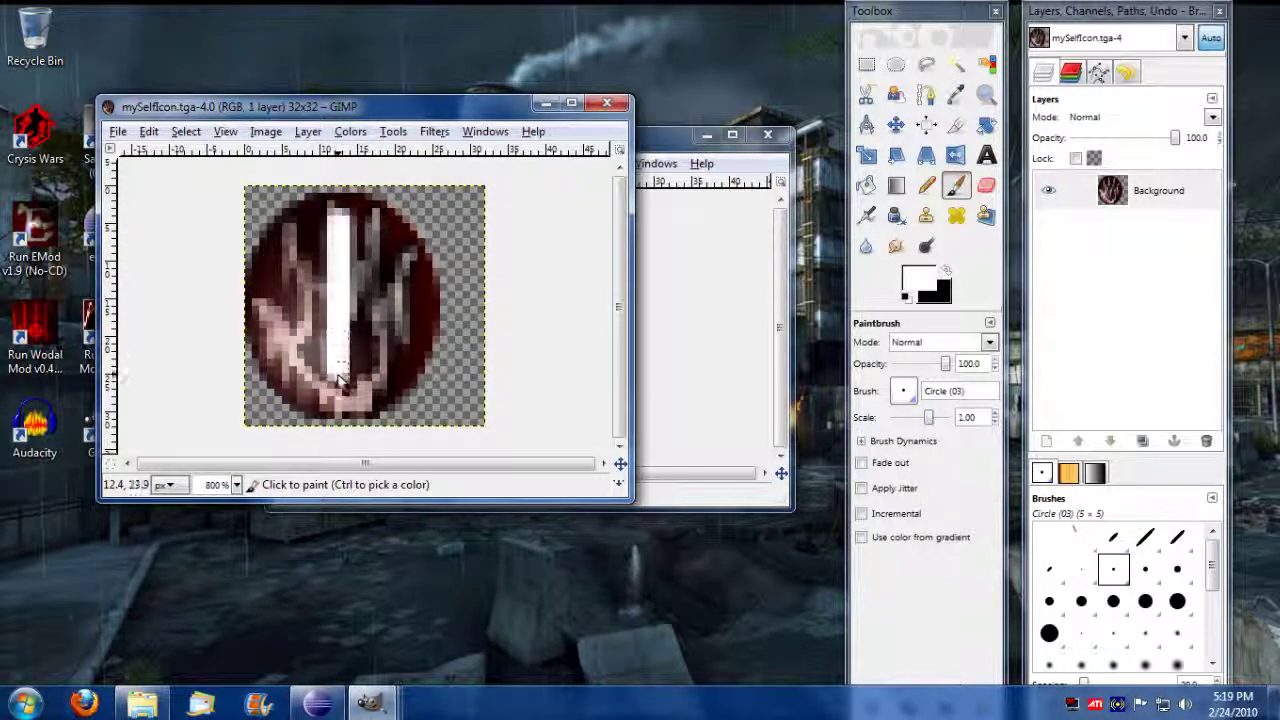
drag(358, 300, 415, 302)
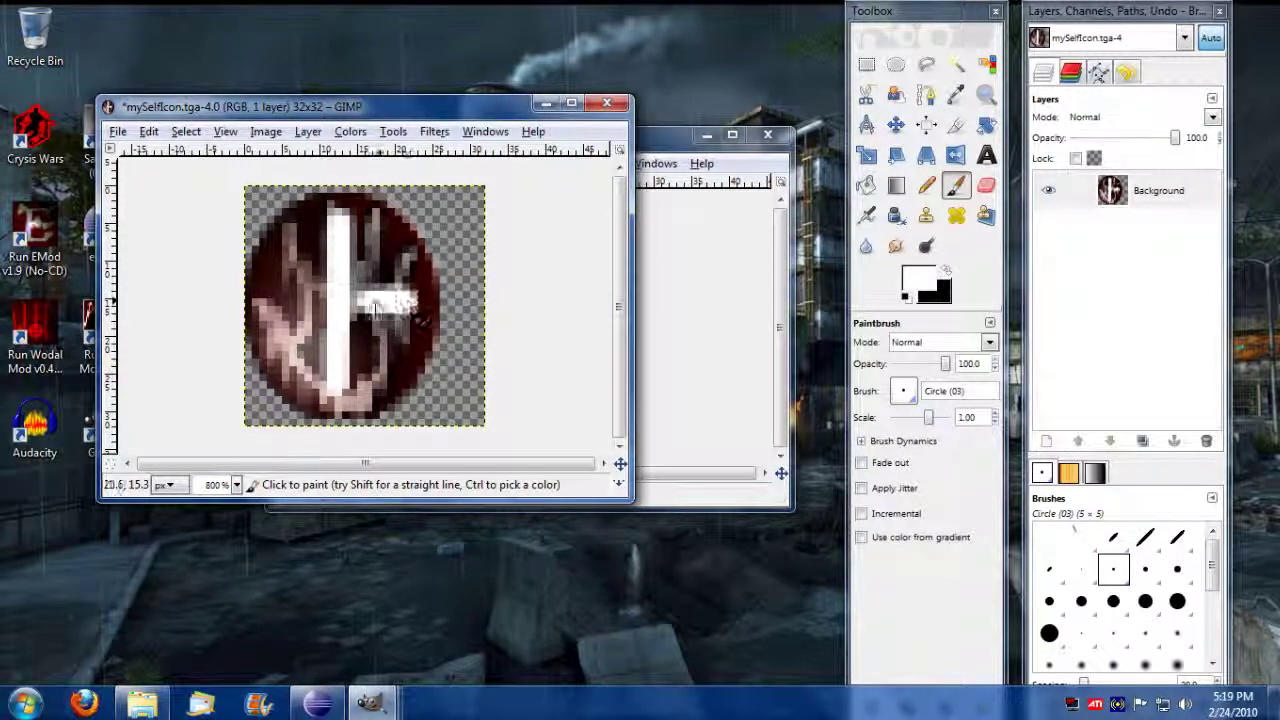
drag(313, 308, 289, 308)
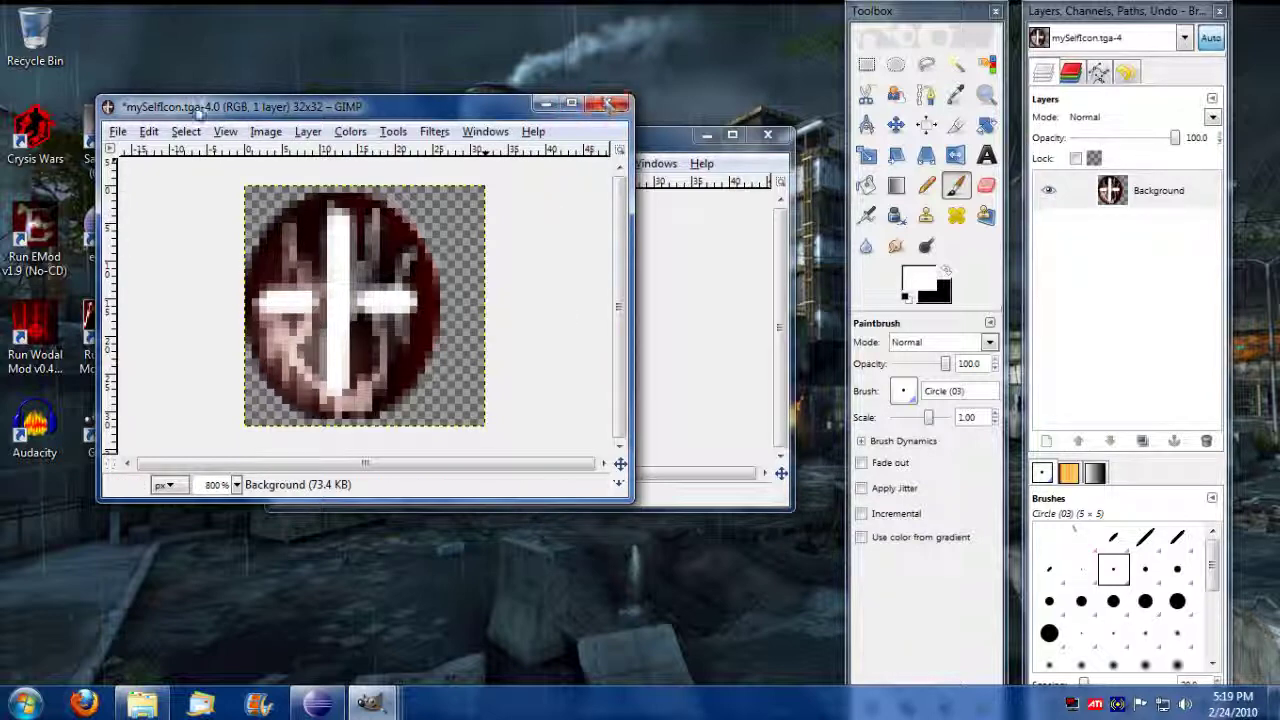
Save mySelfIcon.tga over the original in icons and close it.
click(117, 131)
click(180, 317)
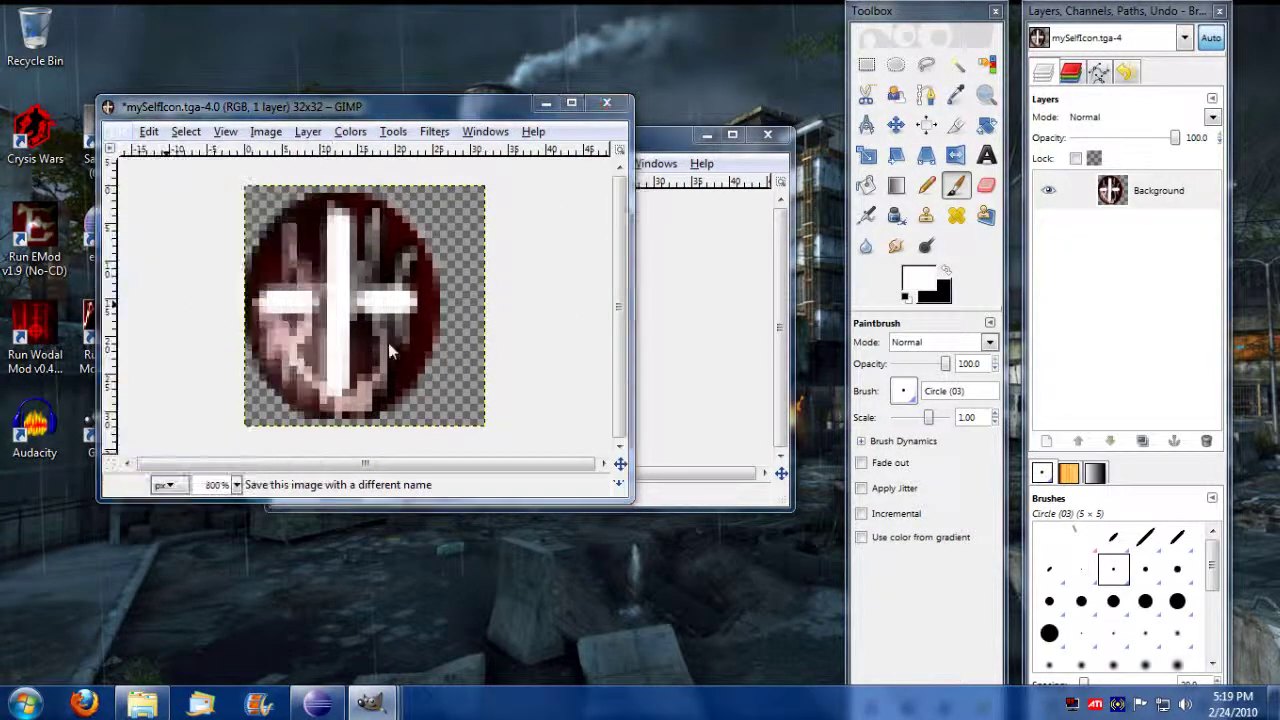
click(598, 362)
click(606, 375)
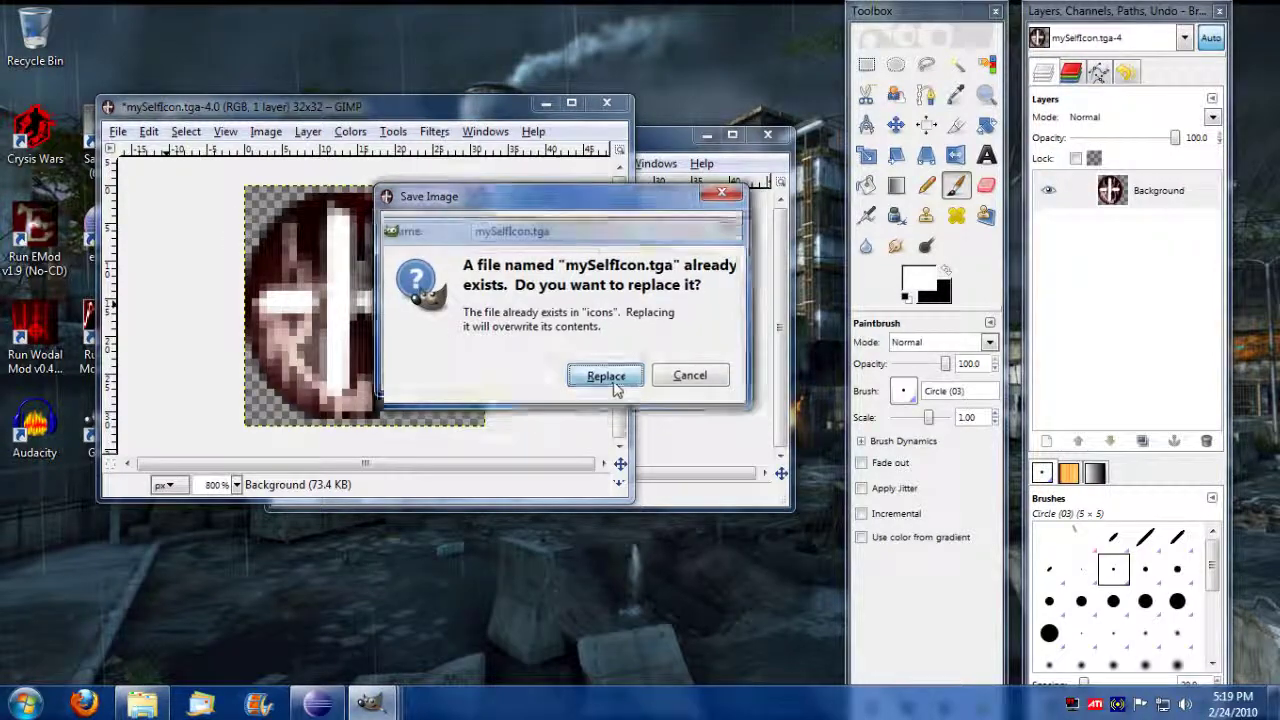
click(188, 172)
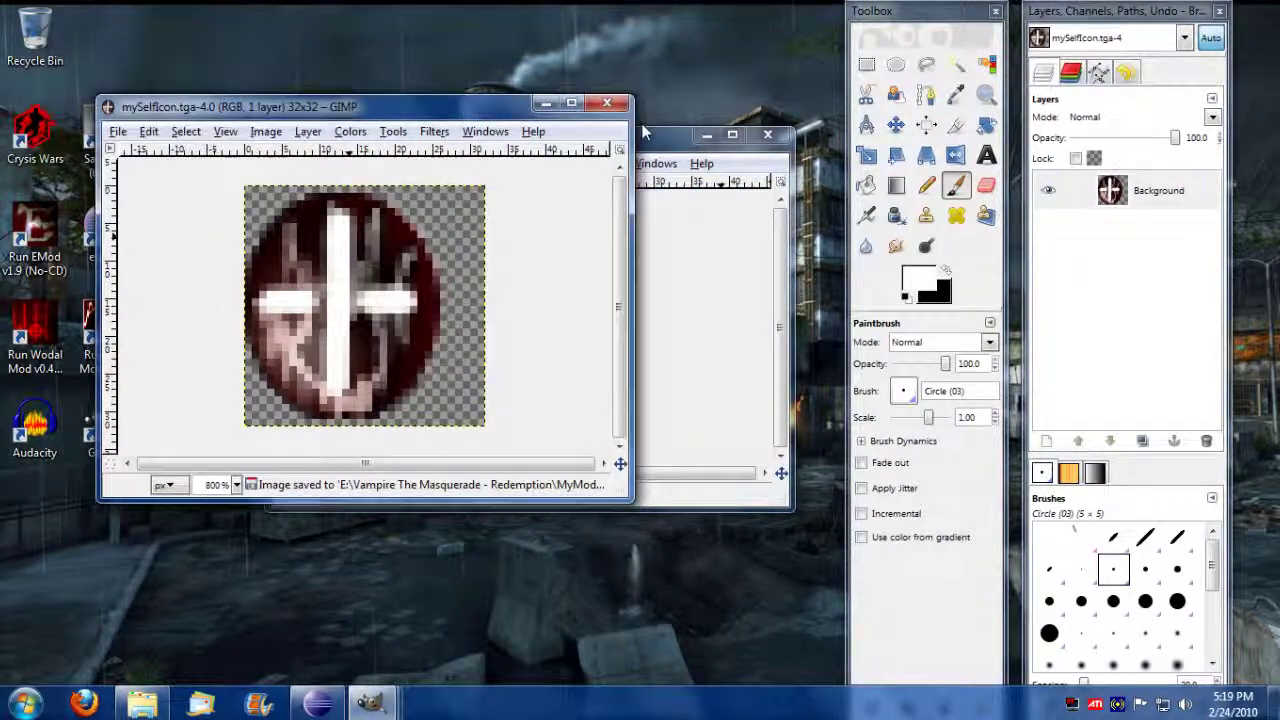
click(604, 104)
Save mySelfIcon_r.tga over the original in icons and close it.
click(285, 163)
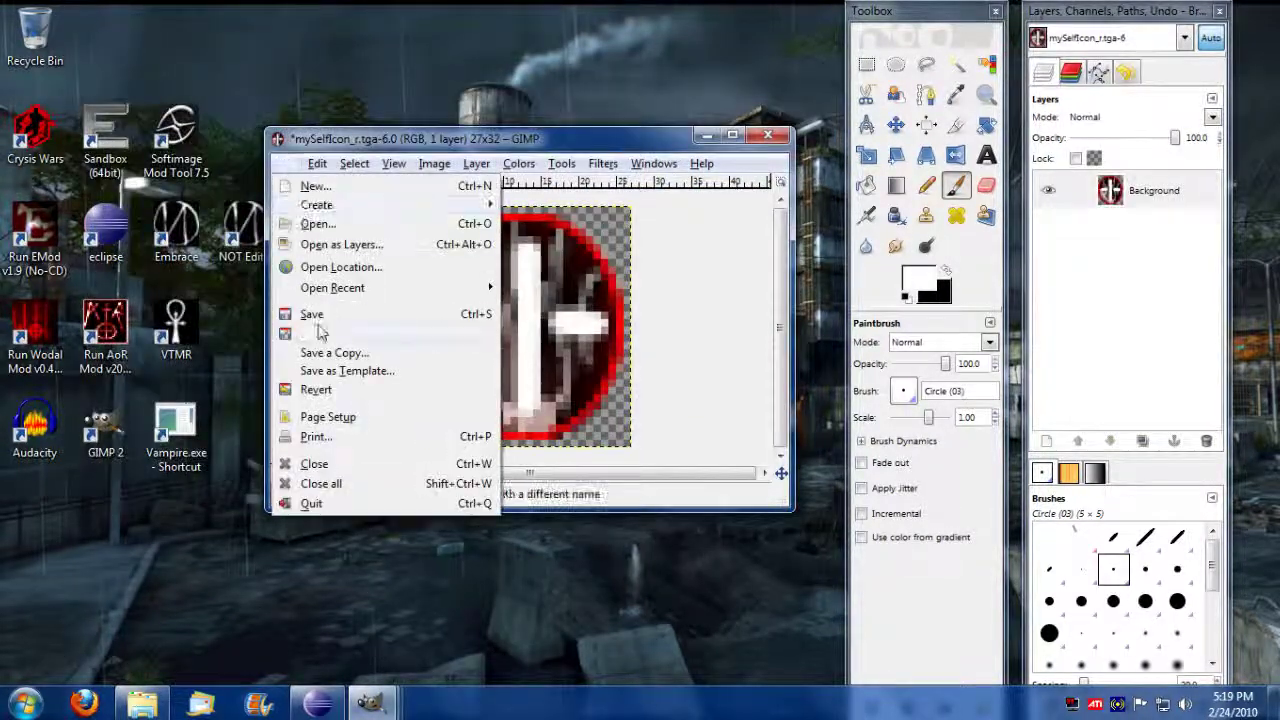
click(323, 340)
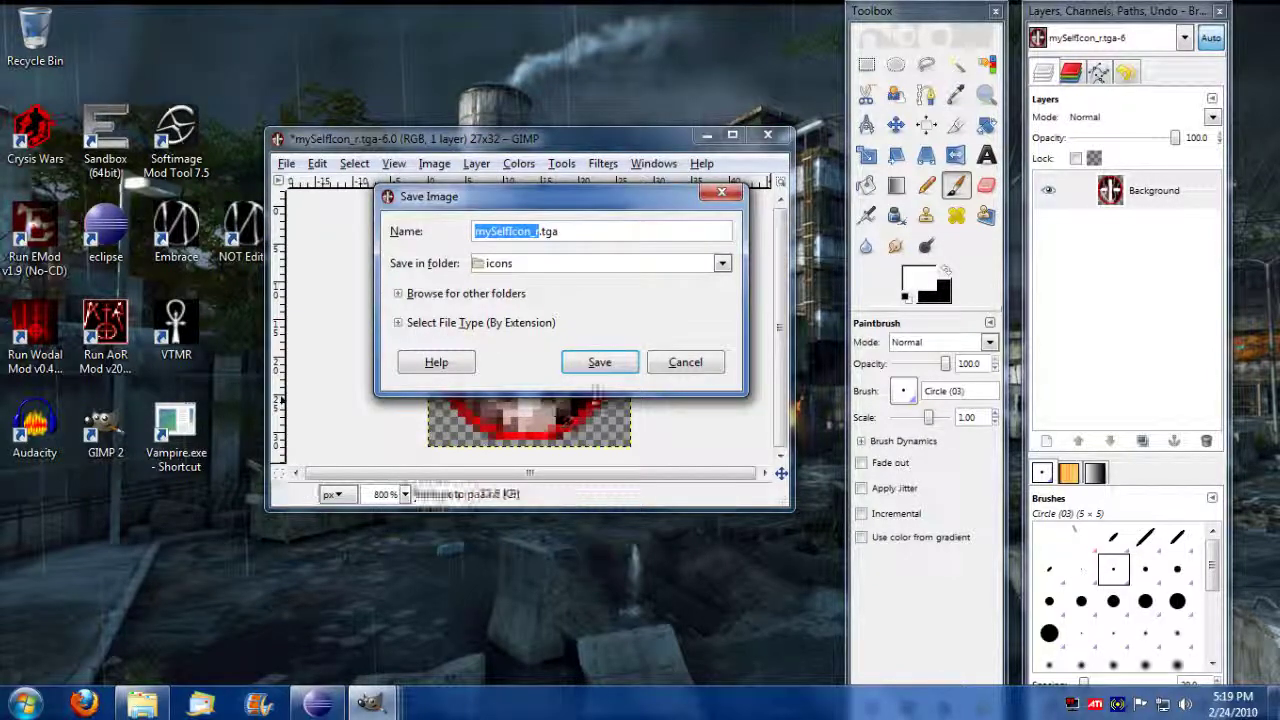
click(600, 363)
click(608, 374)
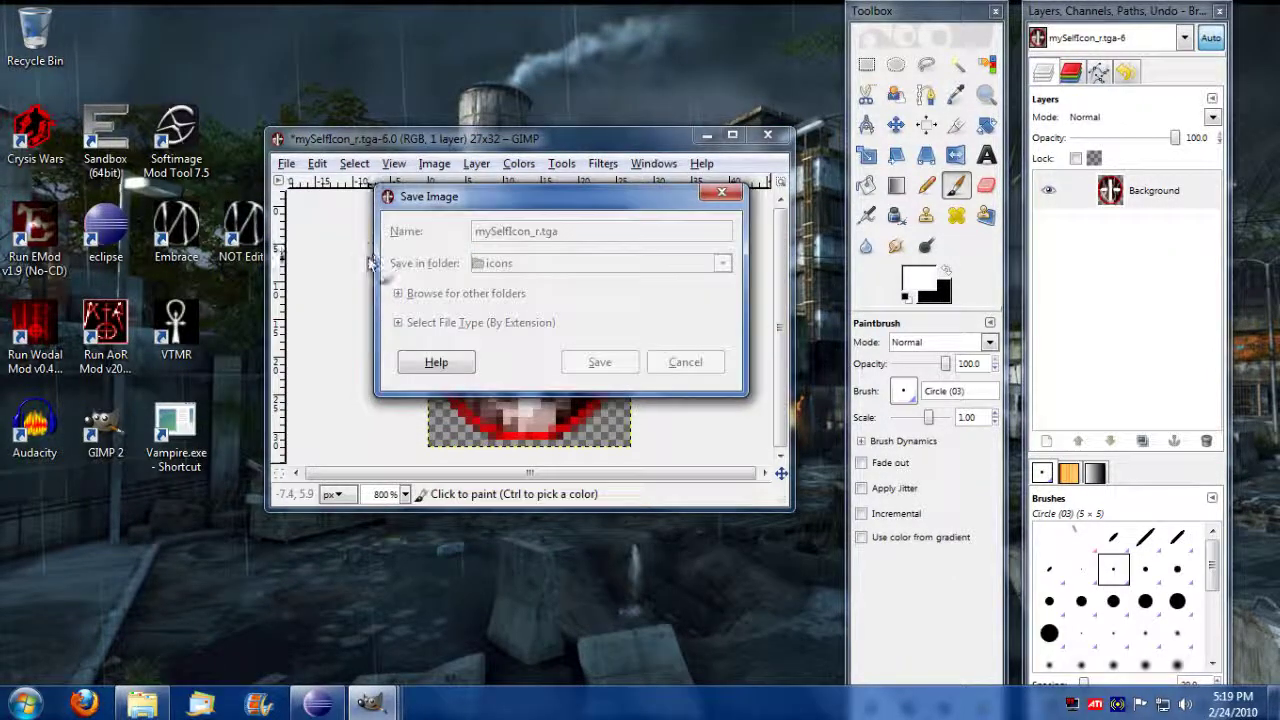
click(261, 242)
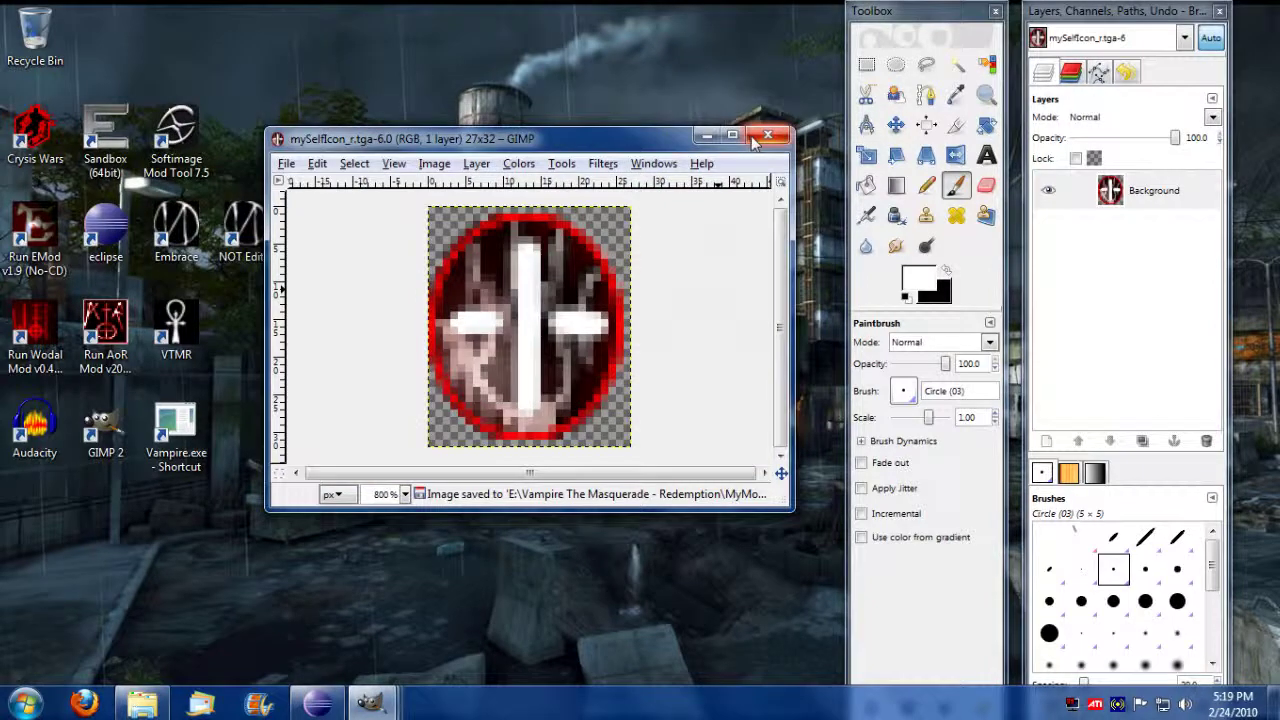
click(787, 135)
Bring up the three myTargetIcon images, enlarge their windows and zoom myTargetIcon_r to 400%.
mouse_move(370, 703)
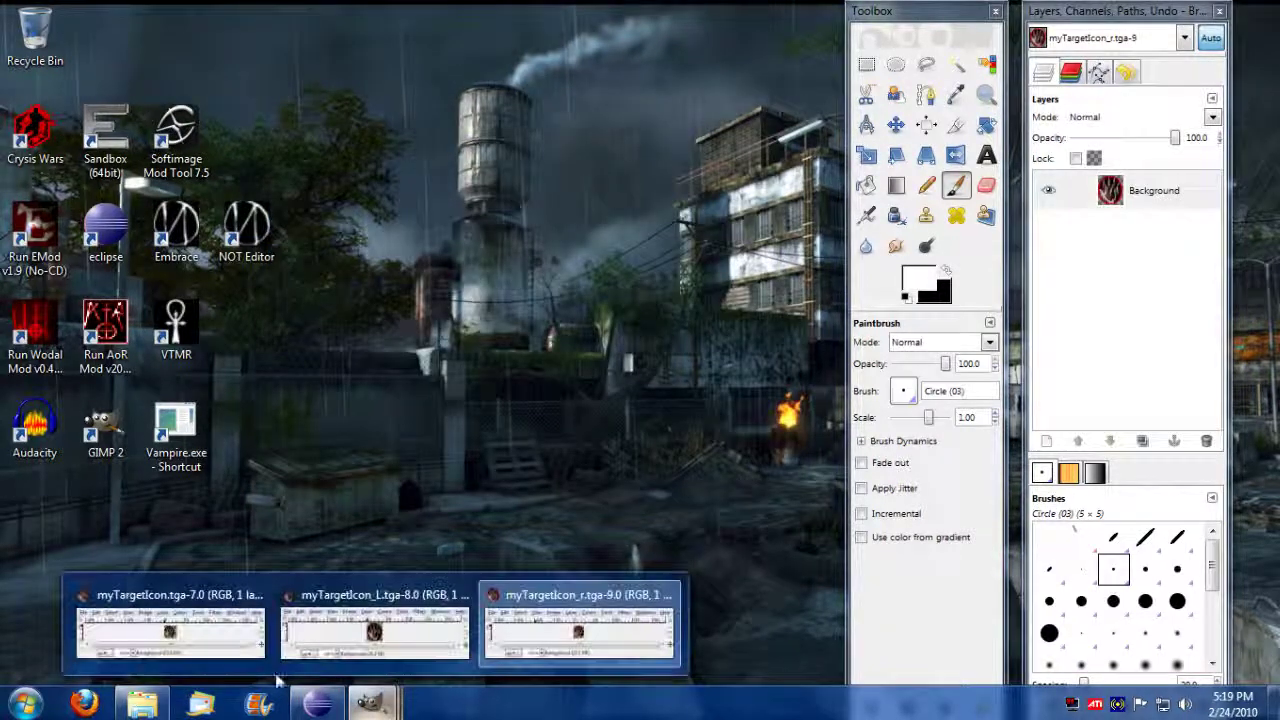
click(170, 625)
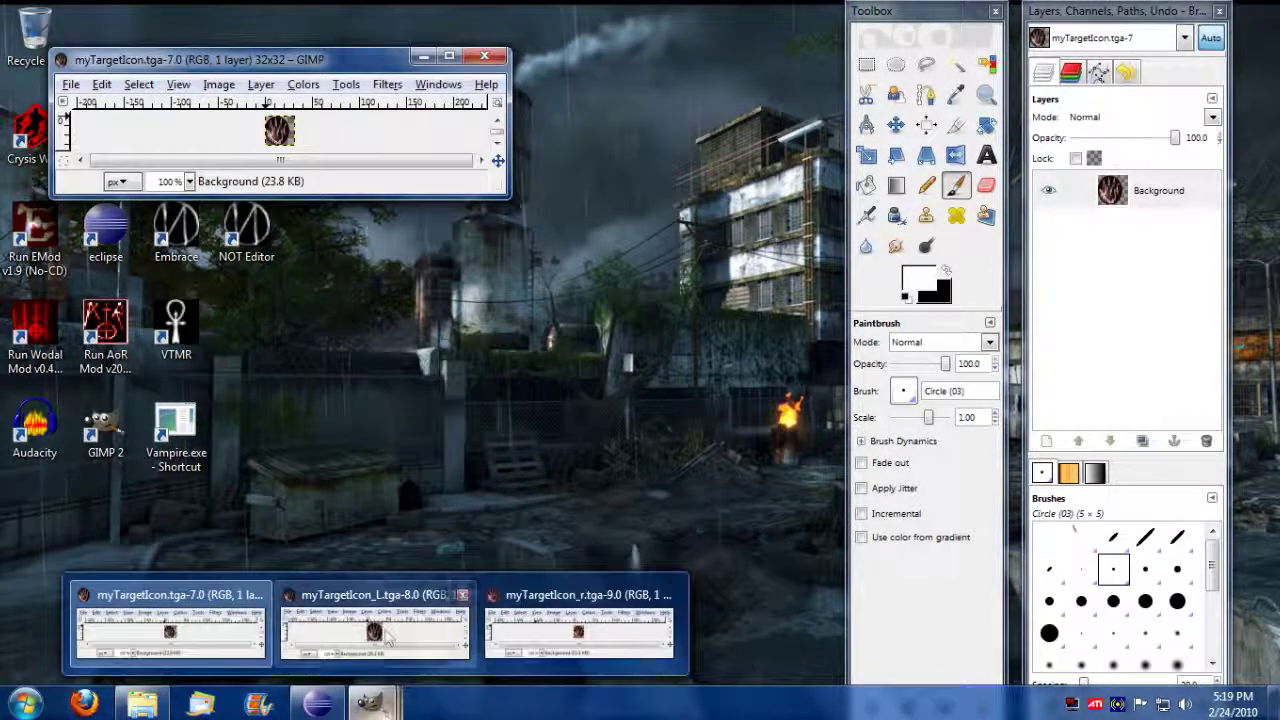
click(375, 625)
click(585, 625)
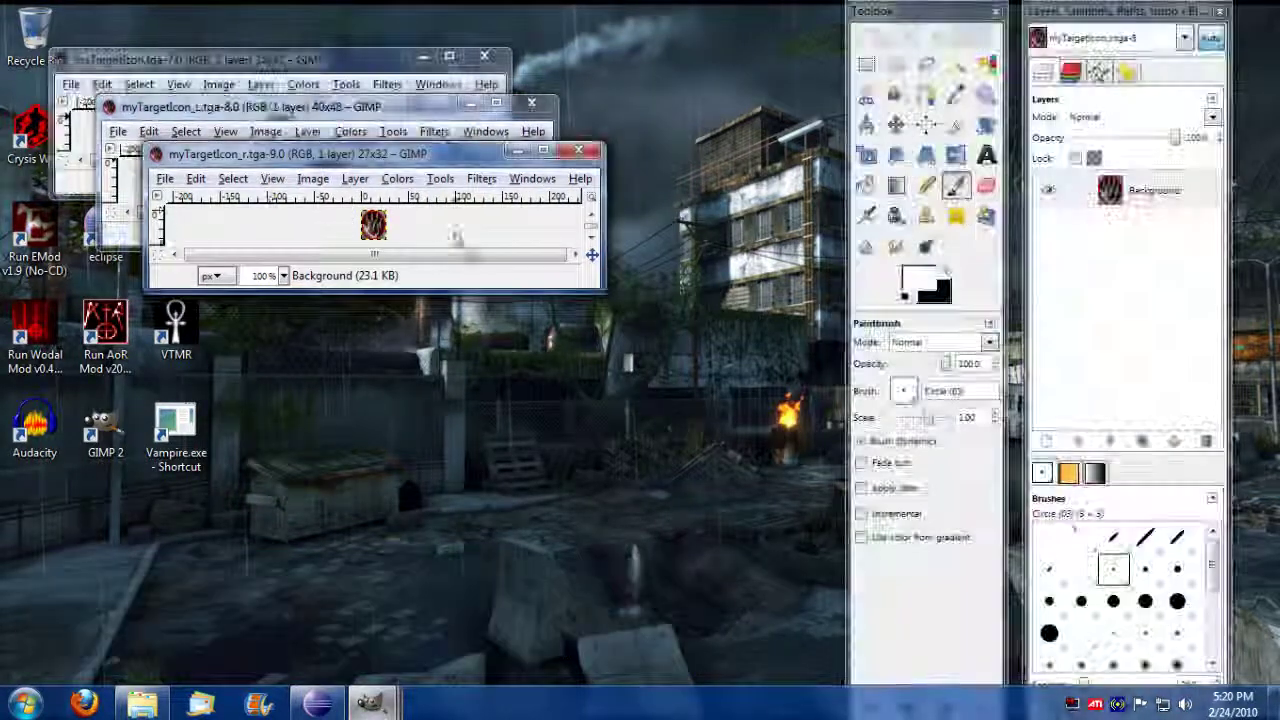
drag(411, 156, 571, 214)
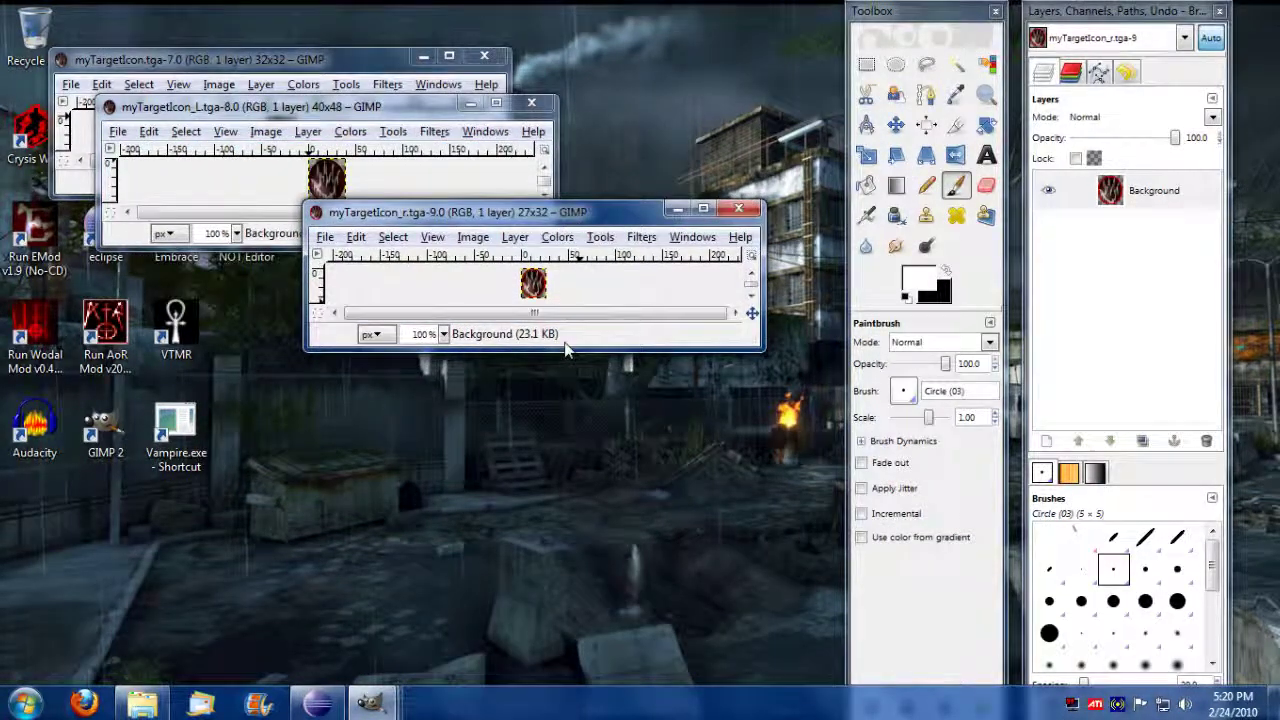
drag(565, 348, 565, 540)
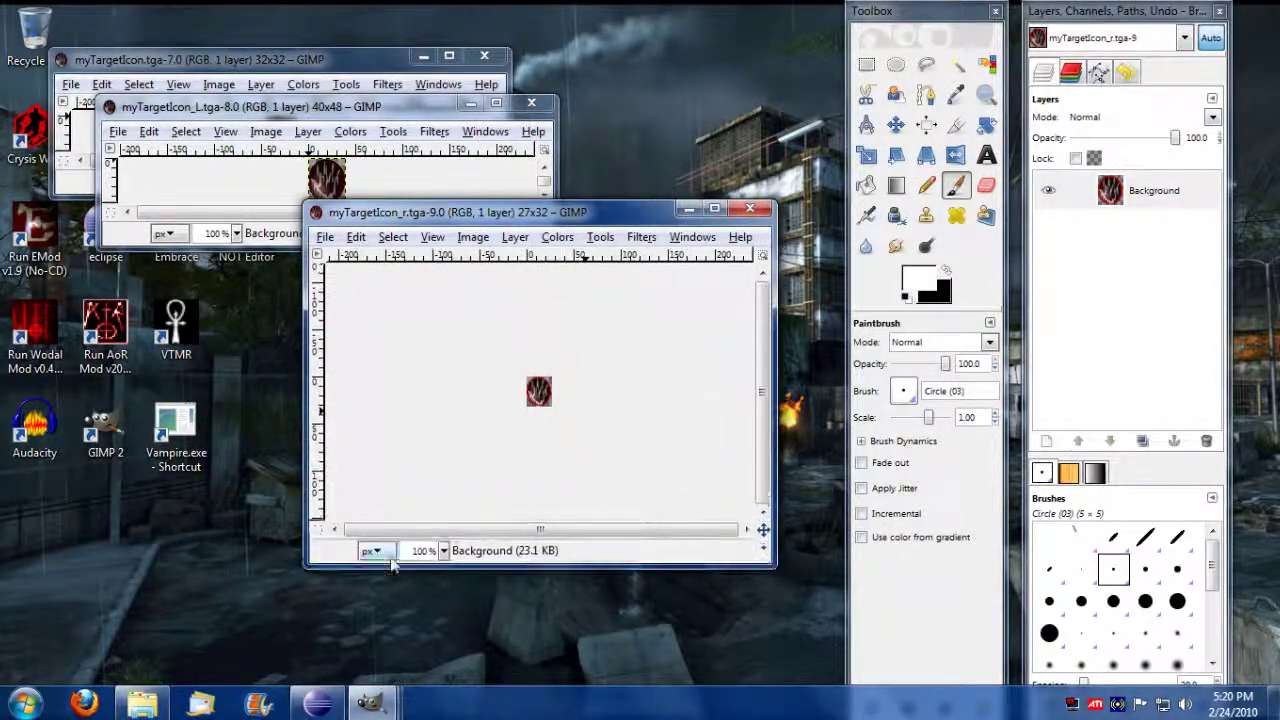
key(3)
key(3)
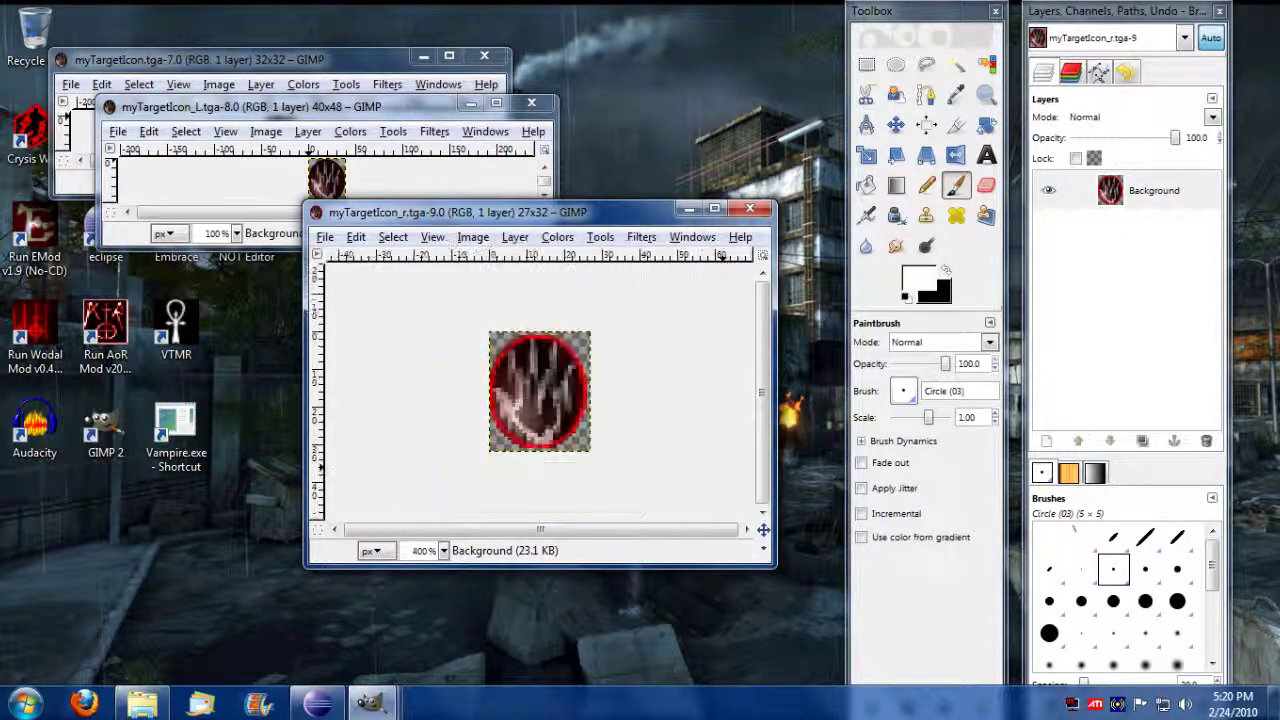
click(392, 168)
drag(552, 245, 621, 487)
key(3)
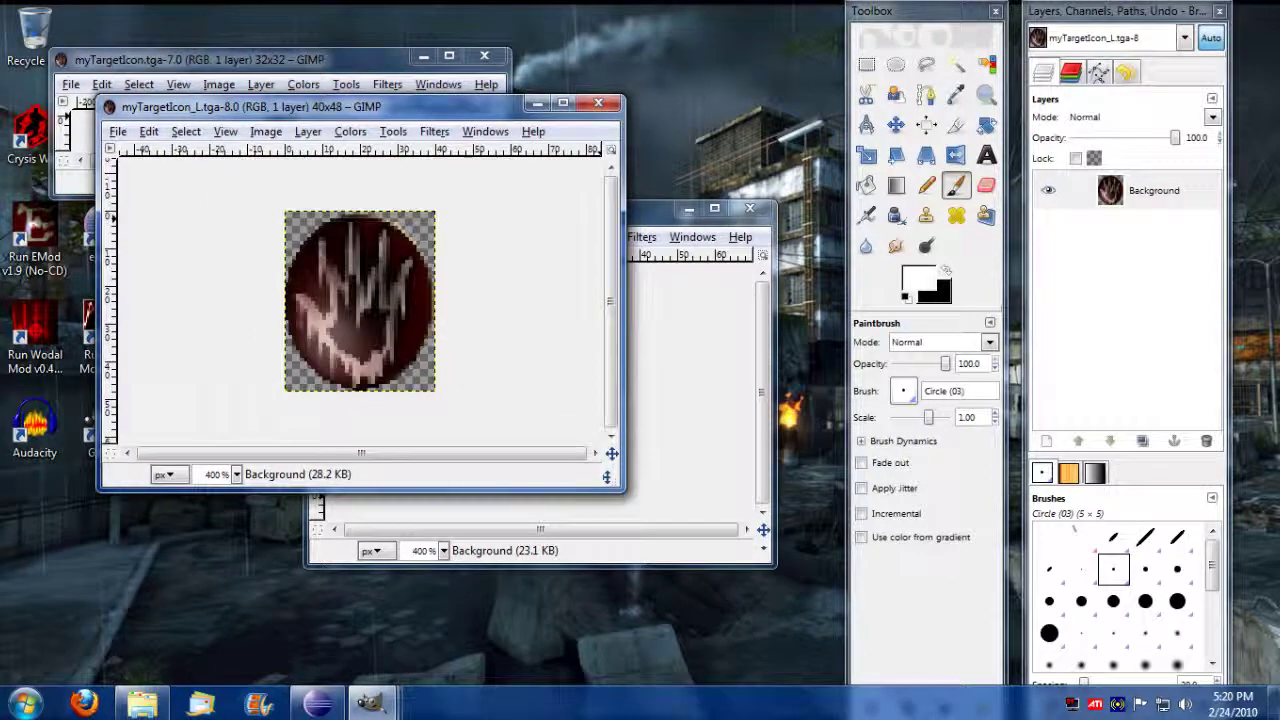
Zoom myTargetIcon.tga to 800% and paint a white X over the icon.
click(268, 60)
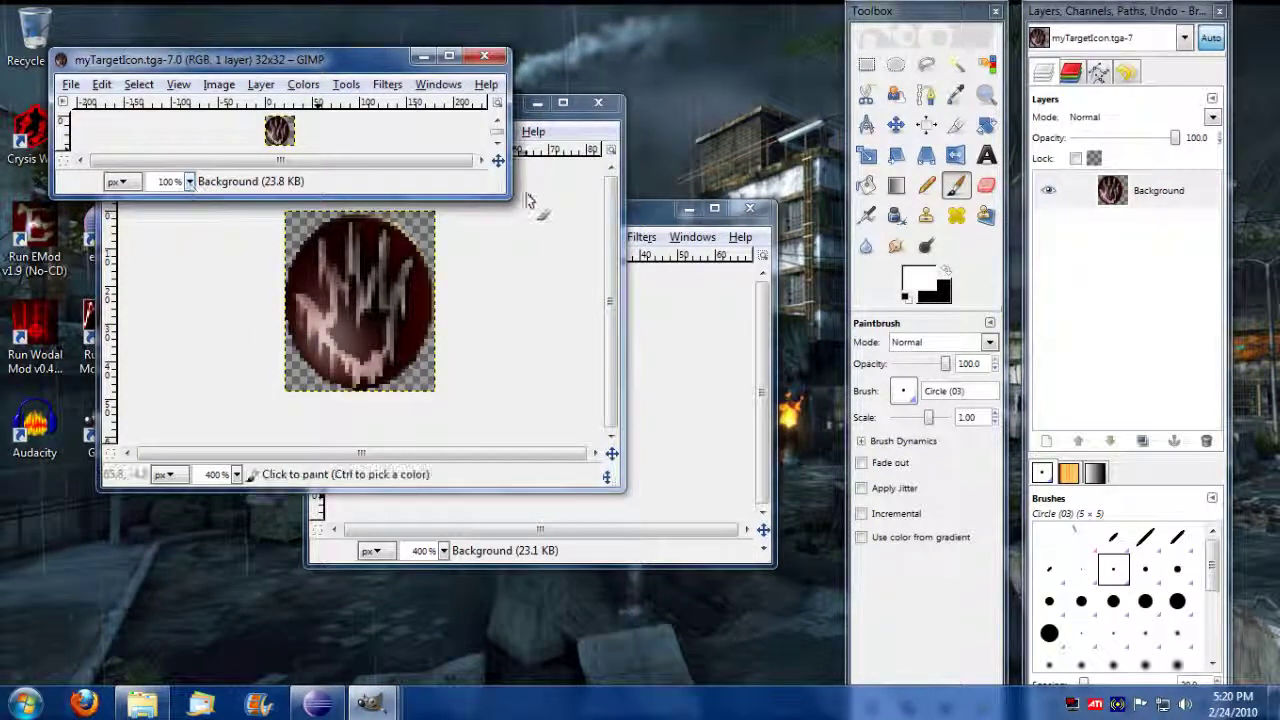
drag(510, 193, 652, 412)
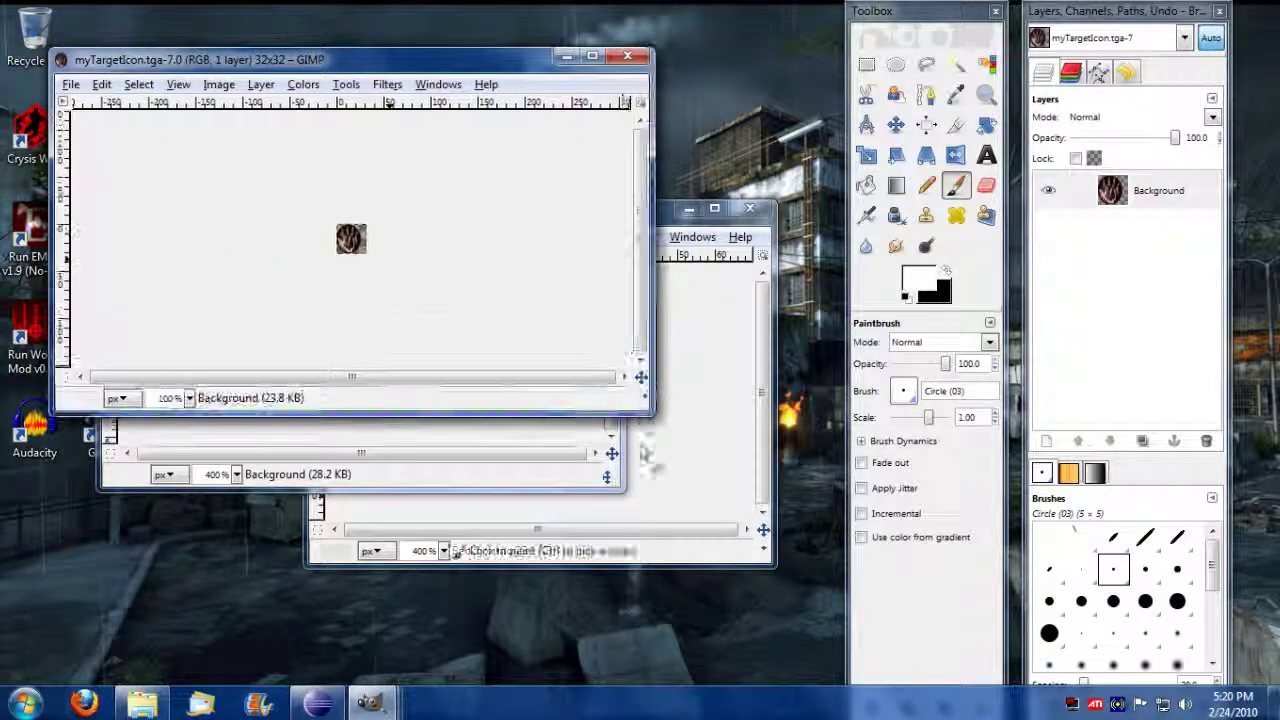
key(4)
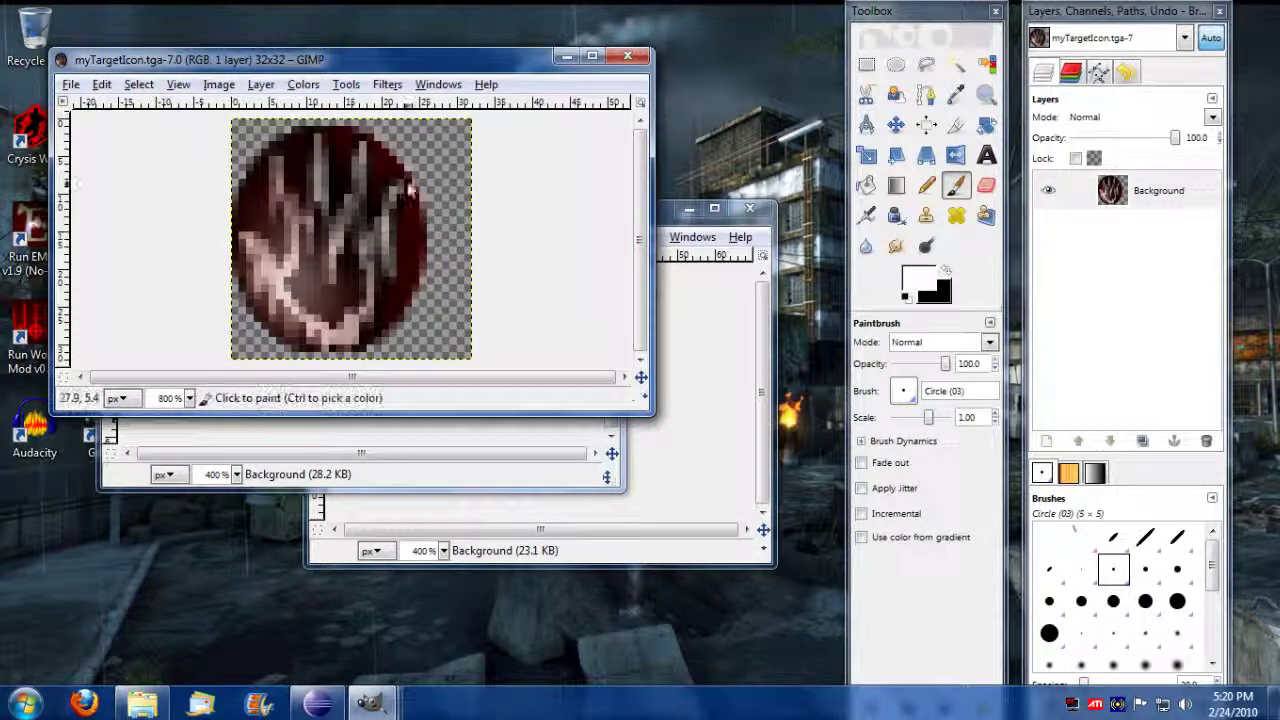
click(330, 178)
mouse_move(265, 200)
mouse_down()
mouse_move(325, 245)
mouse_move(405, 208)
mouse_up()
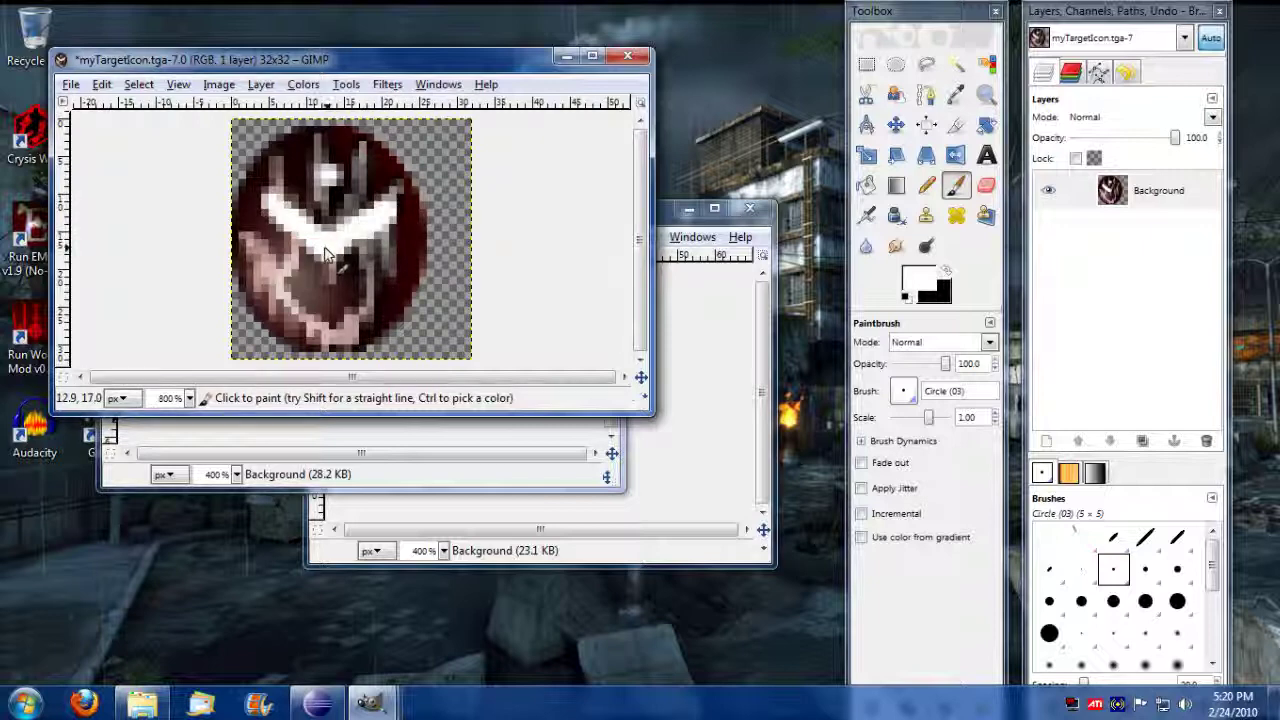
drag(335, 245, 378, 330)
drag(325, 275, 298, 340)
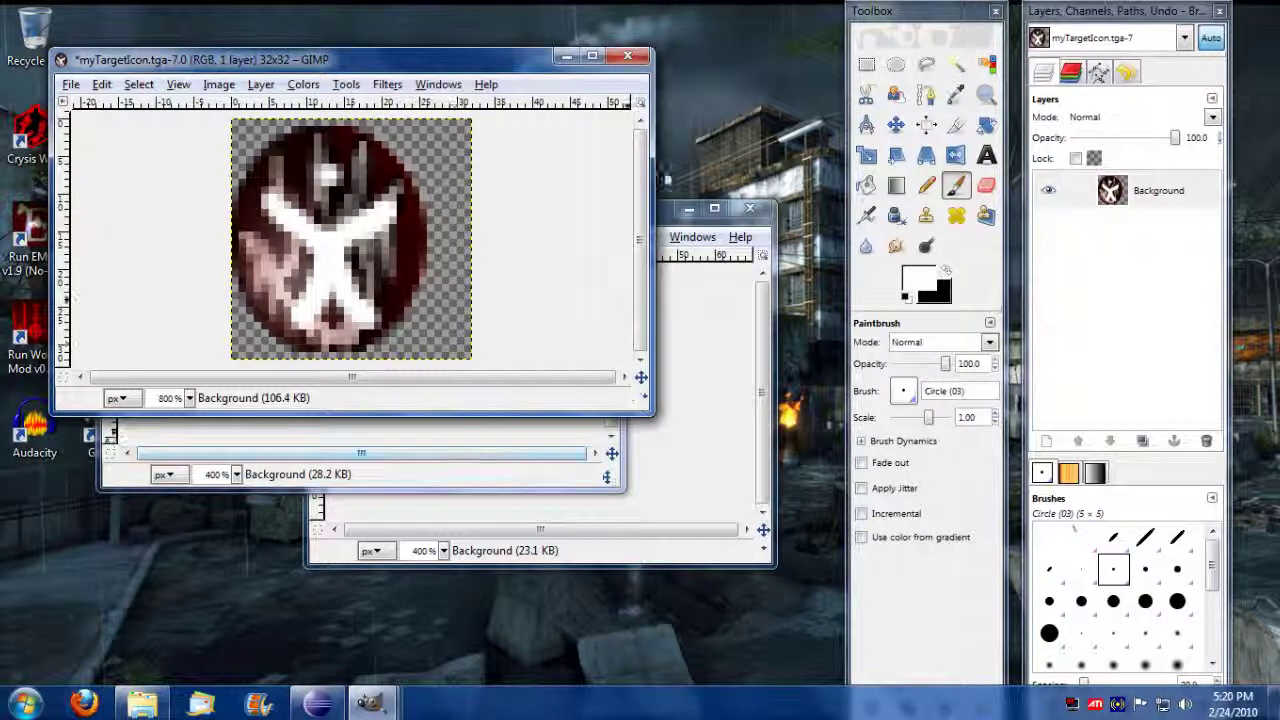
Add a white mark to myTargetIcon_L.tga, close the saved myTargetIcon.tga, and quit GIMP.
click(560, 478)
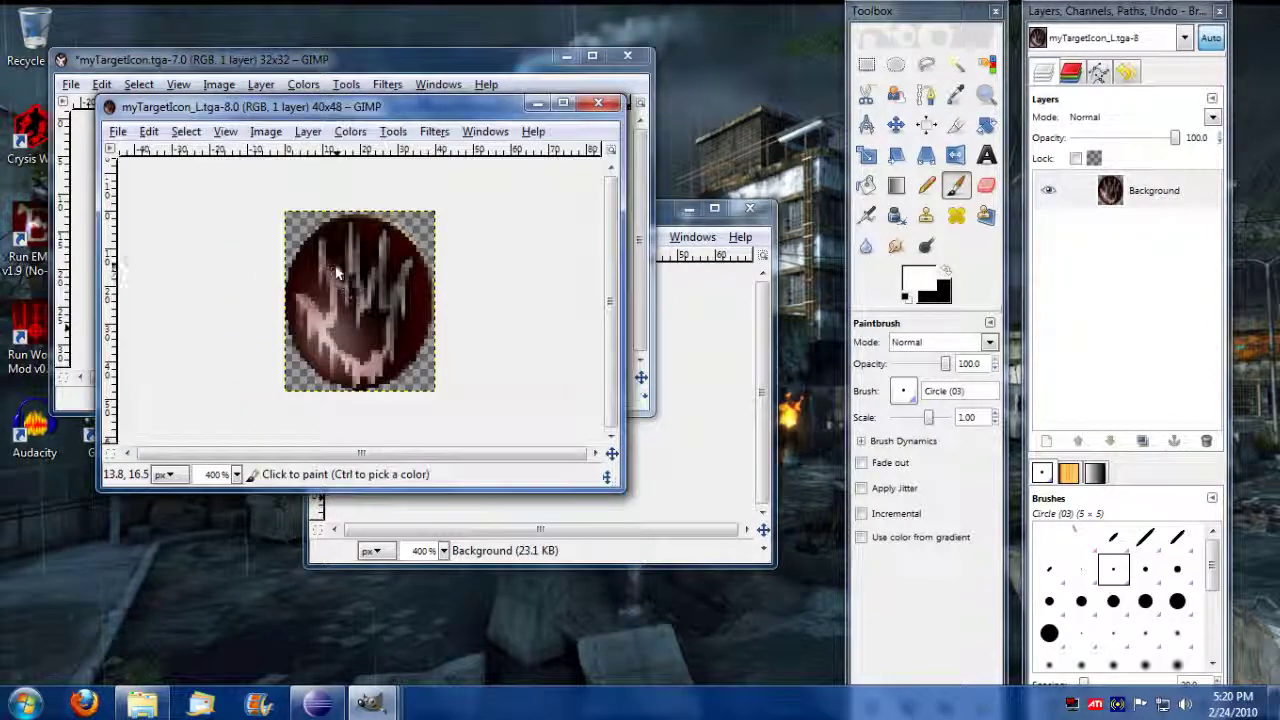
click(358, 248)
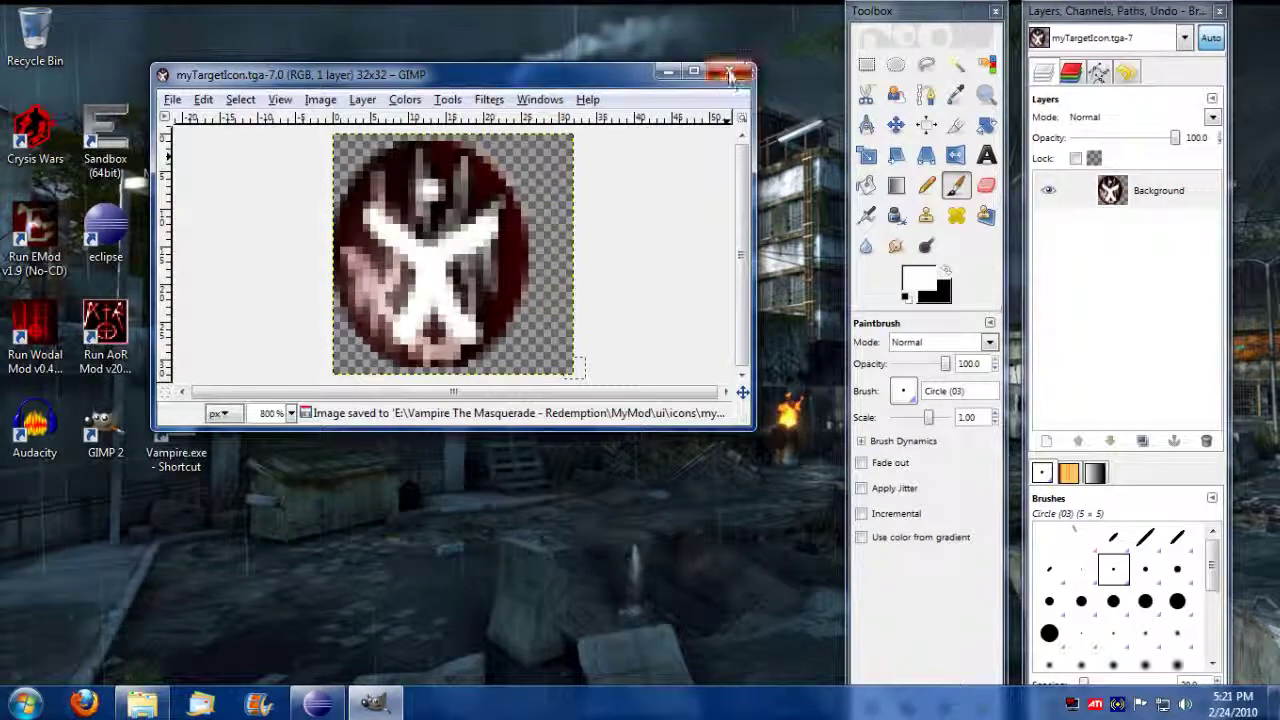
click(730, 75)
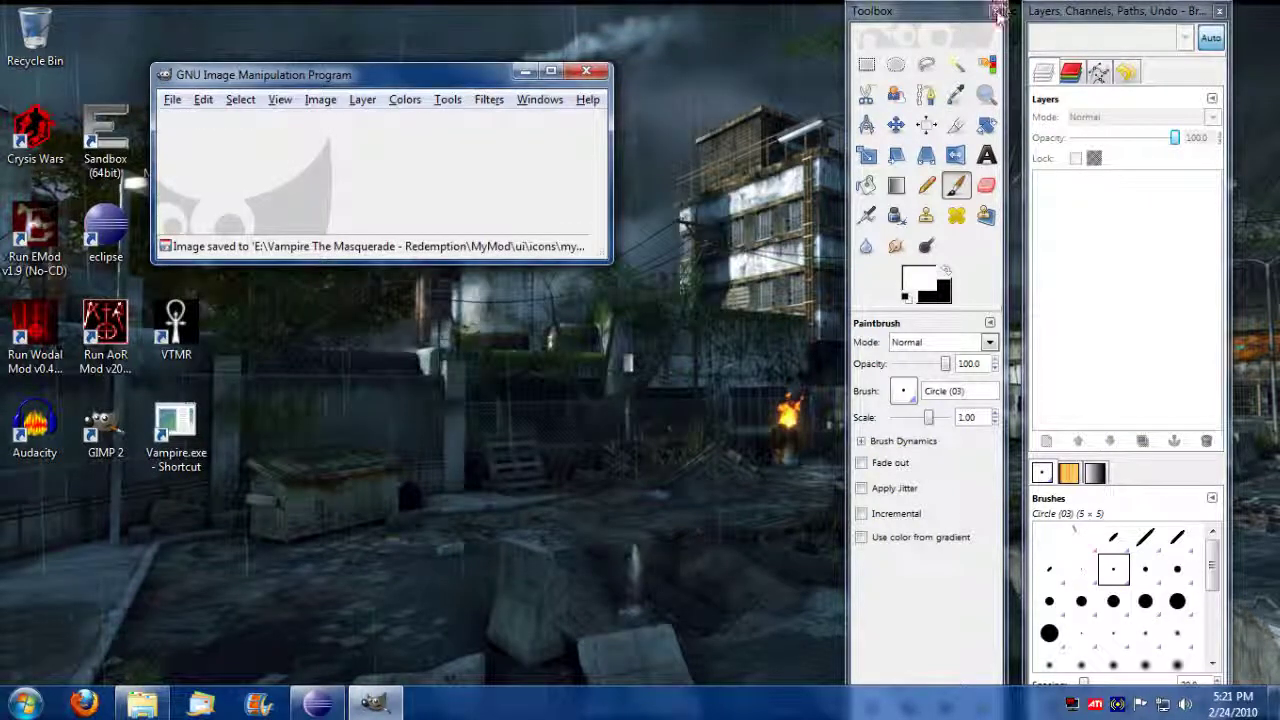
click(998, 12)
Restore the MyMod\ui\icons Explorer window, move it higher, and deselect the icon files.
click(124, 706)
drag(540, 216, 665, 135)
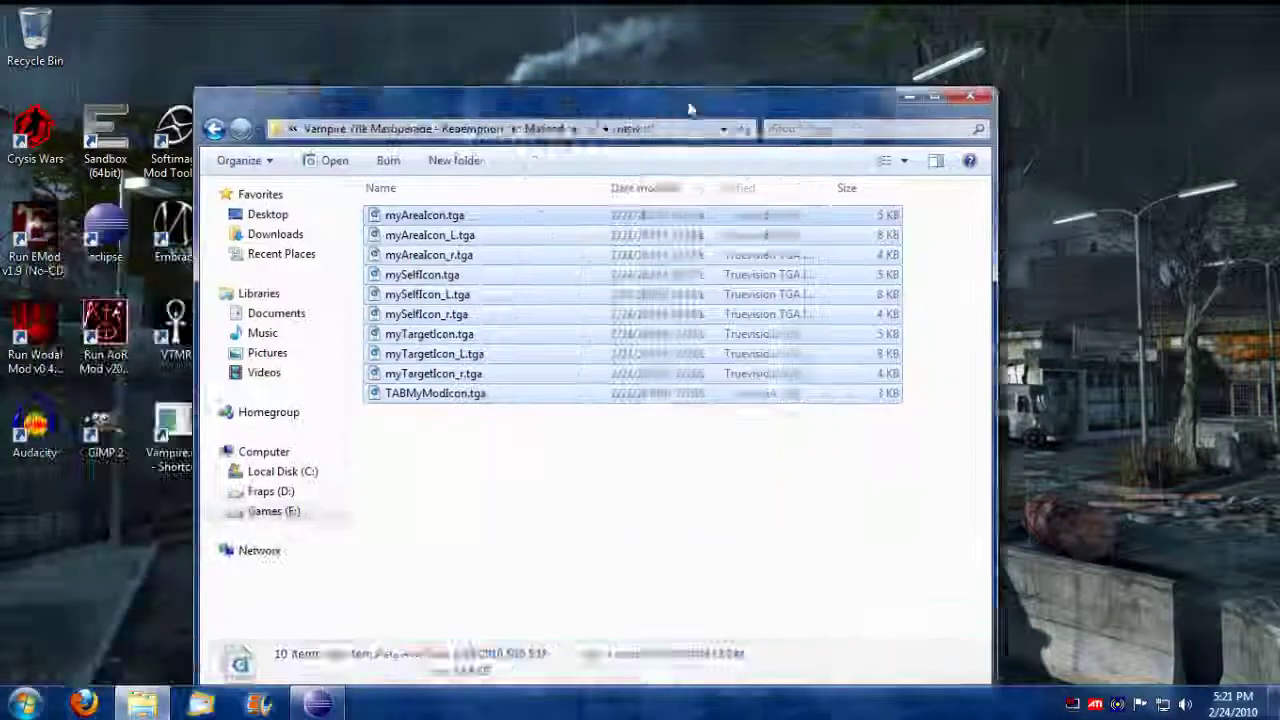
click(789, 434)
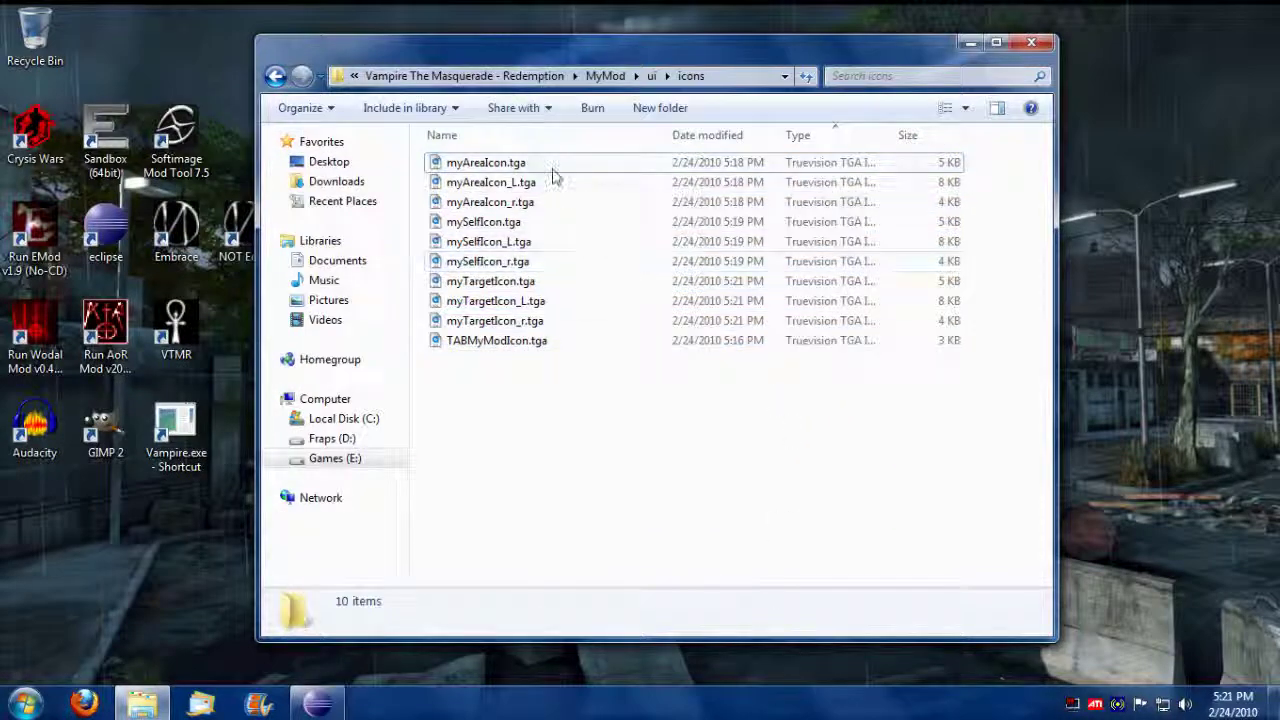